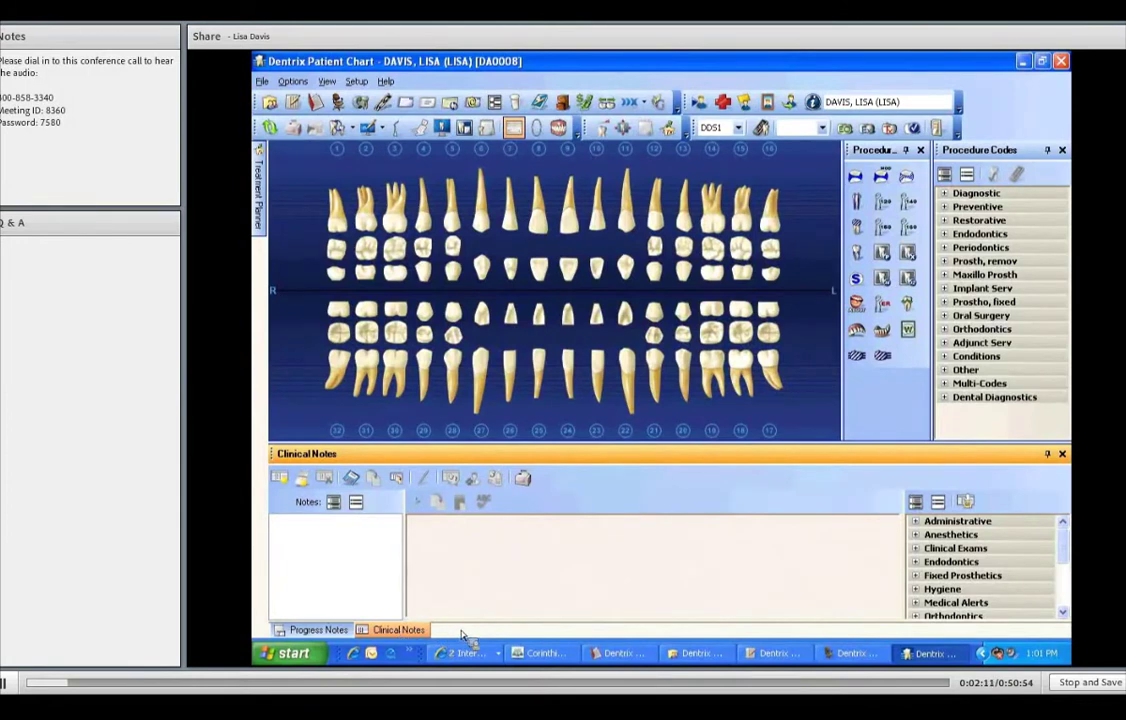
# - Display the patient's progress notes below the chart in place of the clinical notes
pyautogui.click(333, 634)
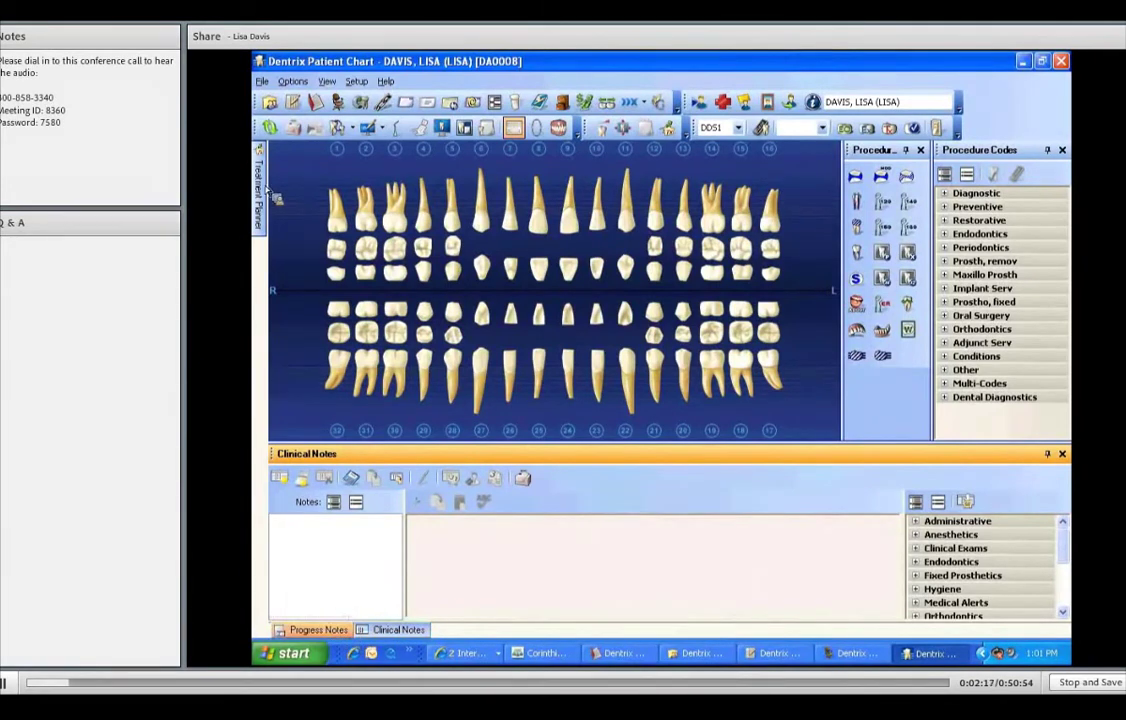
pyautogui.moveTo(259, 186)
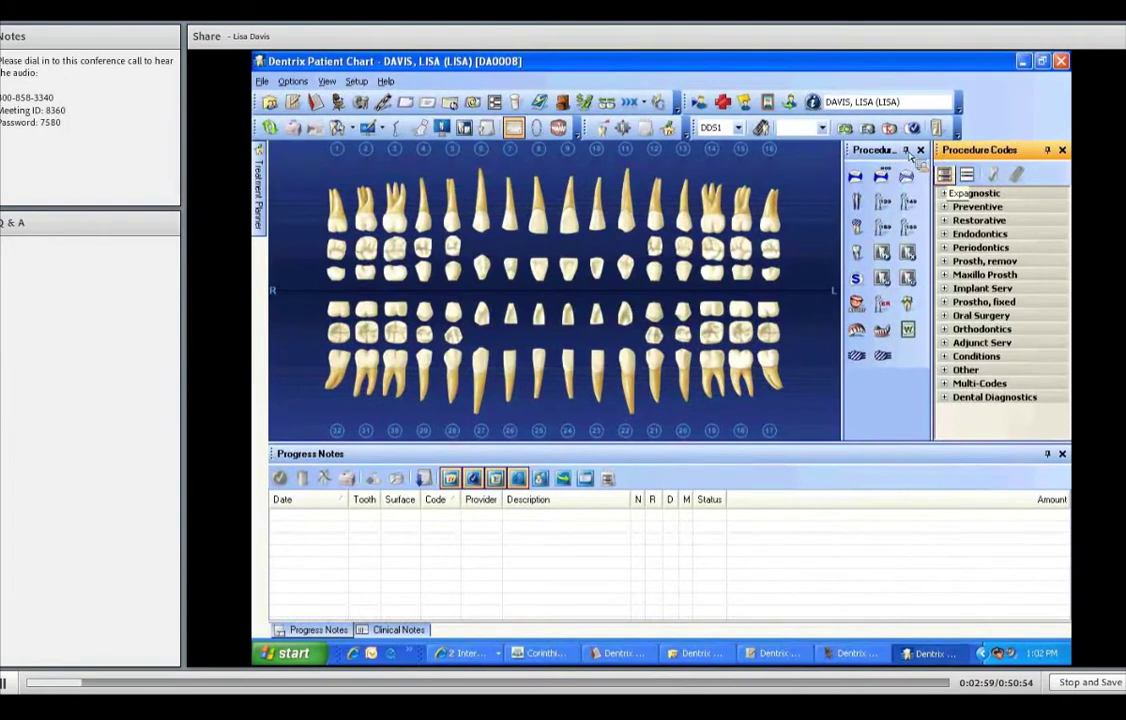
pyautogui.click(906, 150)
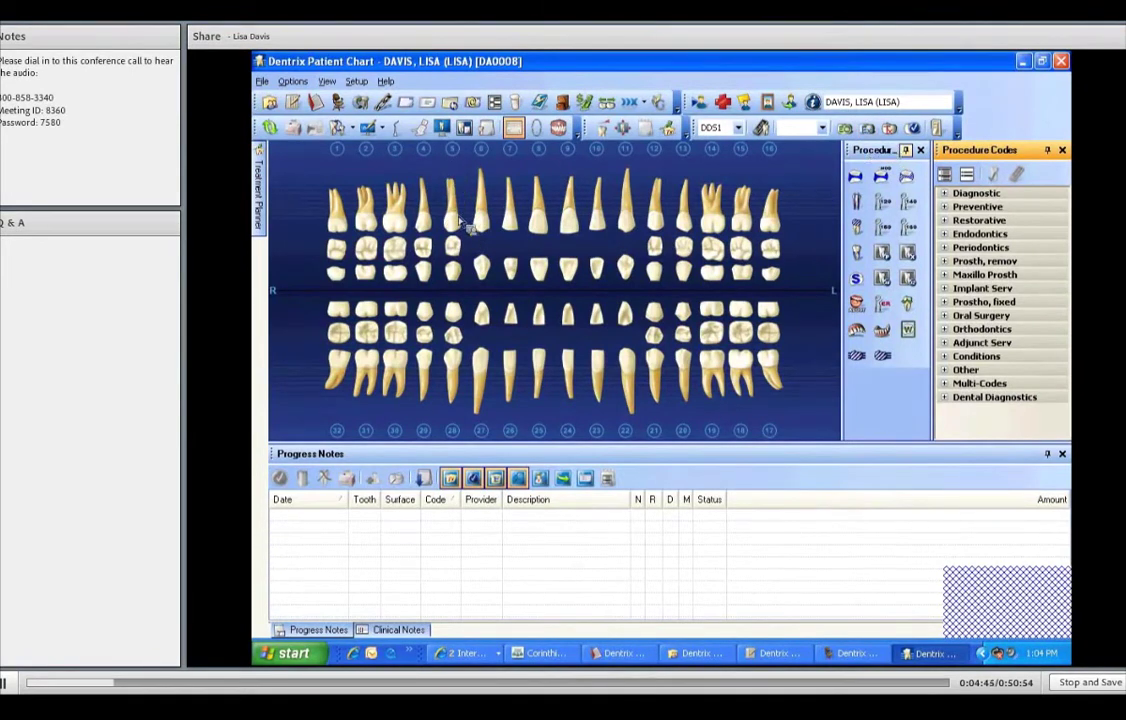
pyautogui.click(867, 128)
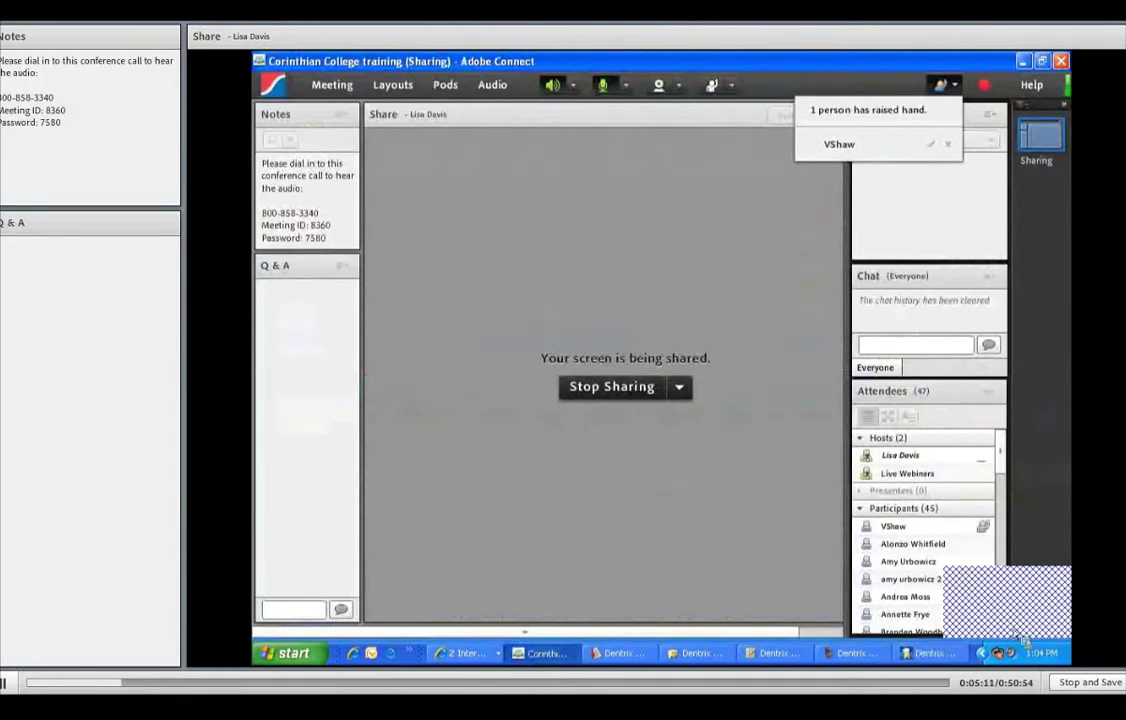
pyautogui.click(545, 654)
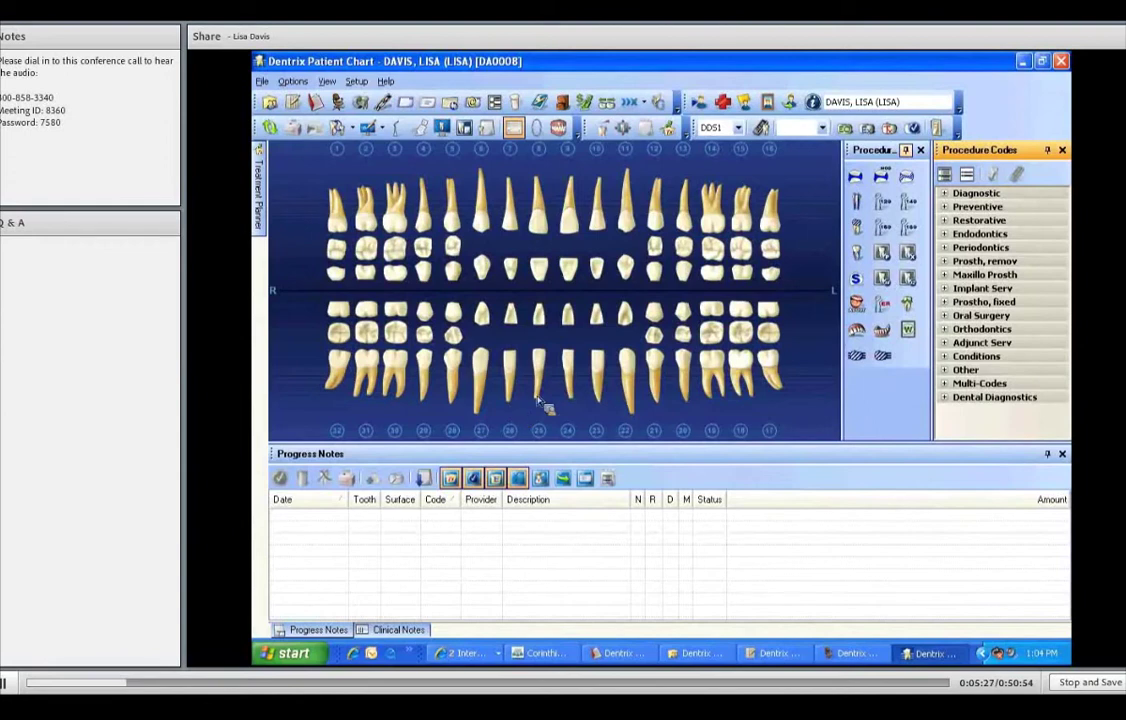
pyautogui.click(907, 178)
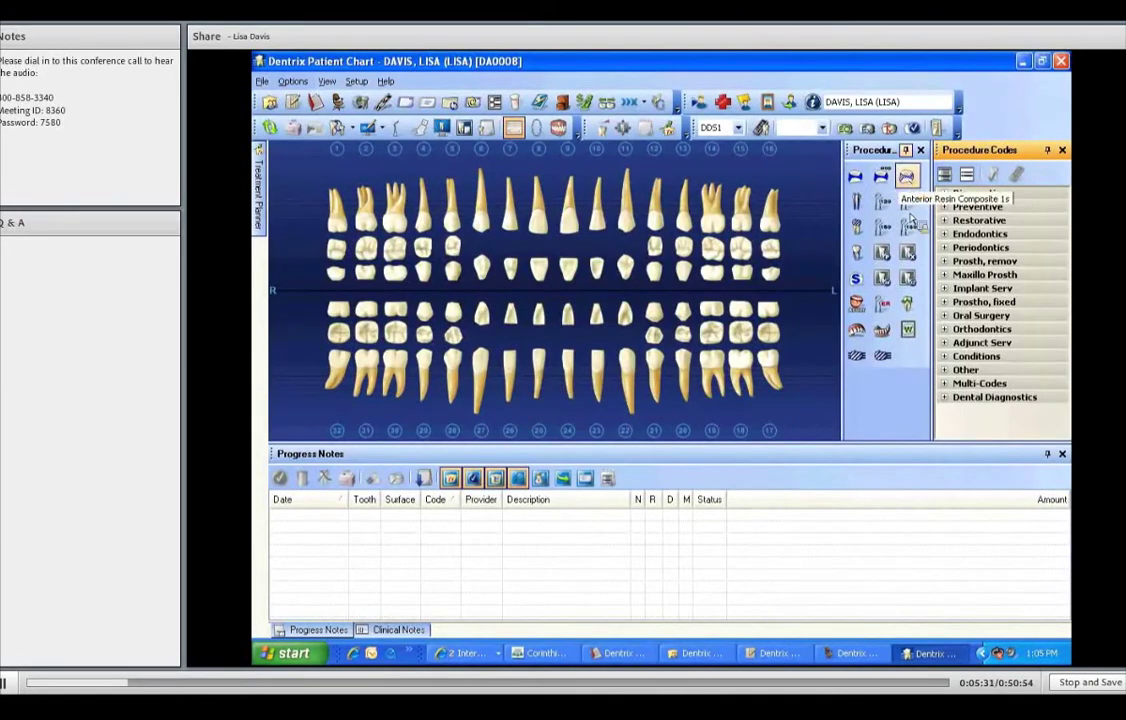
# - Open the procedure buttons setup and examine the buttons in the Default button set from first to last
pyautogui.click(357, 82)
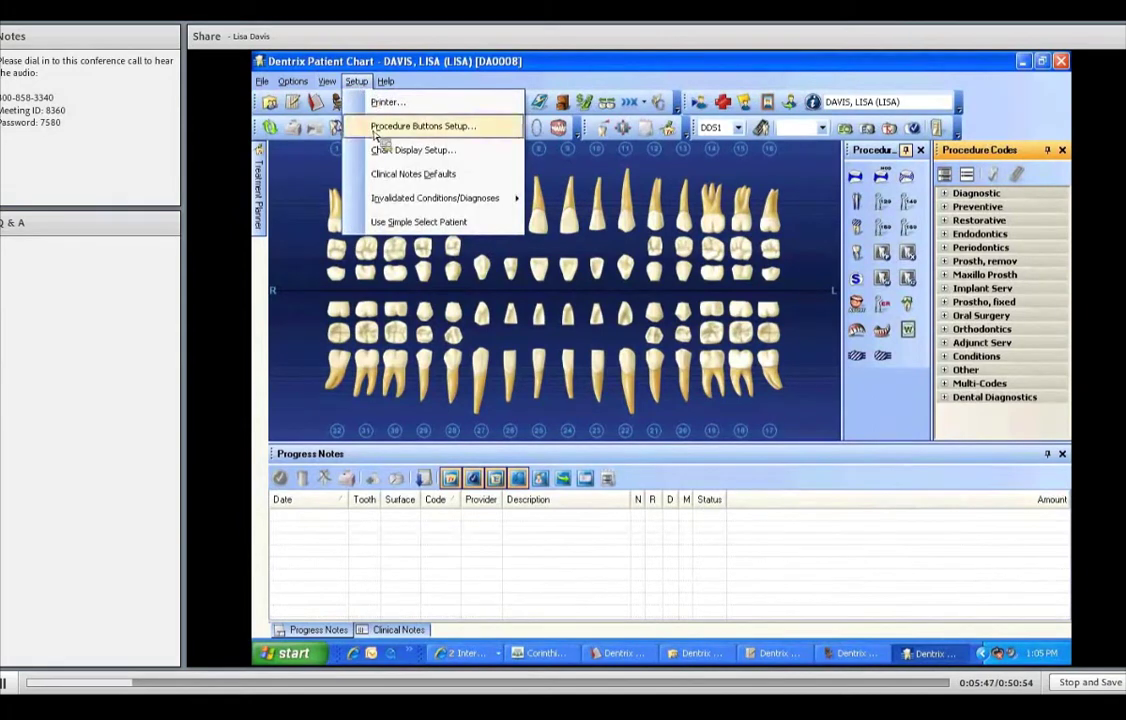
pyautogui.click(568, 218)
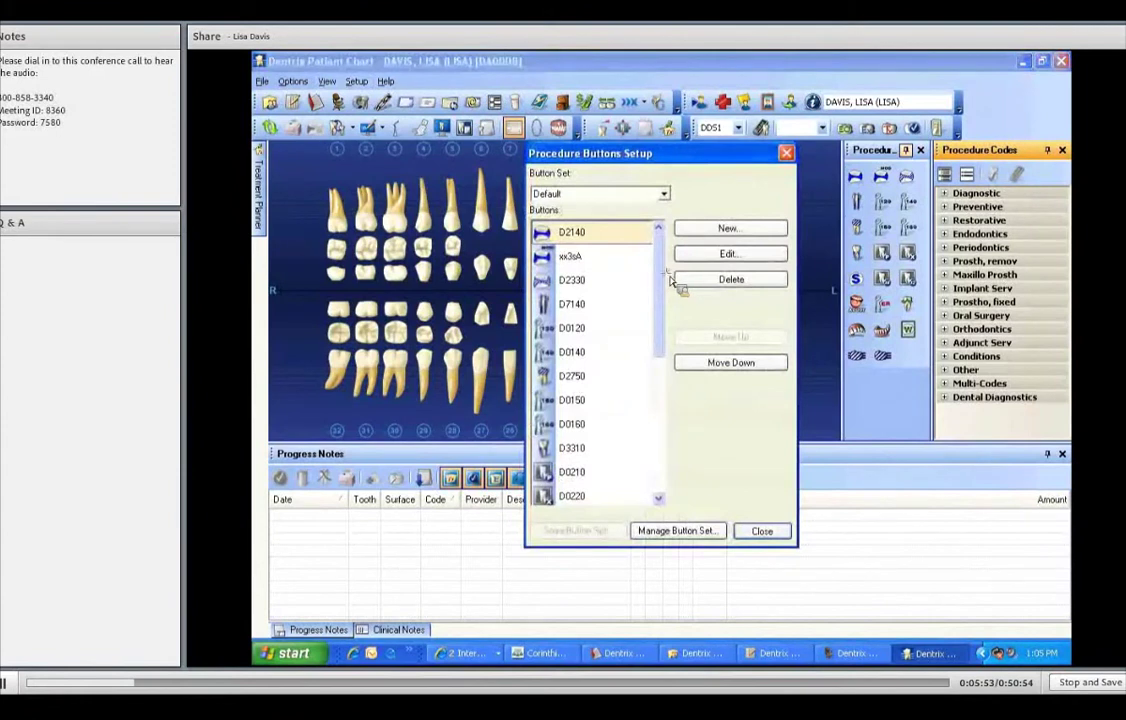
pyautogui.moveTo(661, 271); pyautogui.dragTo(658, 377)
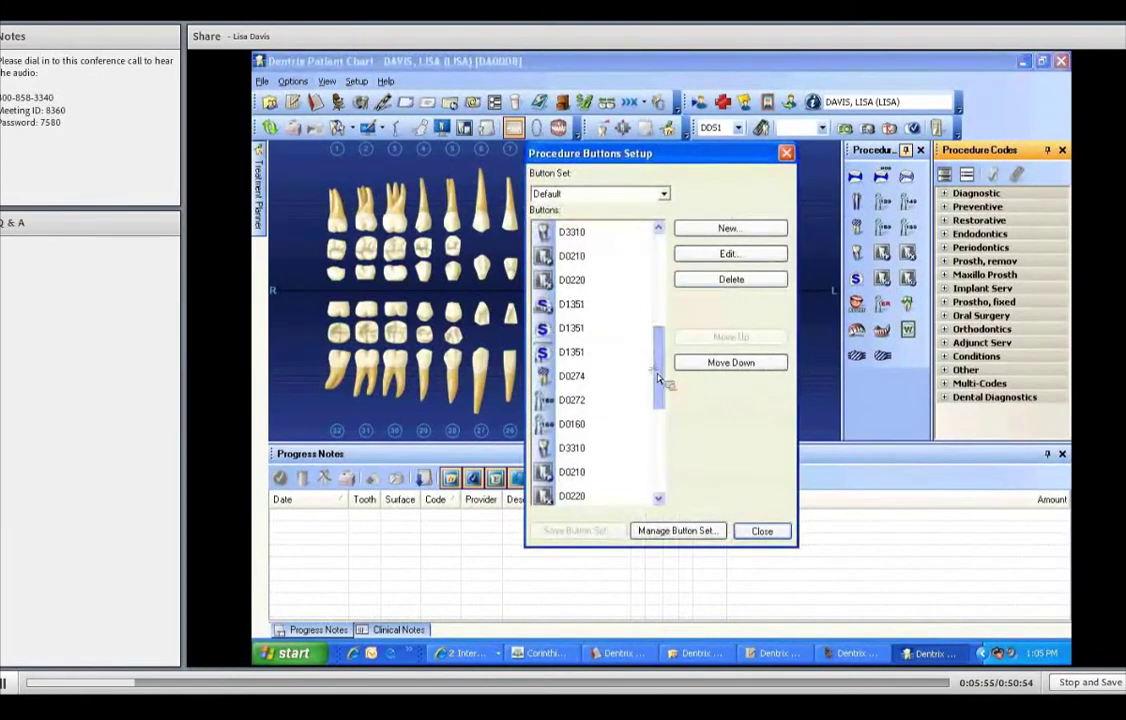
pyautogui.click(661, 280)
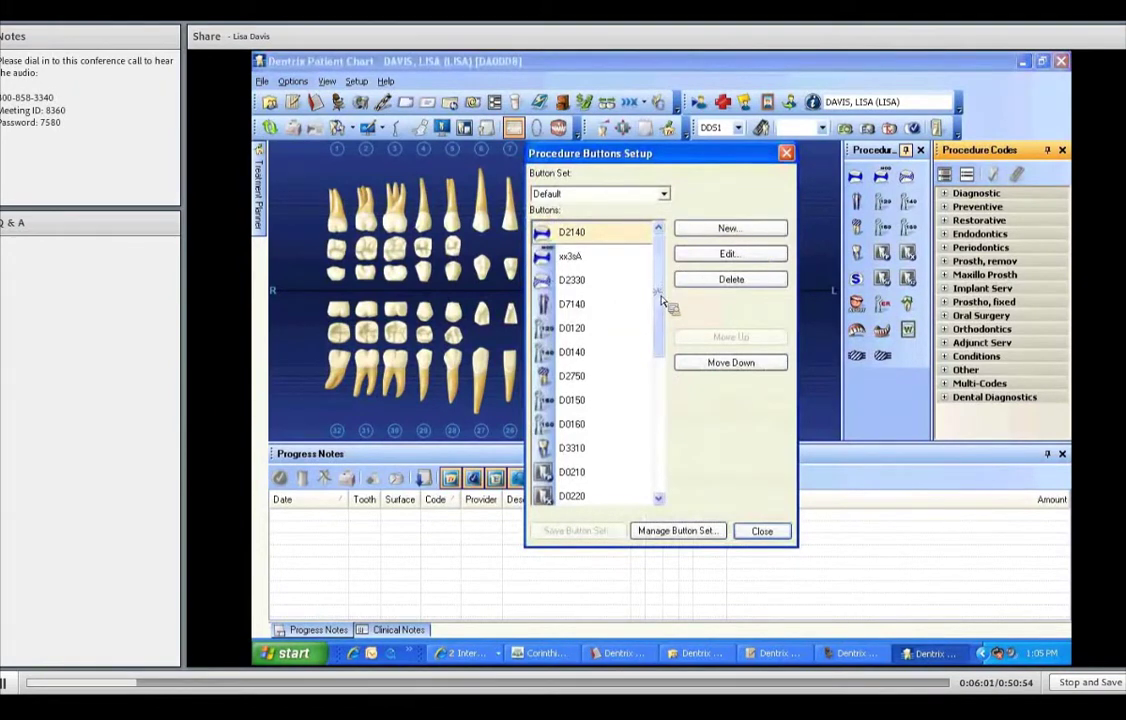
pyautogui.click(661, 373)
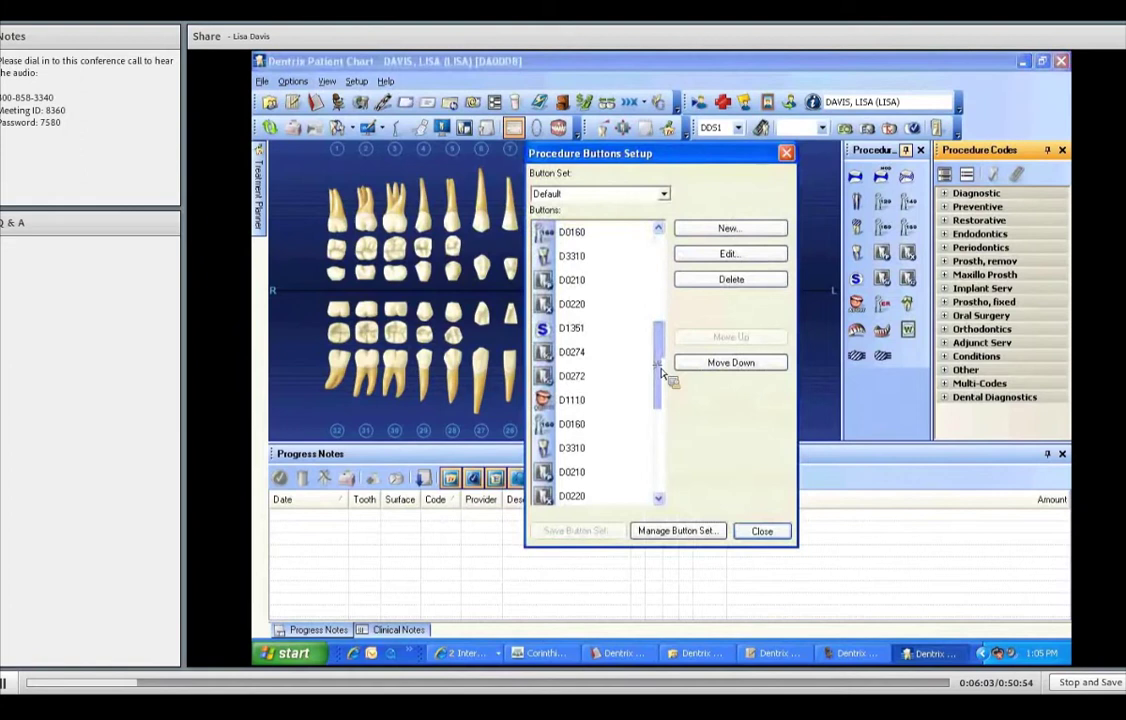
pyautogui.click(658, 435)
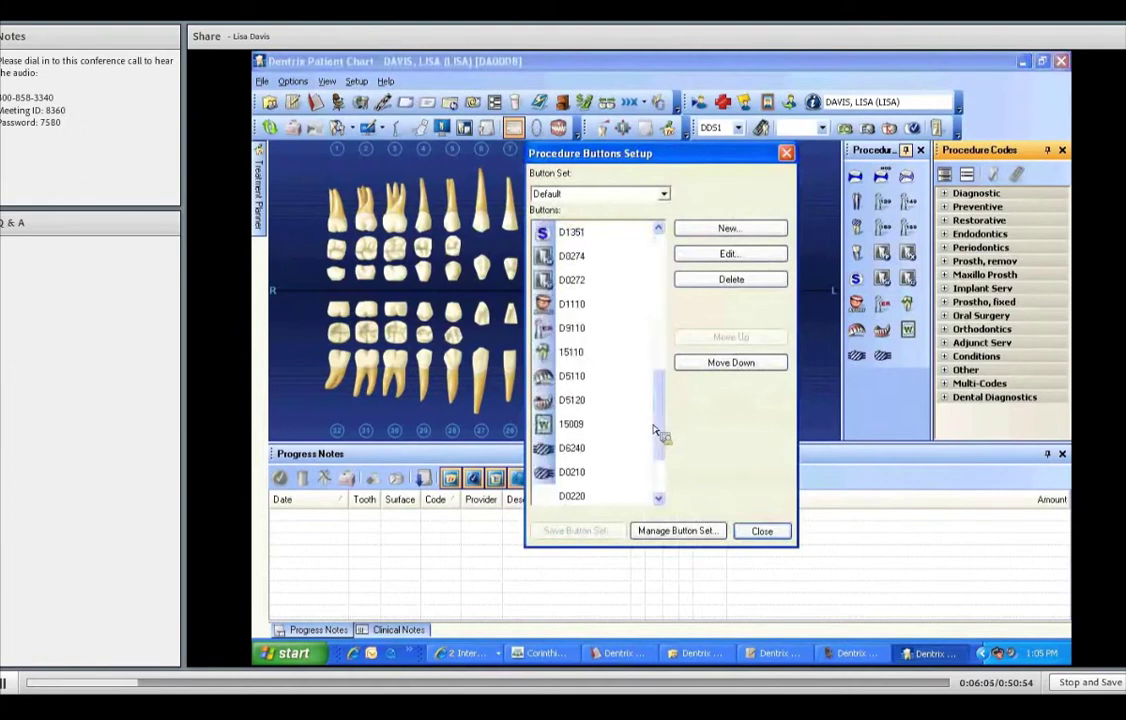
pyautogui.click(659, 266)
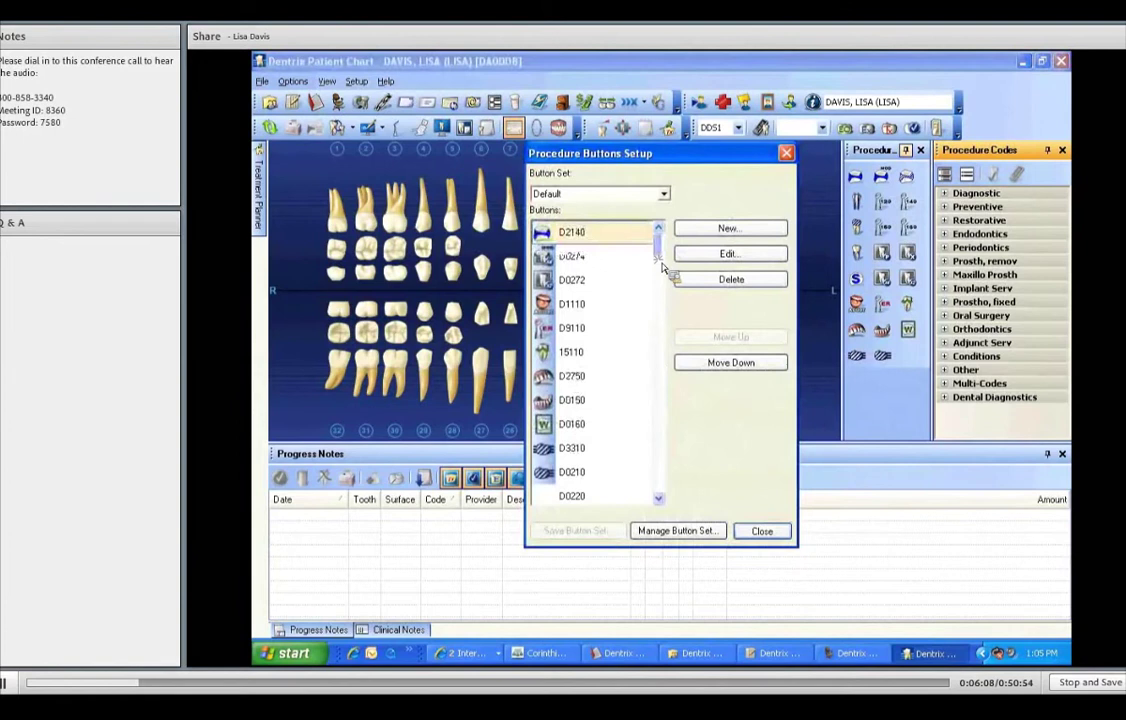
pyautogui.click(660, 496)
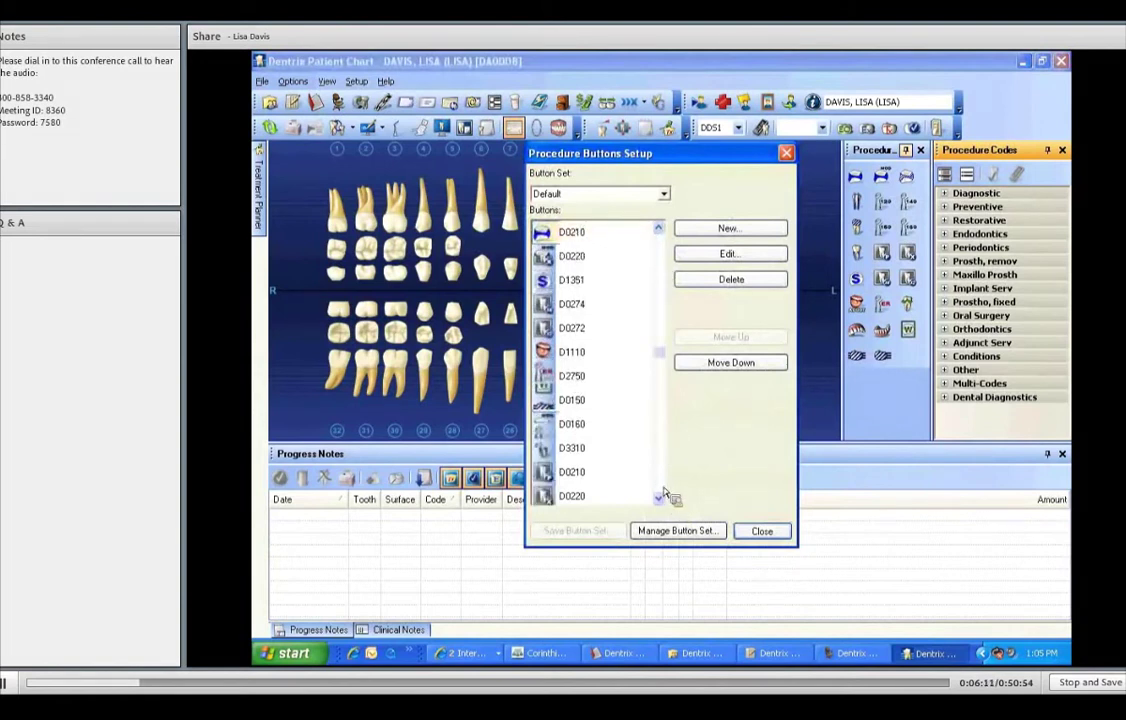
pyautogui.click(660, 496)
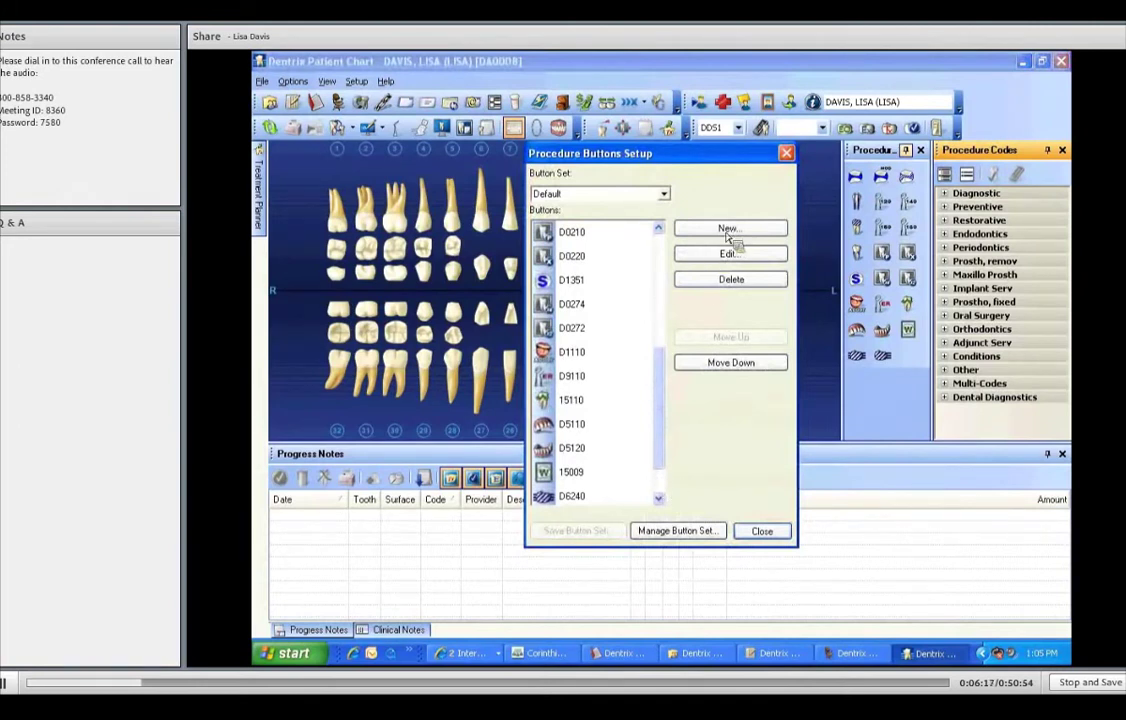
pyautogui.scroll(-1, 729, 232)
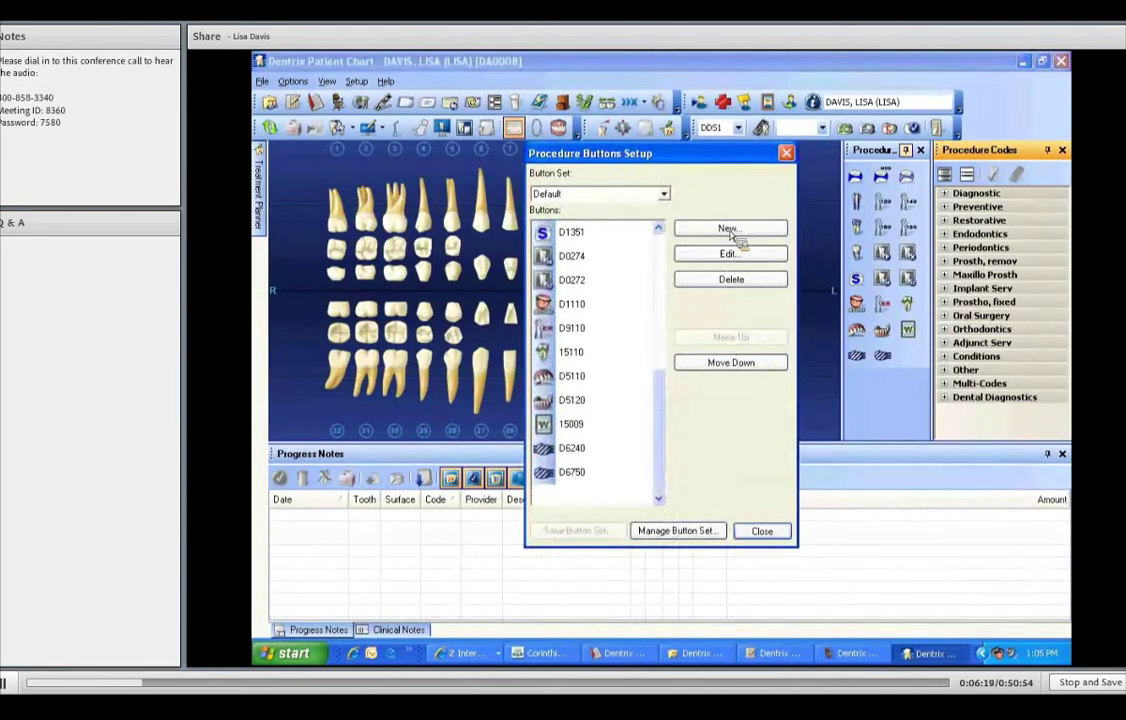
# - Create a new procedure button for restorative code D2954, Prefabricated Post & Core, with a post-and-core tooth image as its face
pyautogui.click(714, 253)
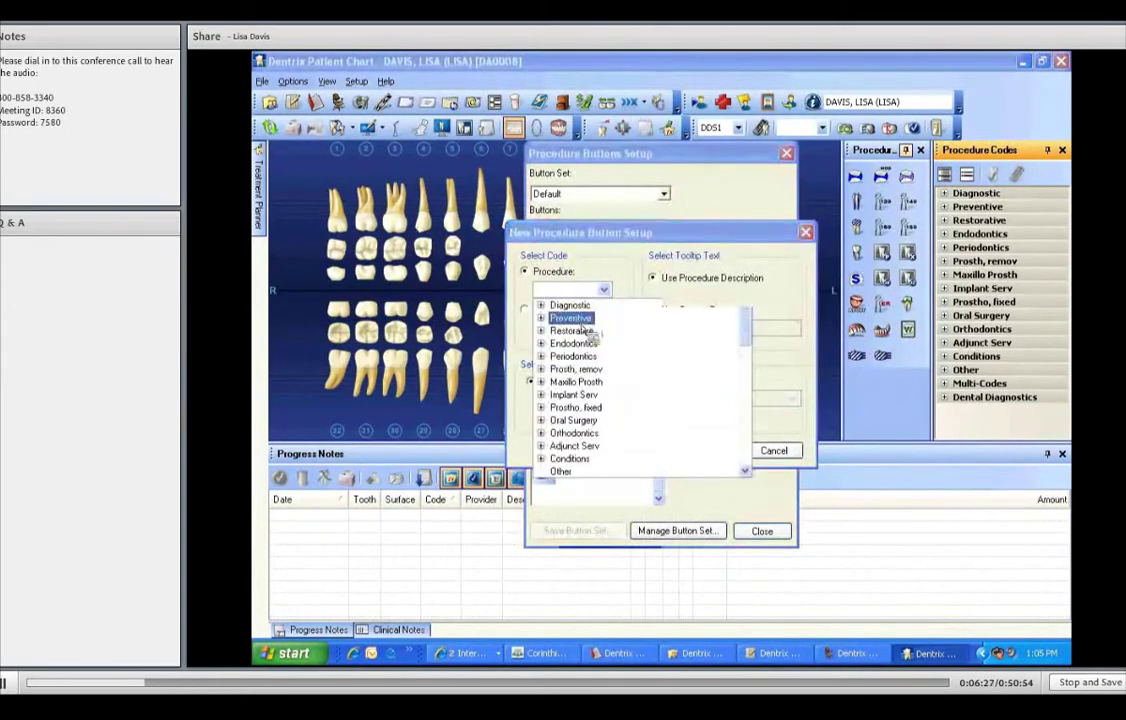
pyautogui.click(580, 331)
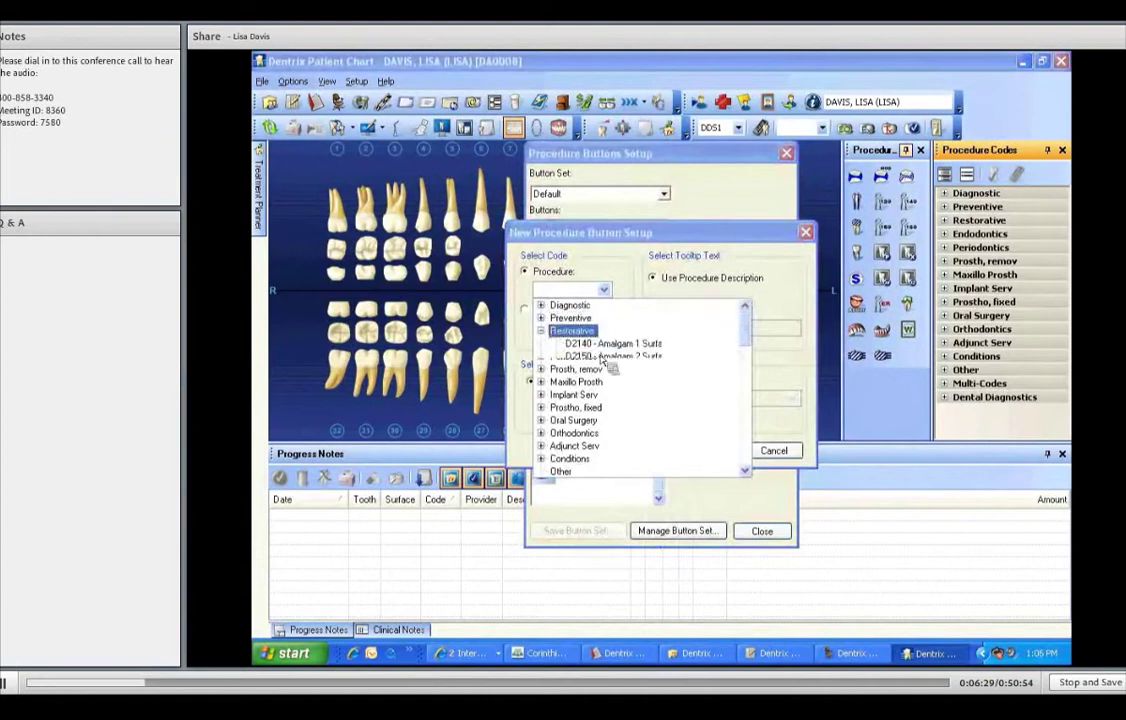
pyautogui.scroll(-3, 752, 460)
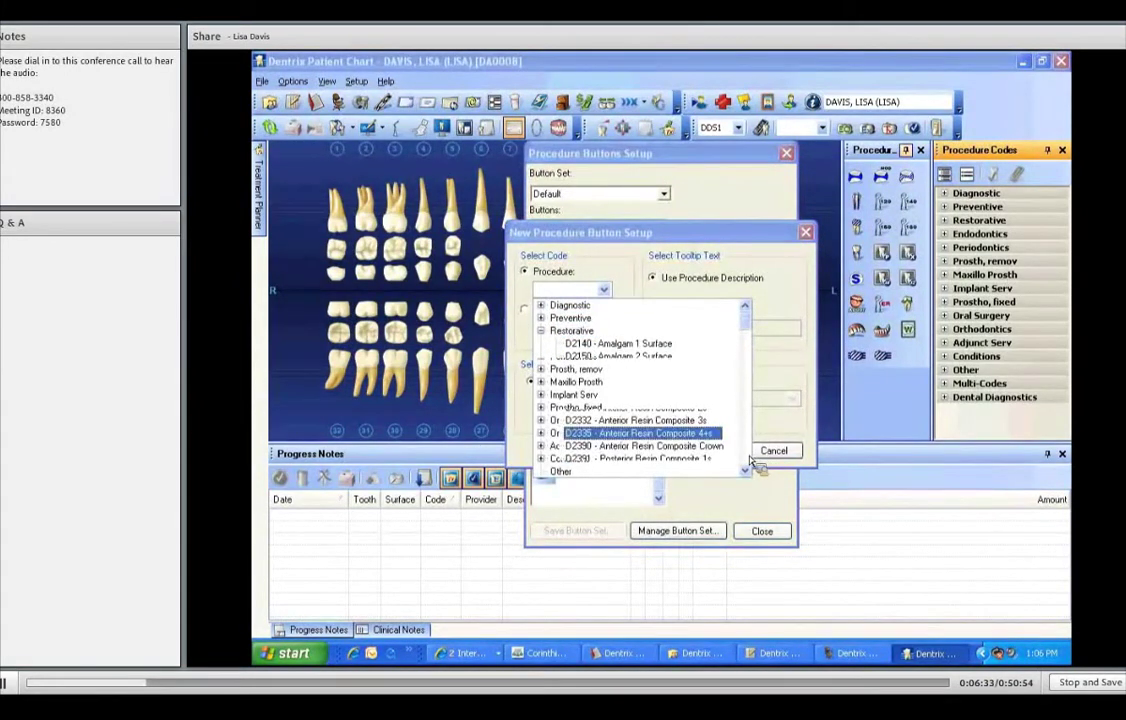
pyautogui.scroll(-3, 752, 460)
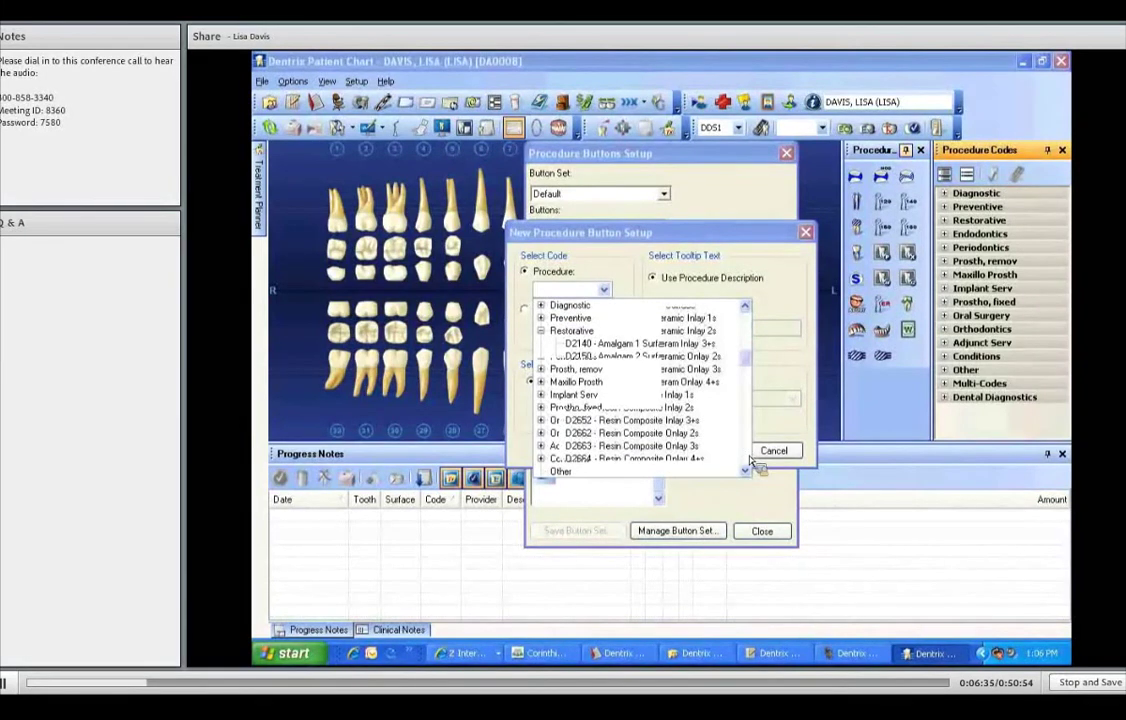
pyautogui.scroll(-3, 752, 460)
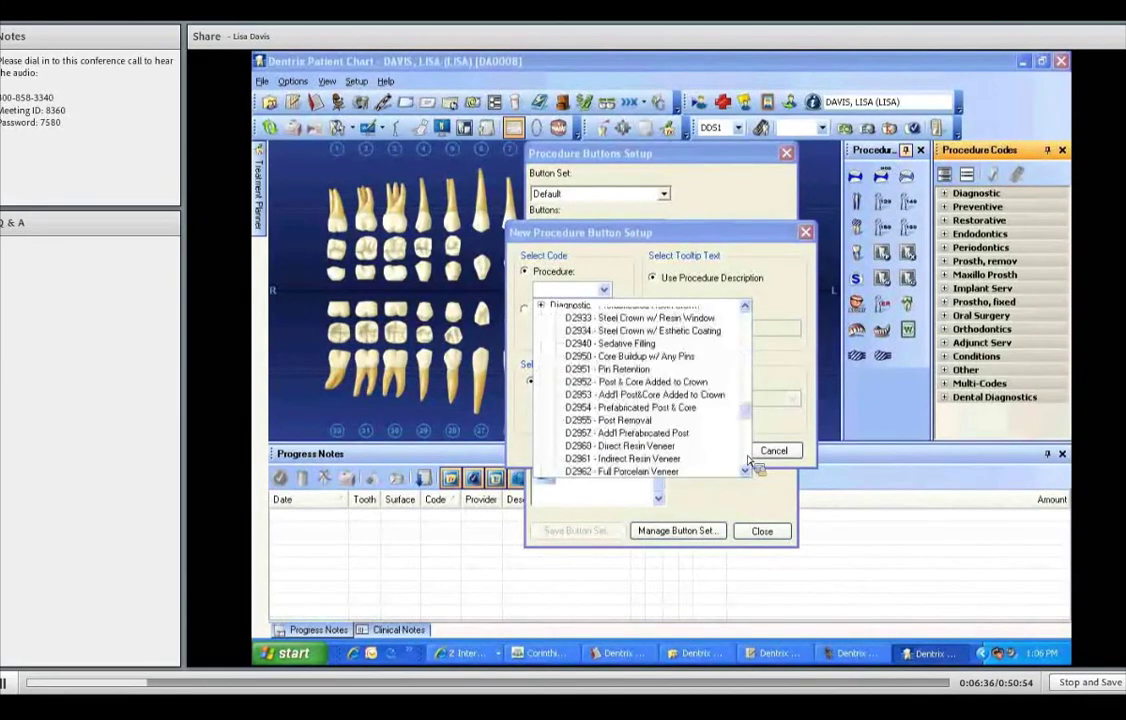
pyautogui.click(660, 409)
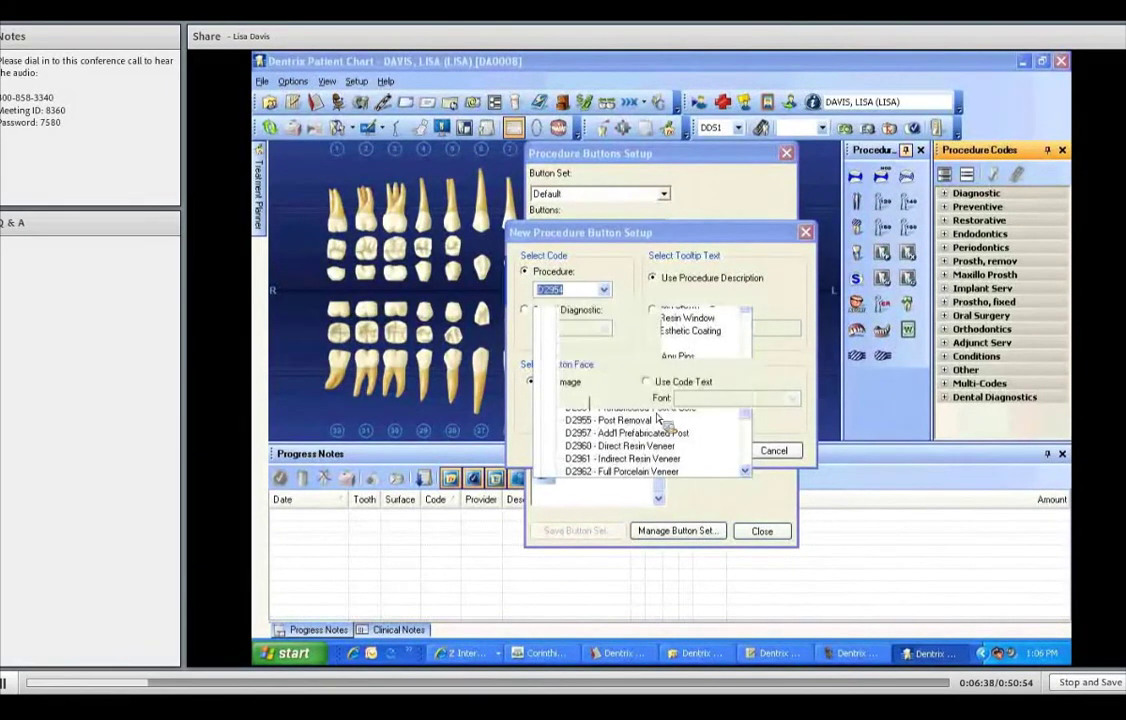
pyautogui.click(567, 412)
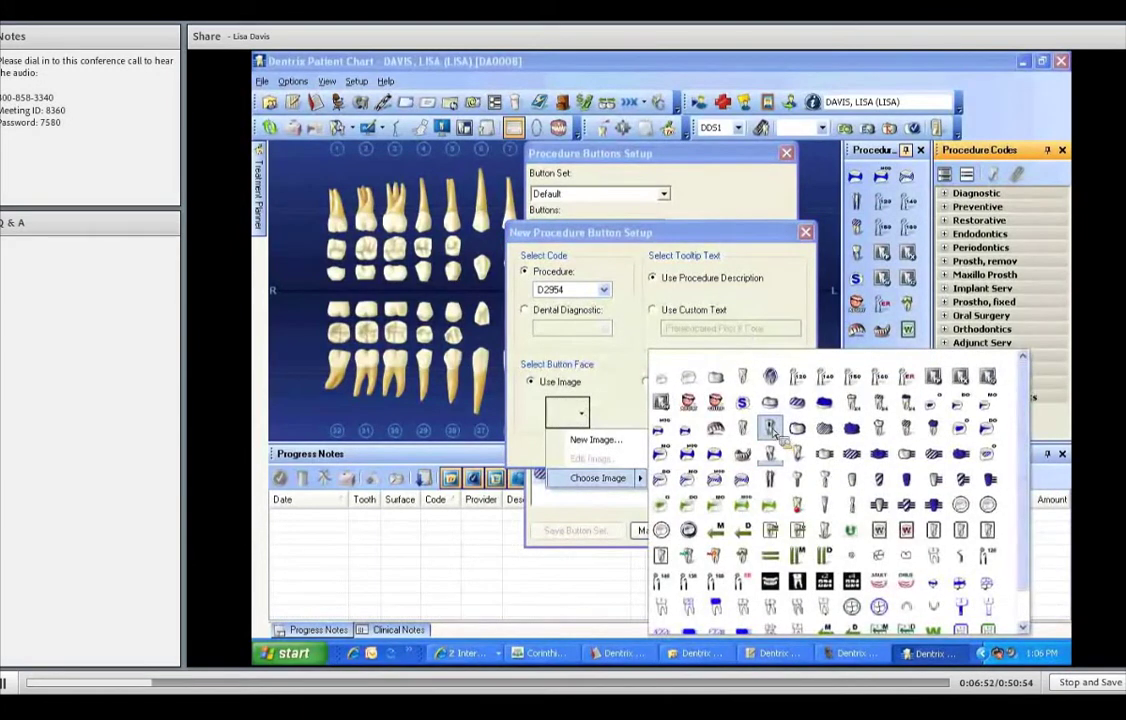
pyautogui.click(771, 429)
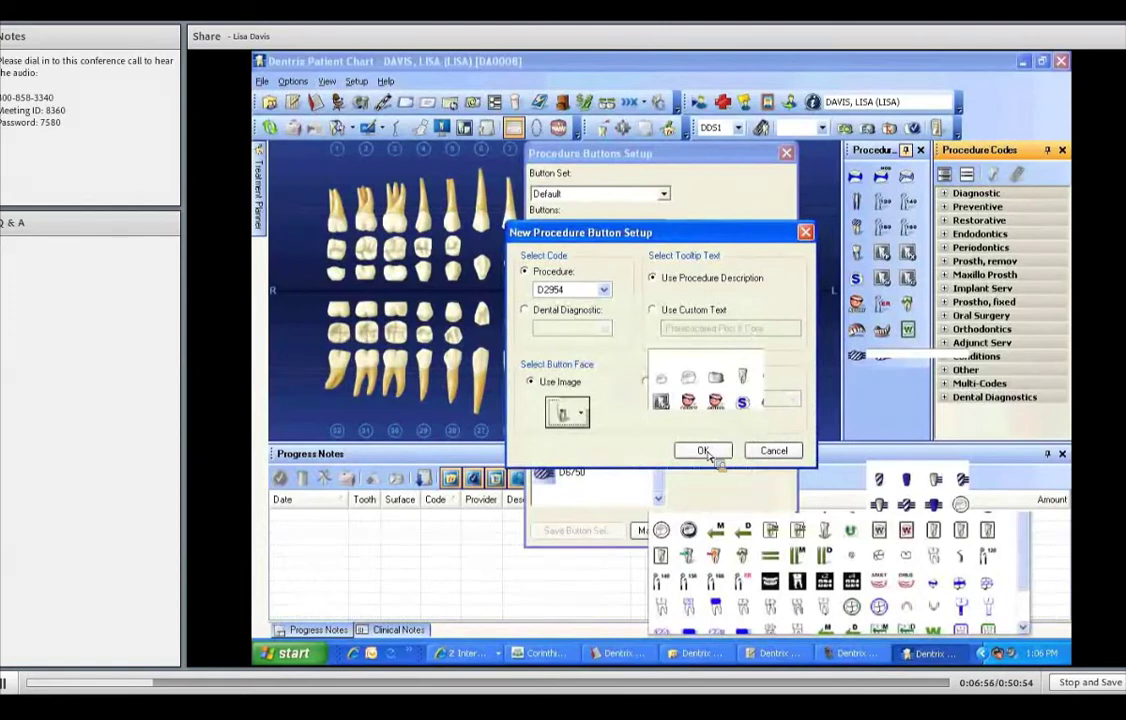
pyautogui.click(704, 451)
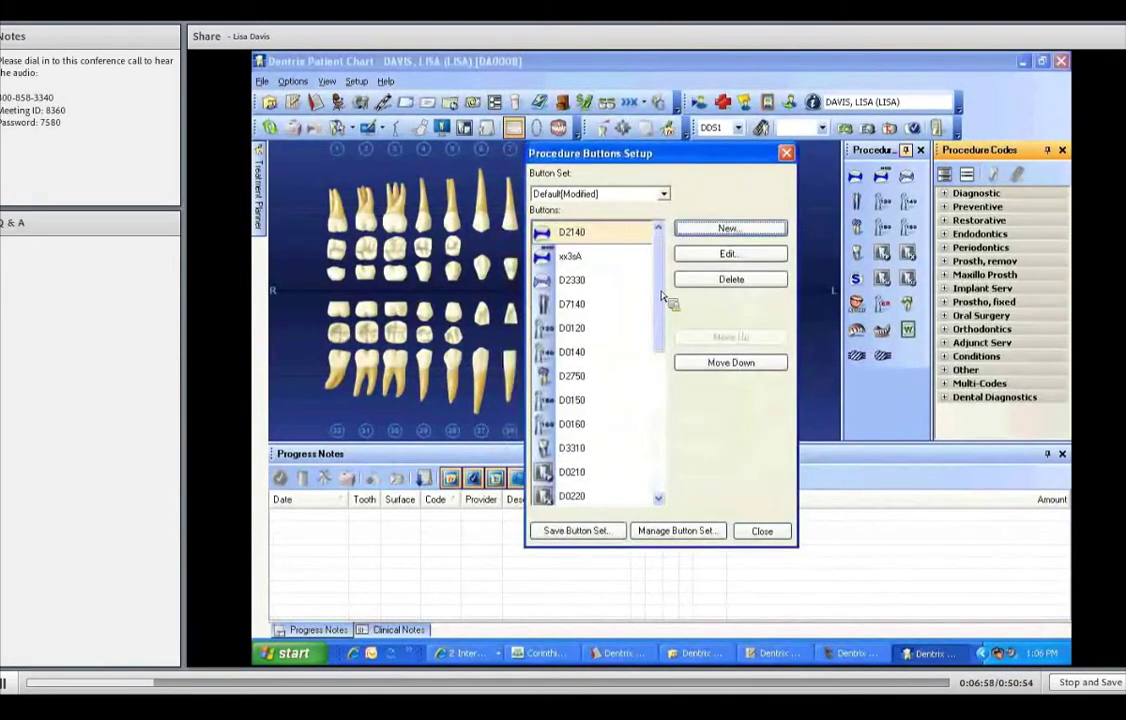
# - Move the D2954 button up in the modified Default button set
pyautogui.scroll(-5, 665, 400)
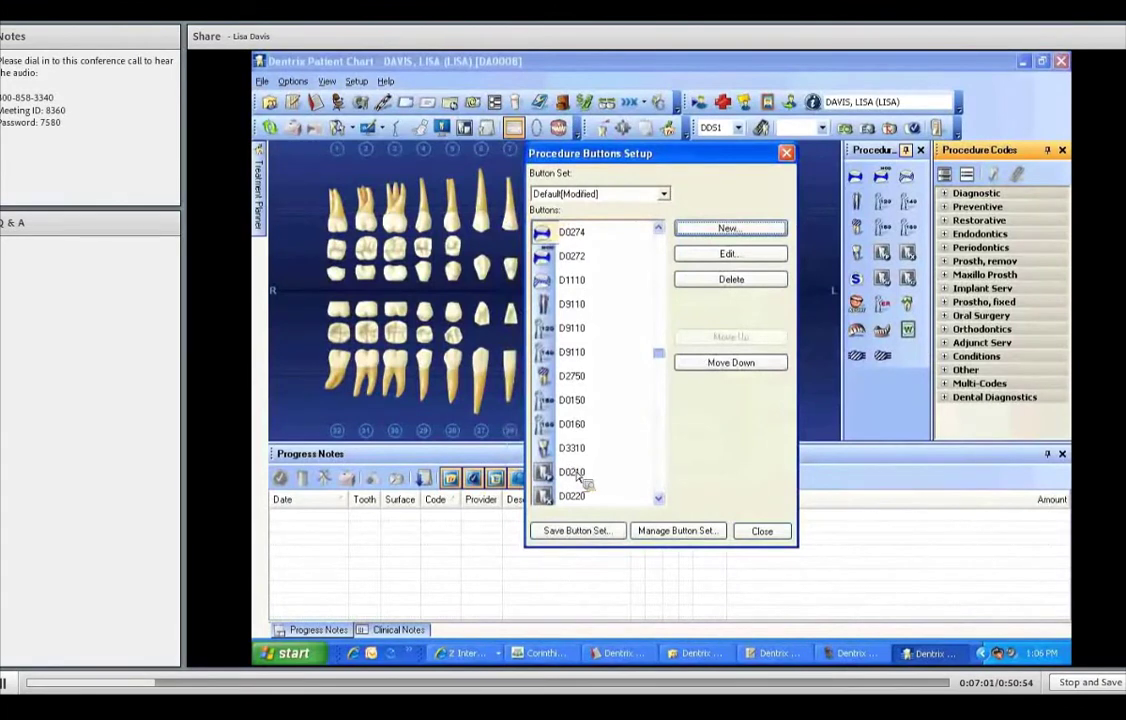
pyautogui.scroll(-3, 574, 480)
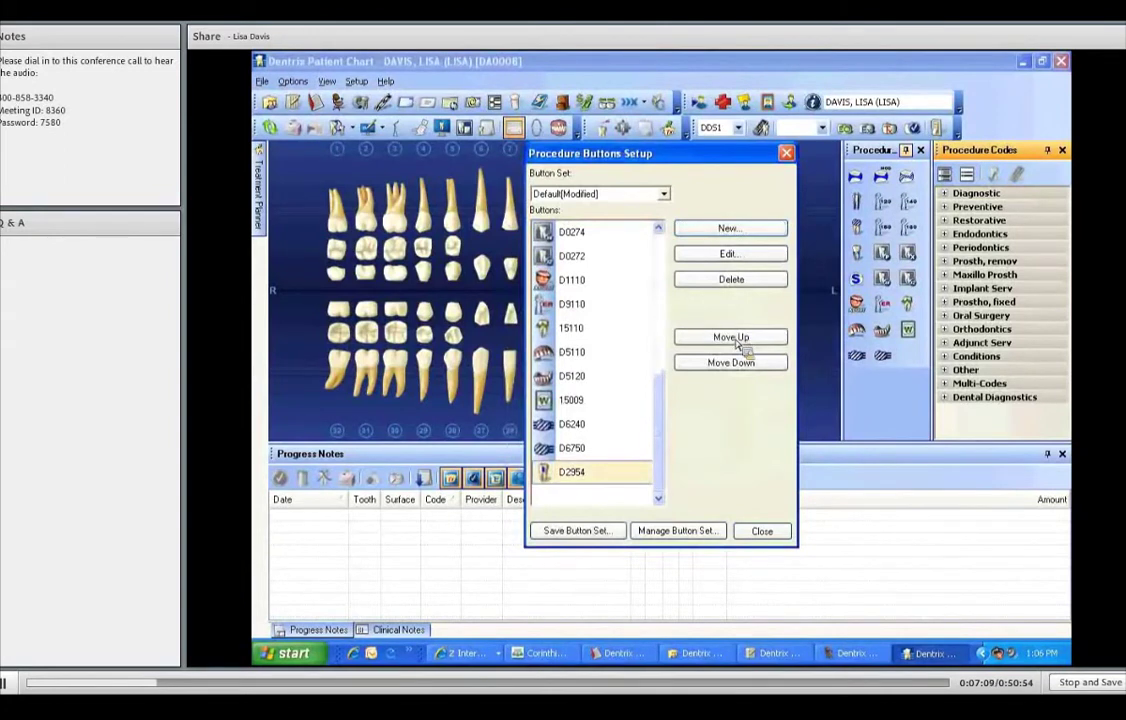
pyautogui.click(735, 340)
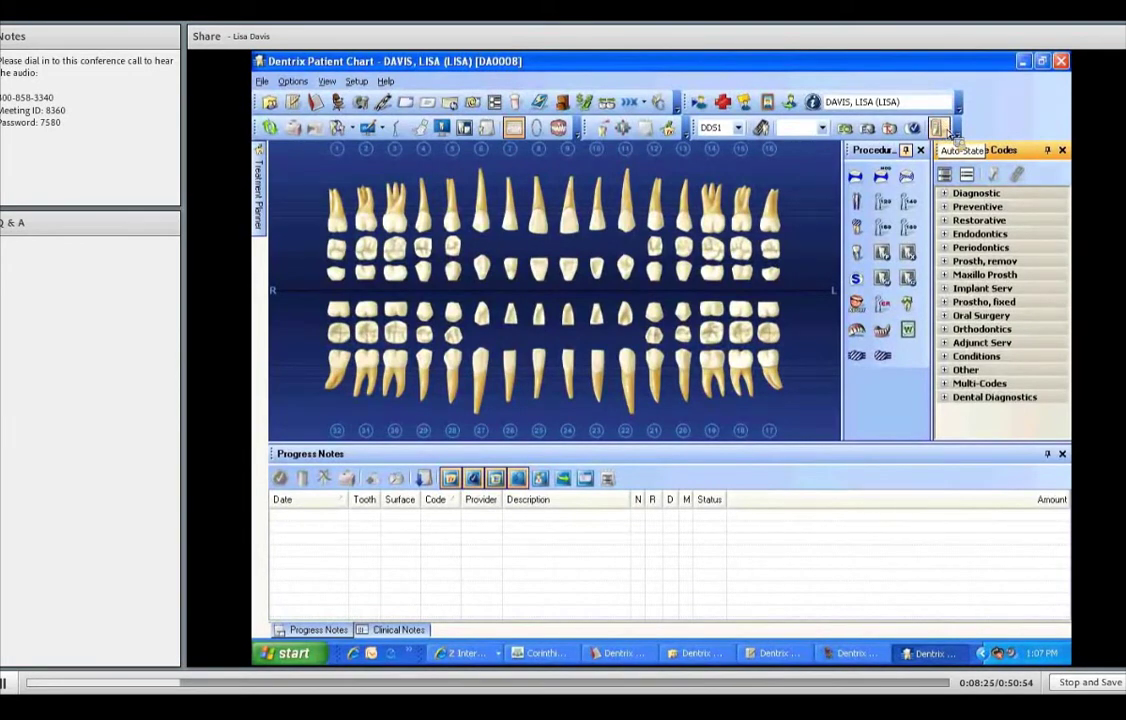
# - Turn on Auto-State with the Existing Other status and select teeth 2, 3, 15, 19 and 30 on the chart
pyautogui.click(946, 134)
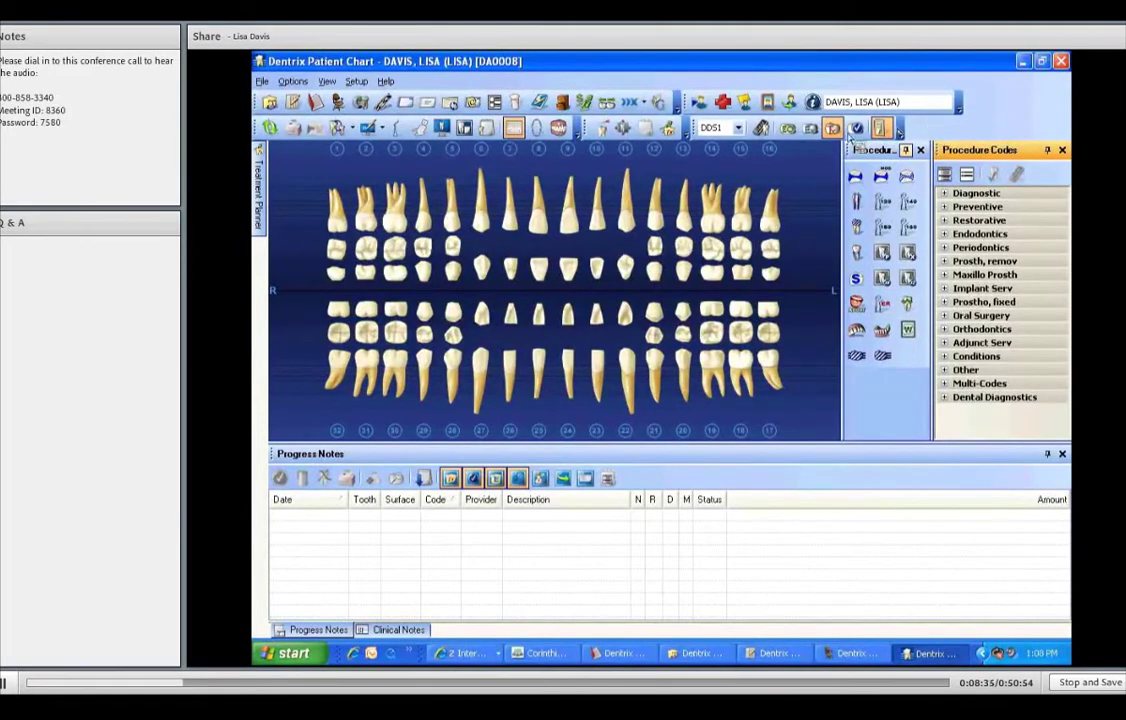
pyautogui.click(789, 130)
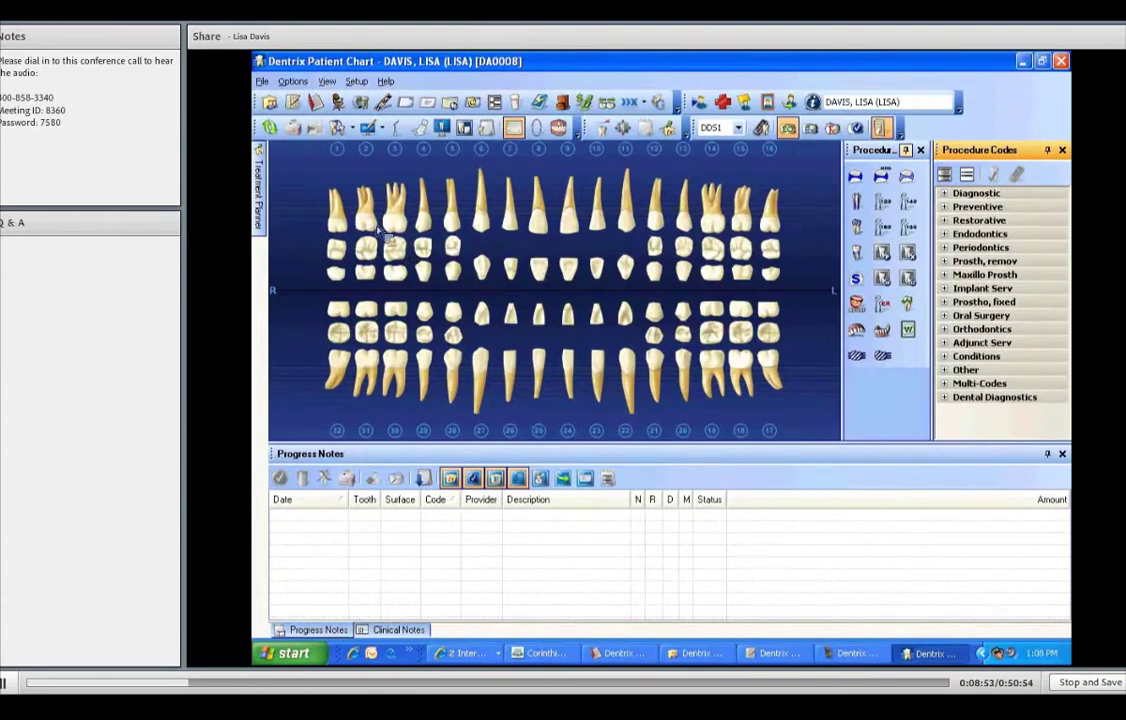
pyautogui.moveTo(395, 228); pyautogui.dragTo(343, 285)
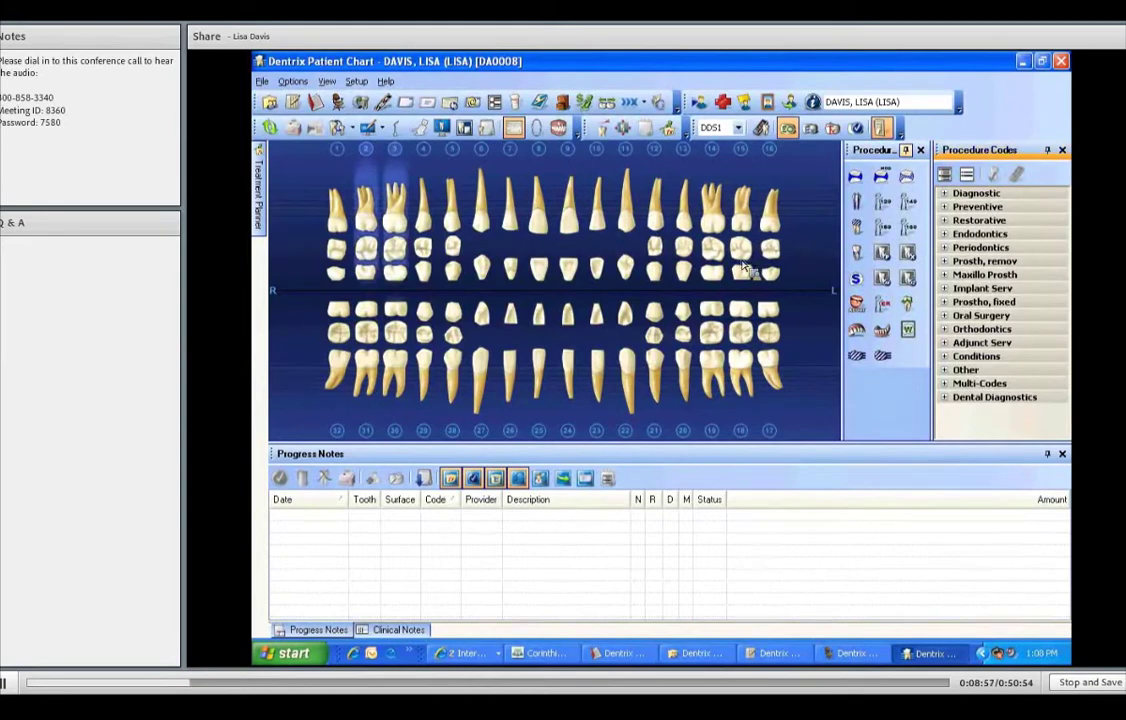
pyautogui.click(745, 268)
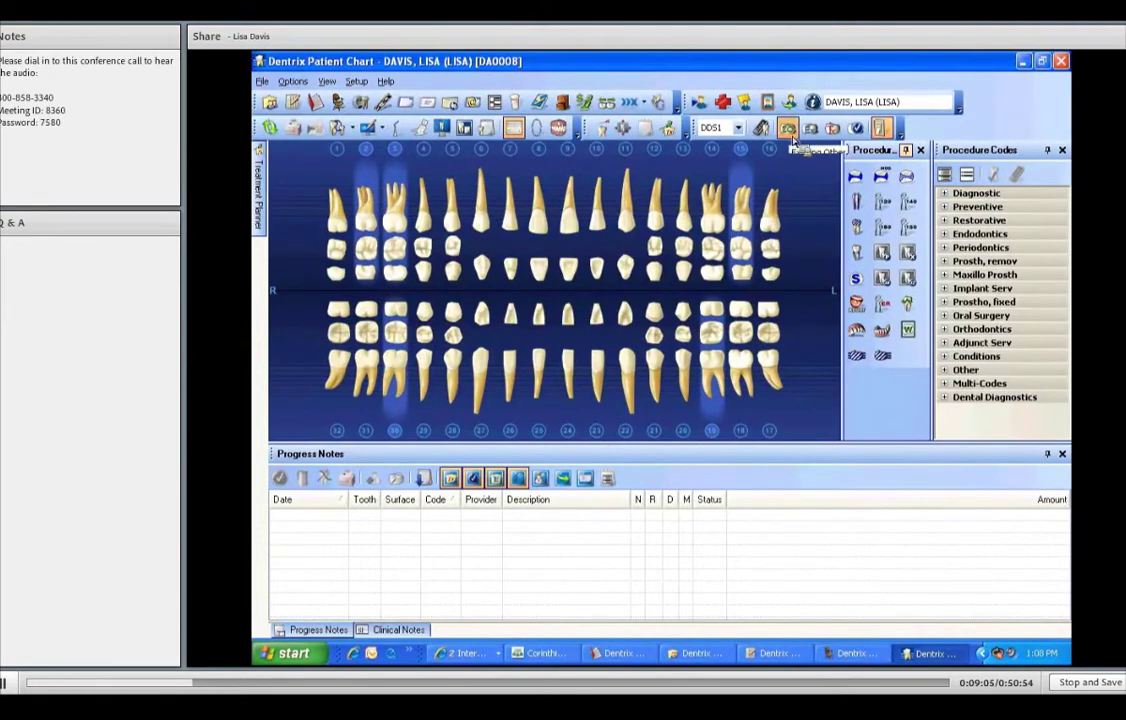
pyautogui.click(884, 125)
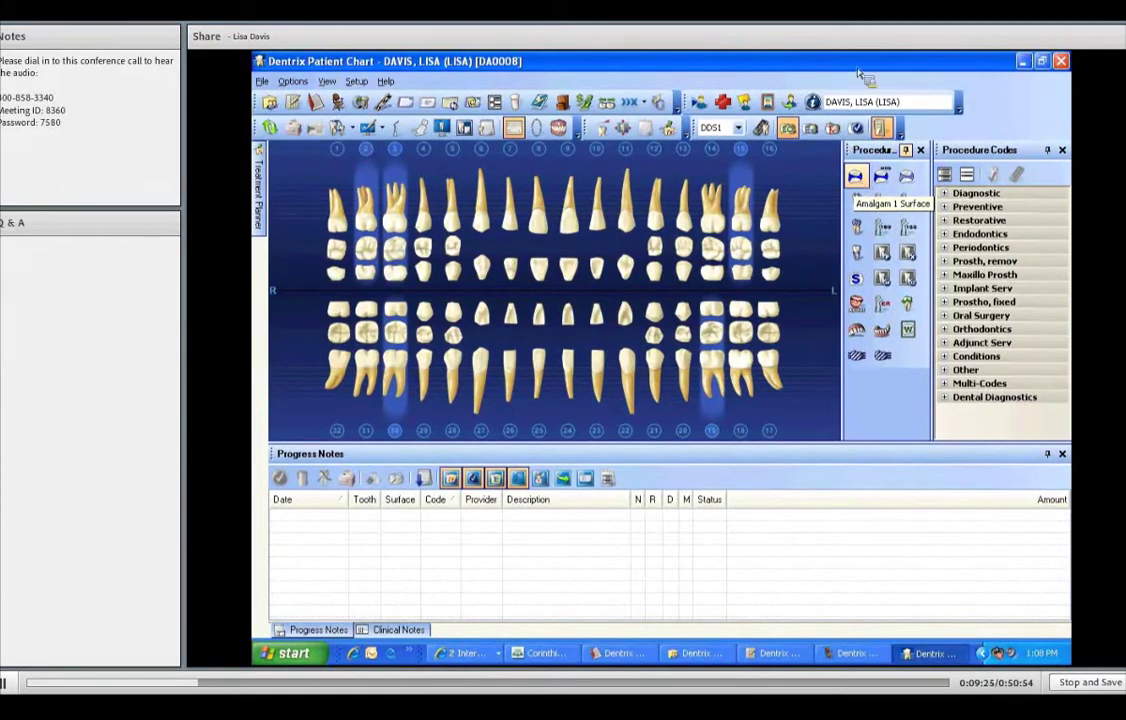
# - Chart existing amalgams with mesial, occlusal and distal surfaces on tooth 2 and the occlusal surface on tooth 3
pyautogui.click(856, 178)
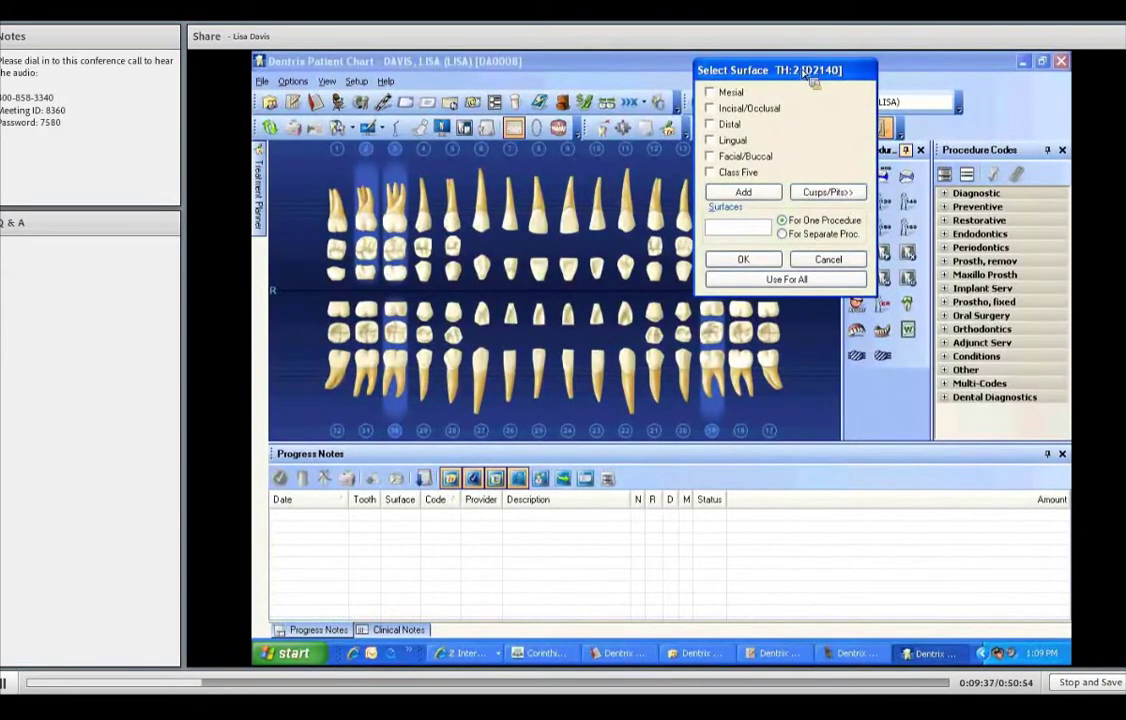
pyautogui.click(720, 109)
pyautogui.click(726, 124)
pyautogui.click(748, 260)
pyautogui.click(758, 264)
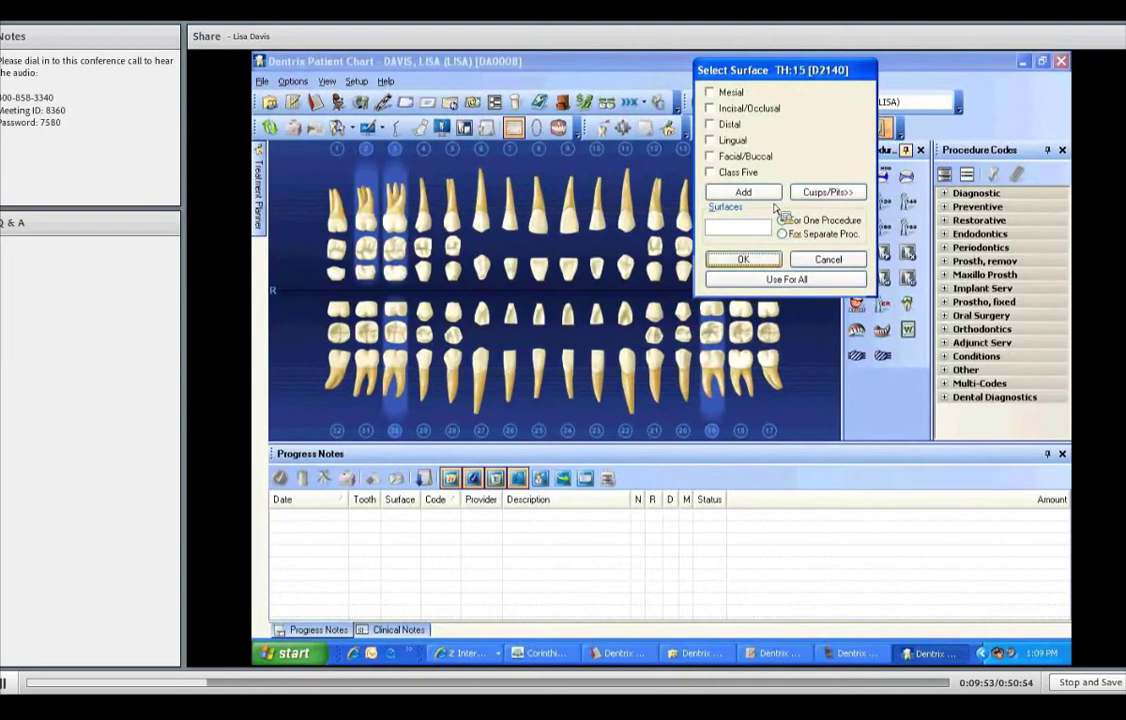
# - Chart the existing amalgam on tooth 15 with mesial, occlusal, distal, lingual and buccal surfaces
pyautogui.click(710, 108)
pyautogui.click(710, 124)
pyautogui.click(710, 140)
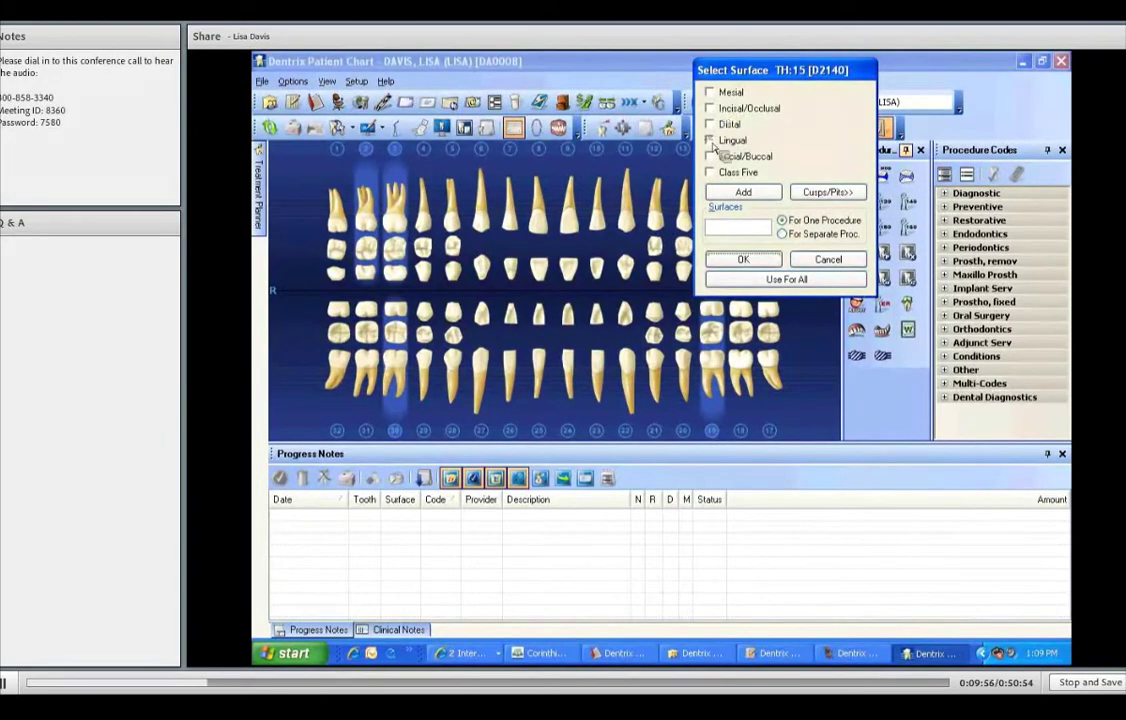
pyautogui.click(745, 258)
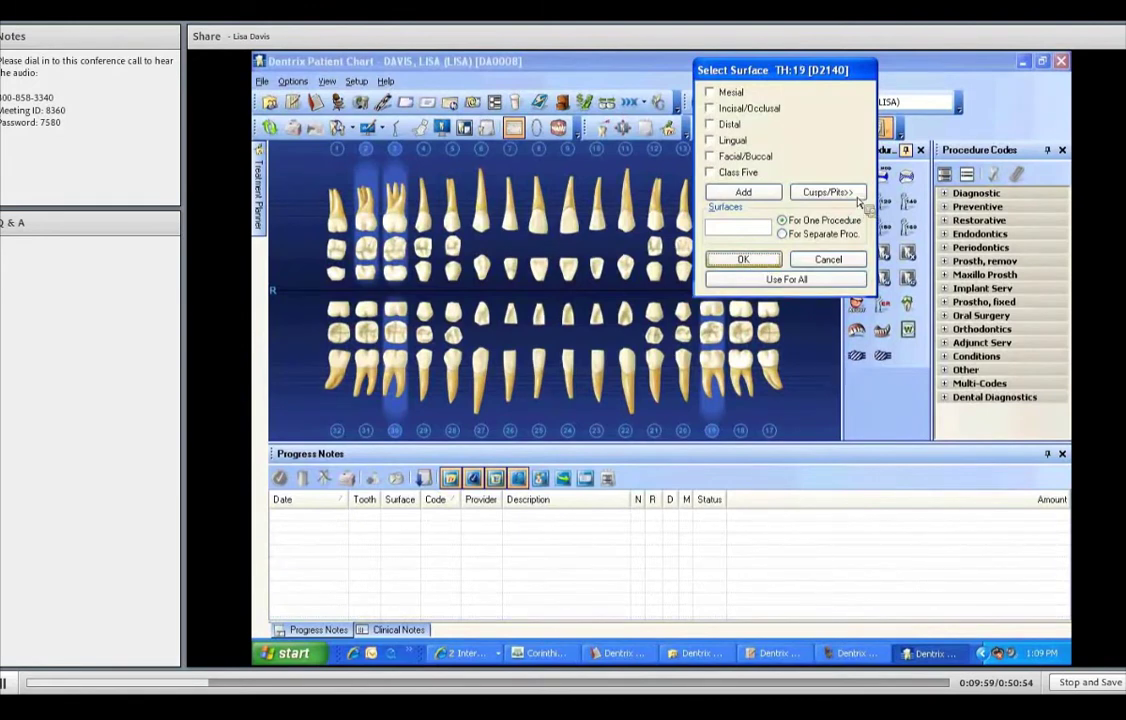
# - Chart existing amalgams with mesial, occlusal and distal surfaces on tooth 19 and the occlusal surface on tooth 30
pyautogui.click(712, 109)
pyautogui.click(712, 109)
pyautogui.click(710, 124)
pyautogui.click(710, 92)
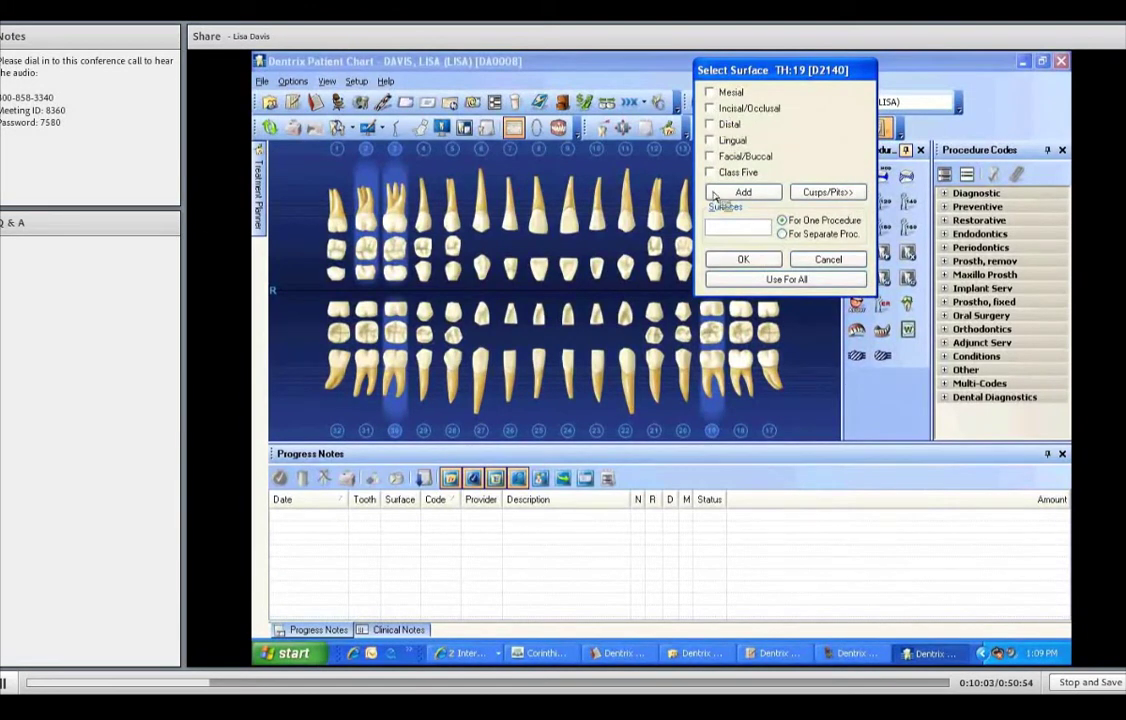
pyautogui.click(744, 259)
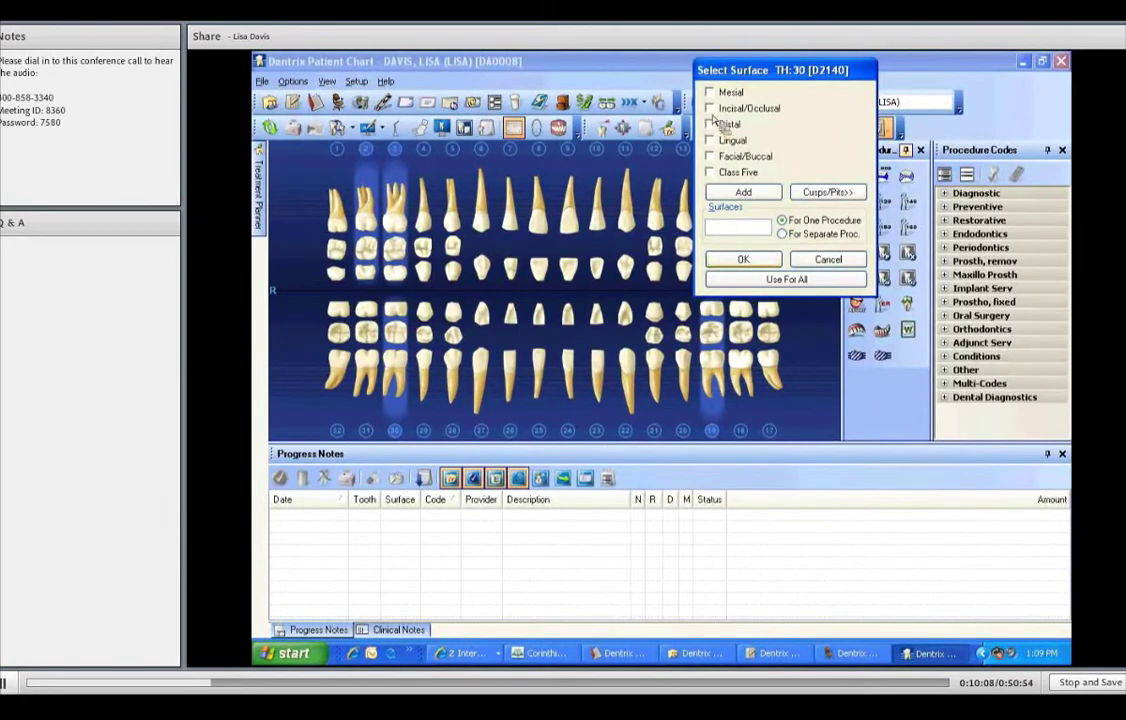
pyautogui.click(750, 261)
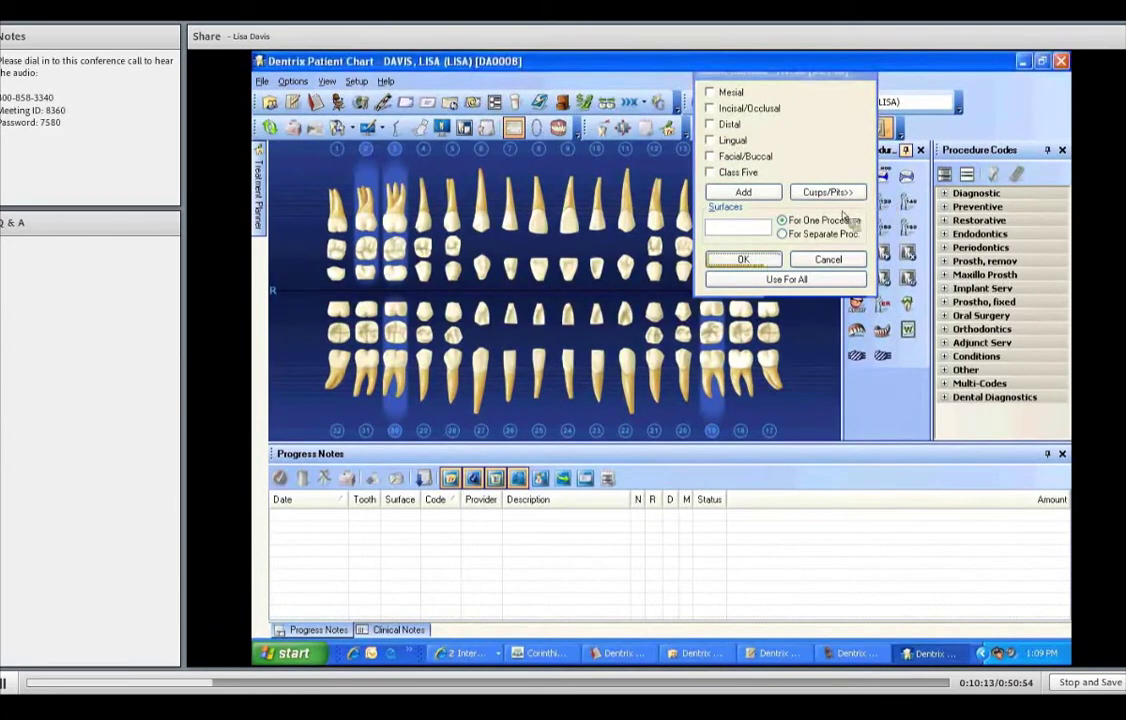
pyautogui.click(803, 259)
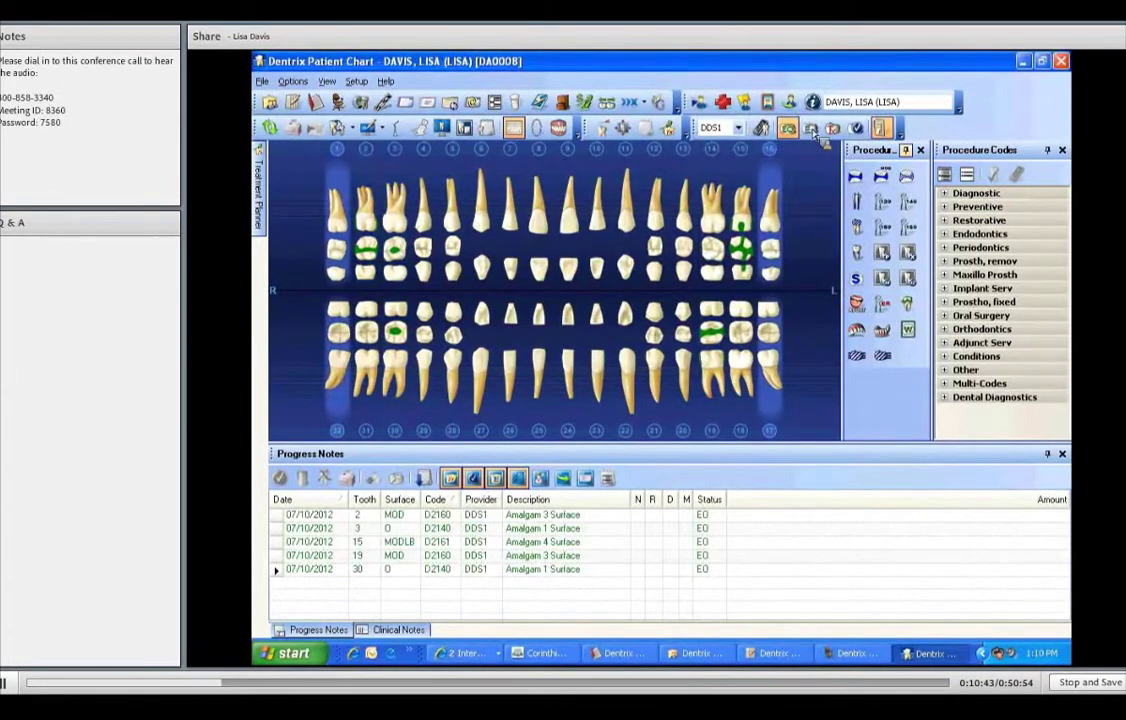
# - Switch the automatic status to Existing and chart routine extractions on teeth 1, 16, 17 and 32
pyautogui.click(811, 129)
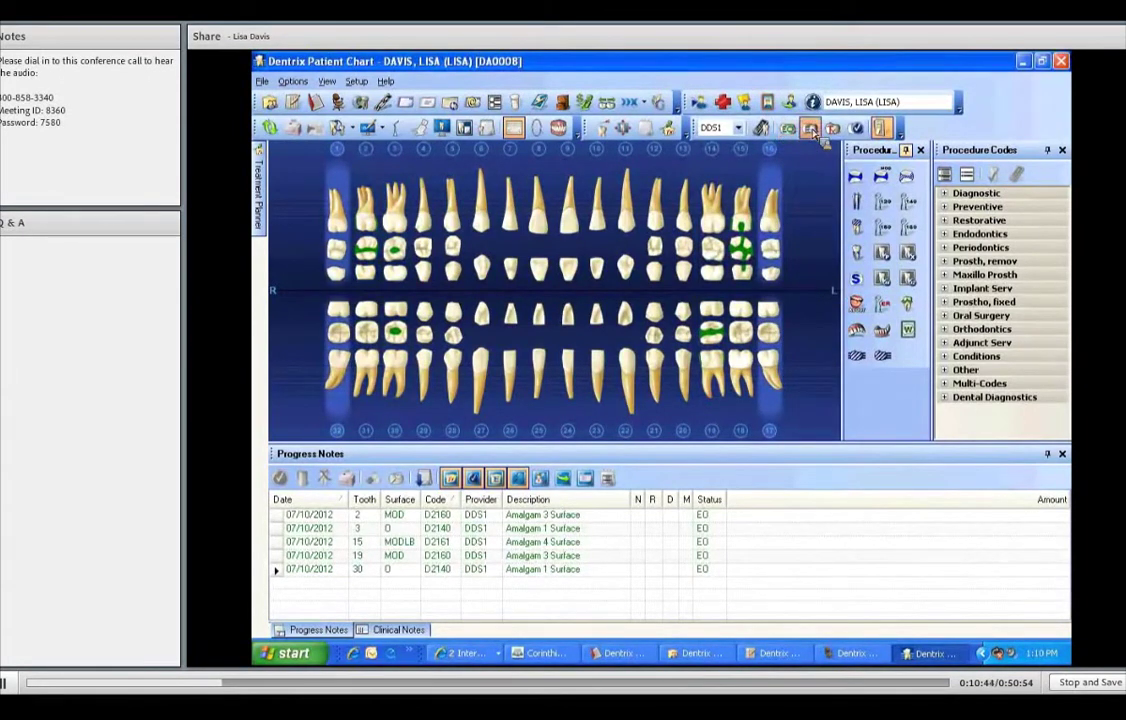
pyautogui.click(857, 203)
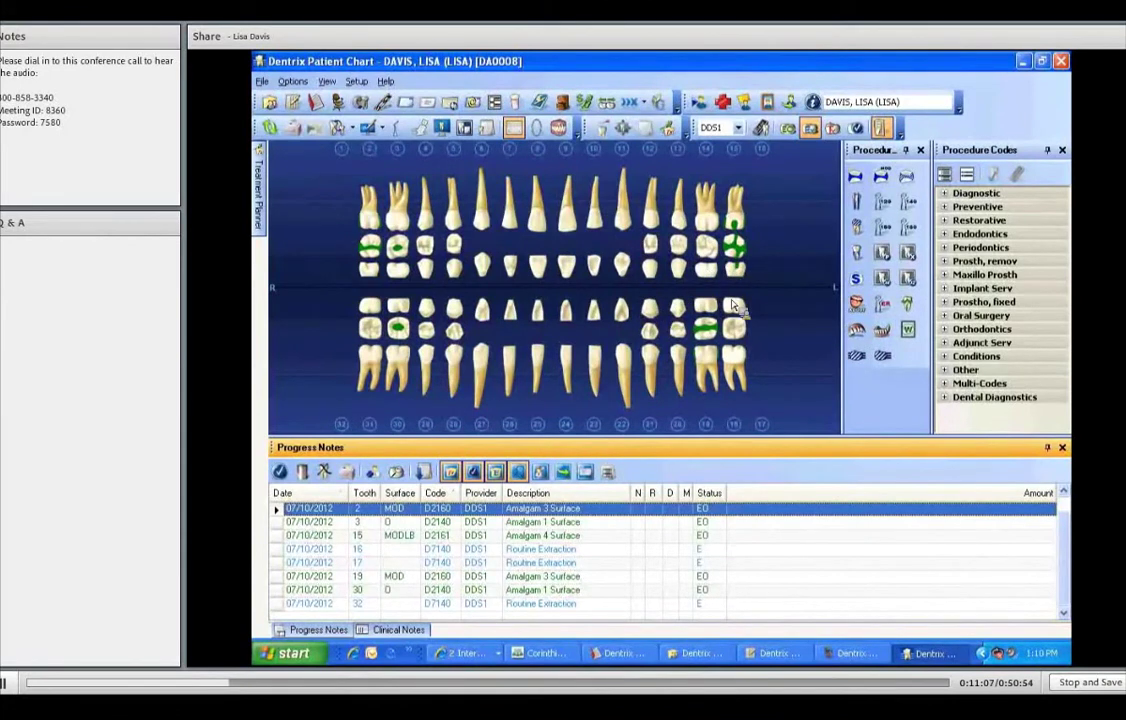
# - With Auto-State turned off, chart Porcelain/HNM crowns as treatment-planned on teeth 3, 14, 18 and 31
pyautogui.click(881, 129)
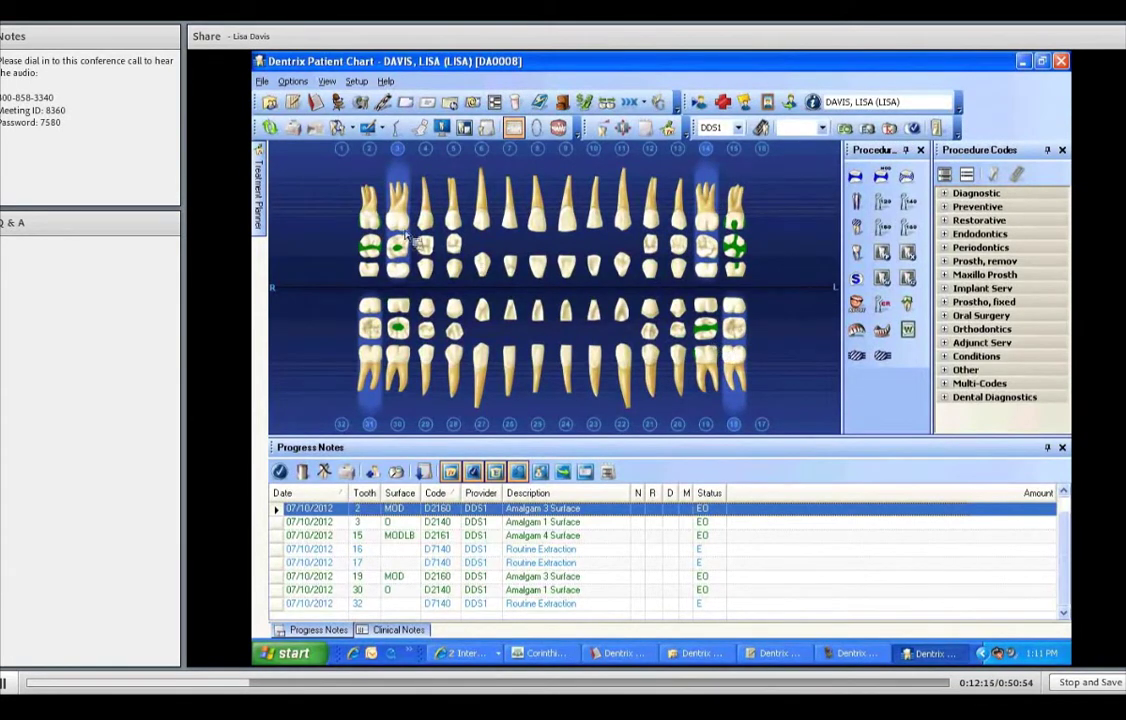
pyautogui.click(859, 228)
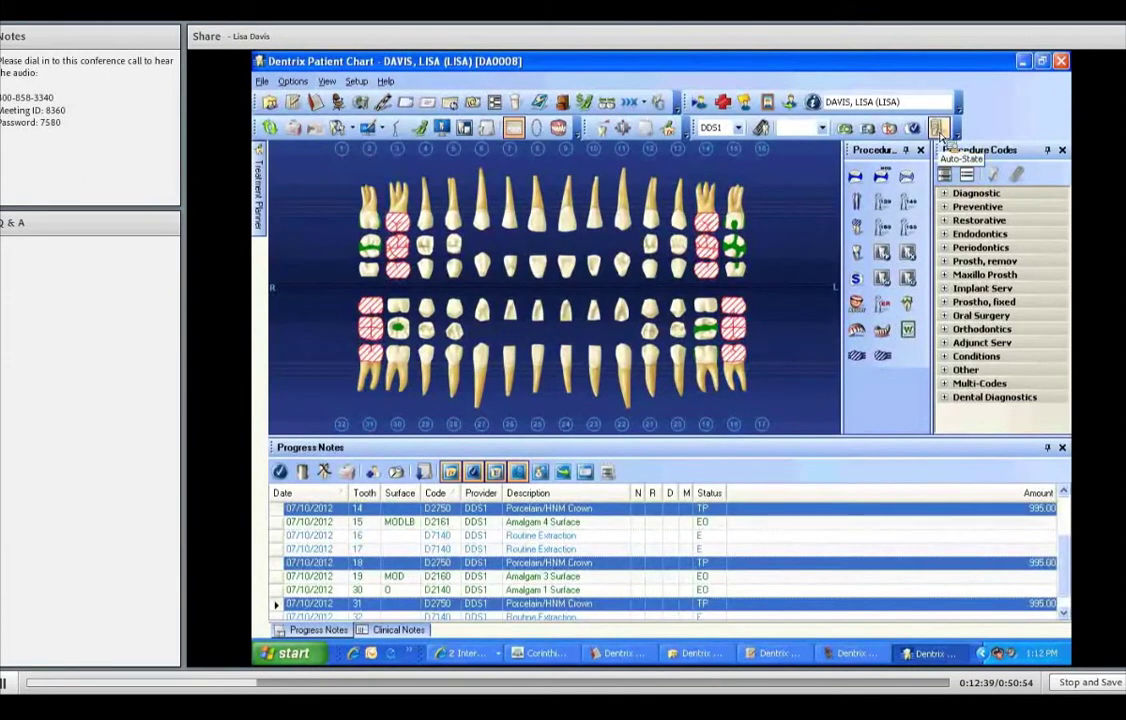
pyautogui.click(888, 130)
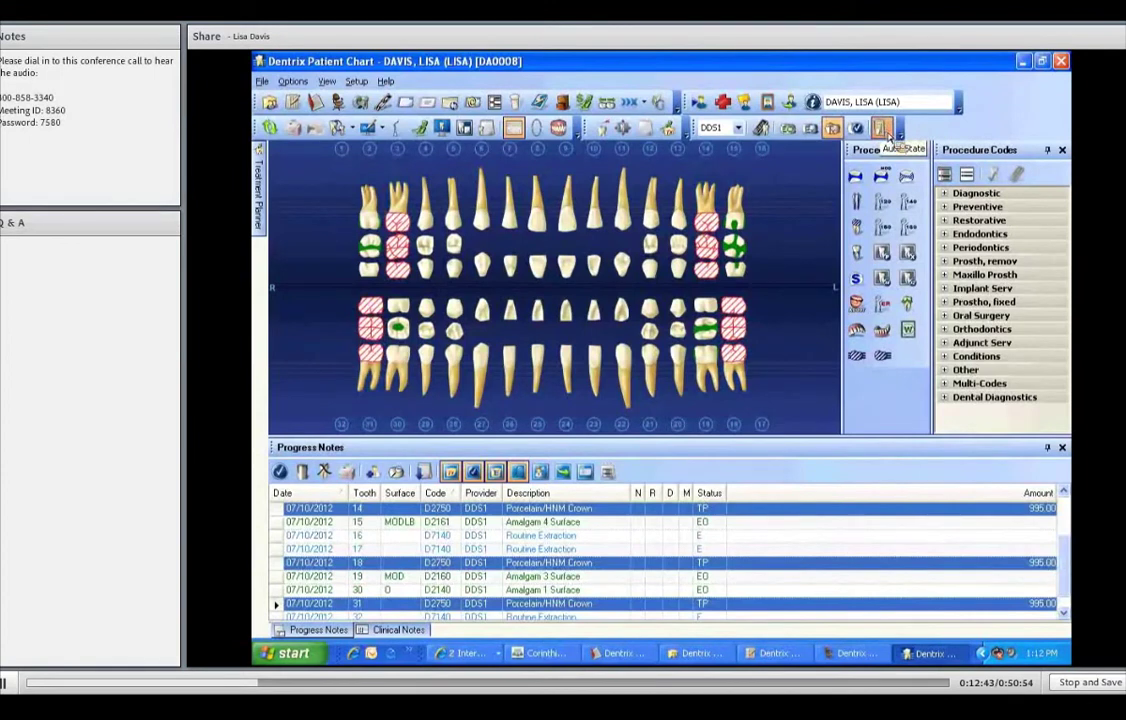
# - Use Auto-State with the treatment-plan status to chart one-surface incisal anterior resin composites on teeth 22 through 27
pyautogui.click(836, 131)
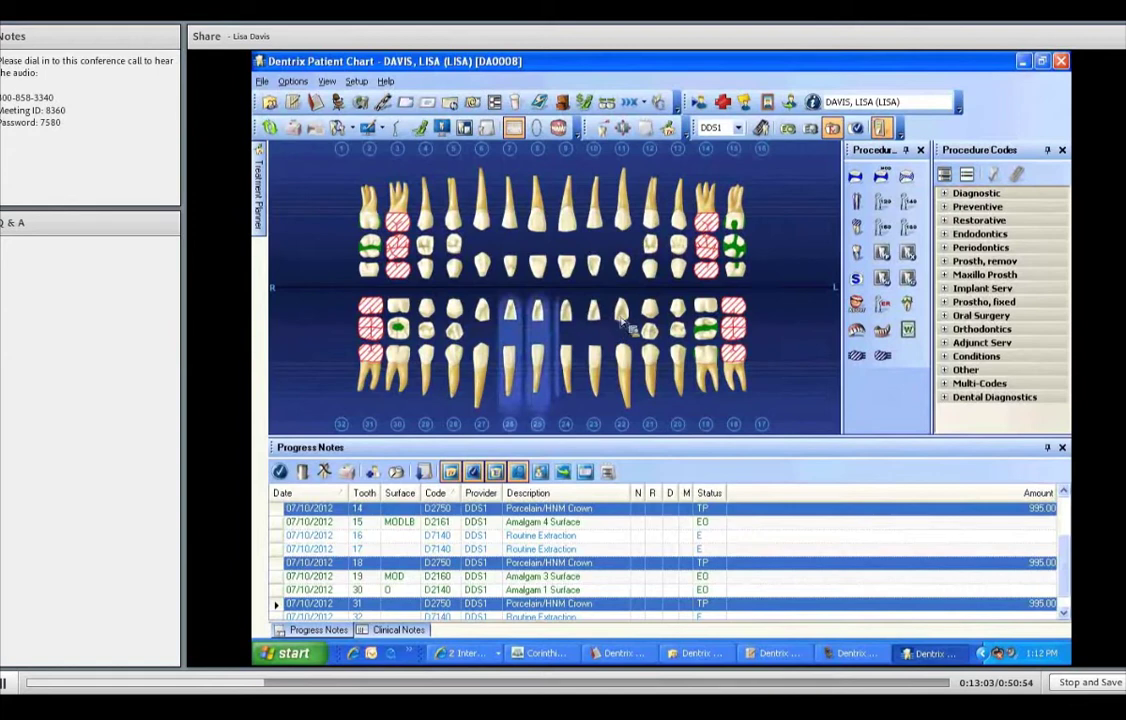
pyautogui.moveTo(625, 322); pyautogui.dragTo(625, 322)
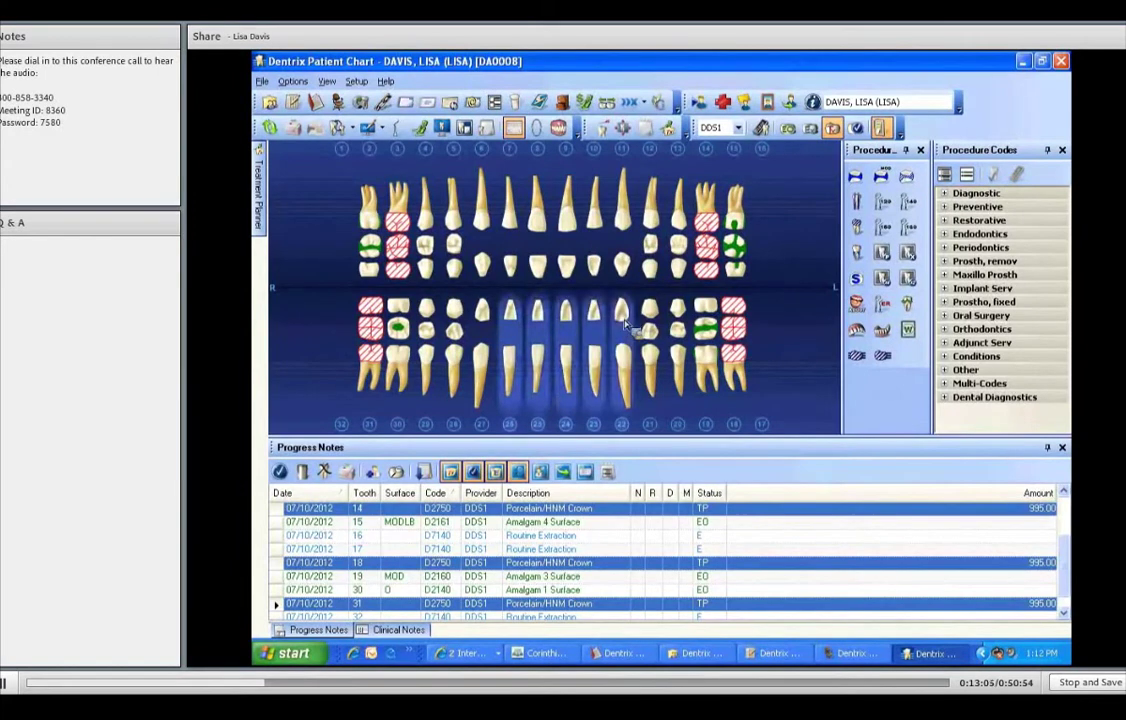
pyautogui.click(910, 180)
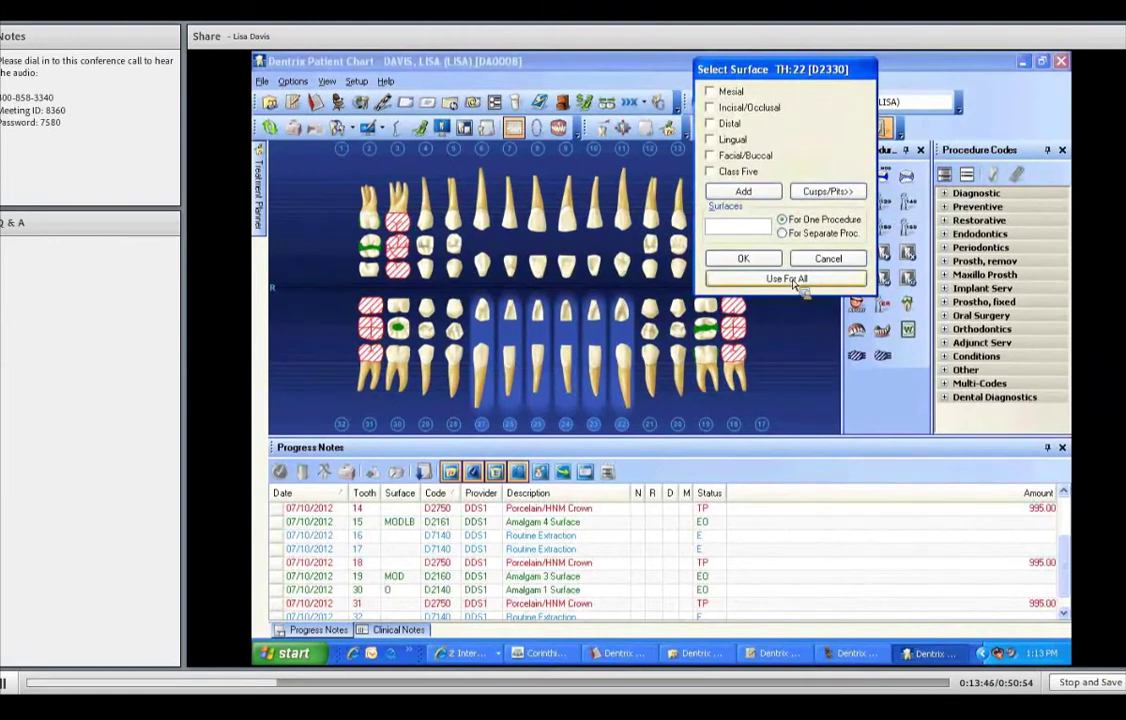
pyautogui.click(795, 283)
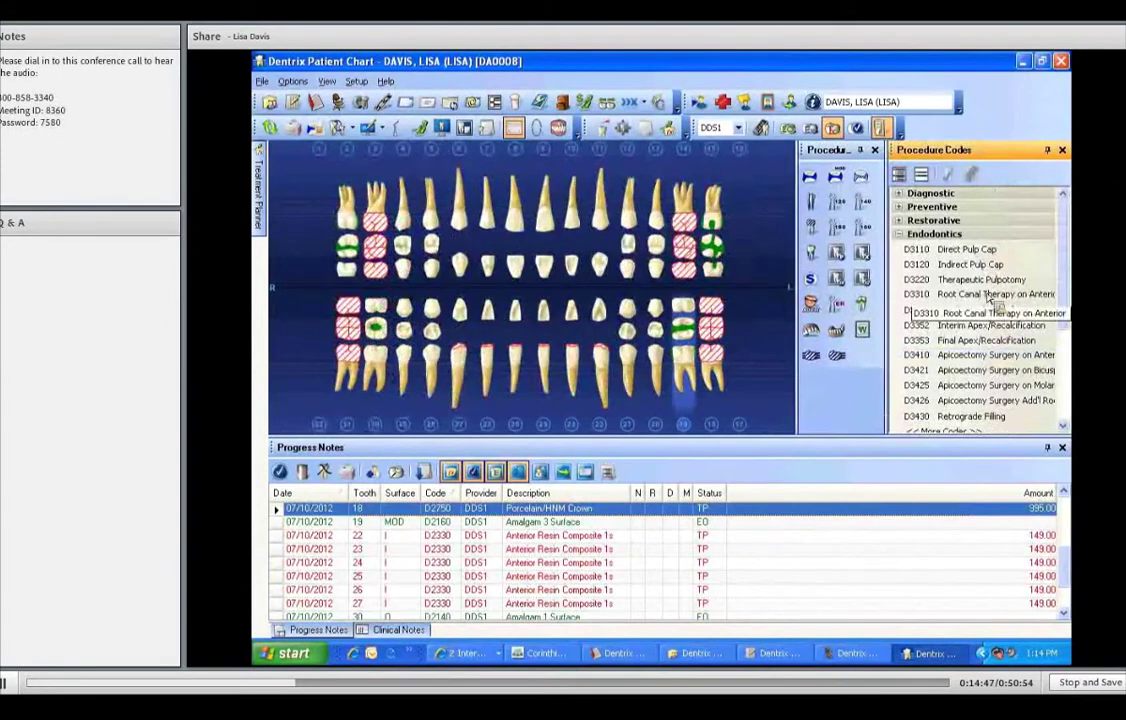
# - Show the additional Endodontics codes and treatment-plan D3330, Root Canal Therapy on Molar, for tooth 19
pyautogui.click(991, 295)
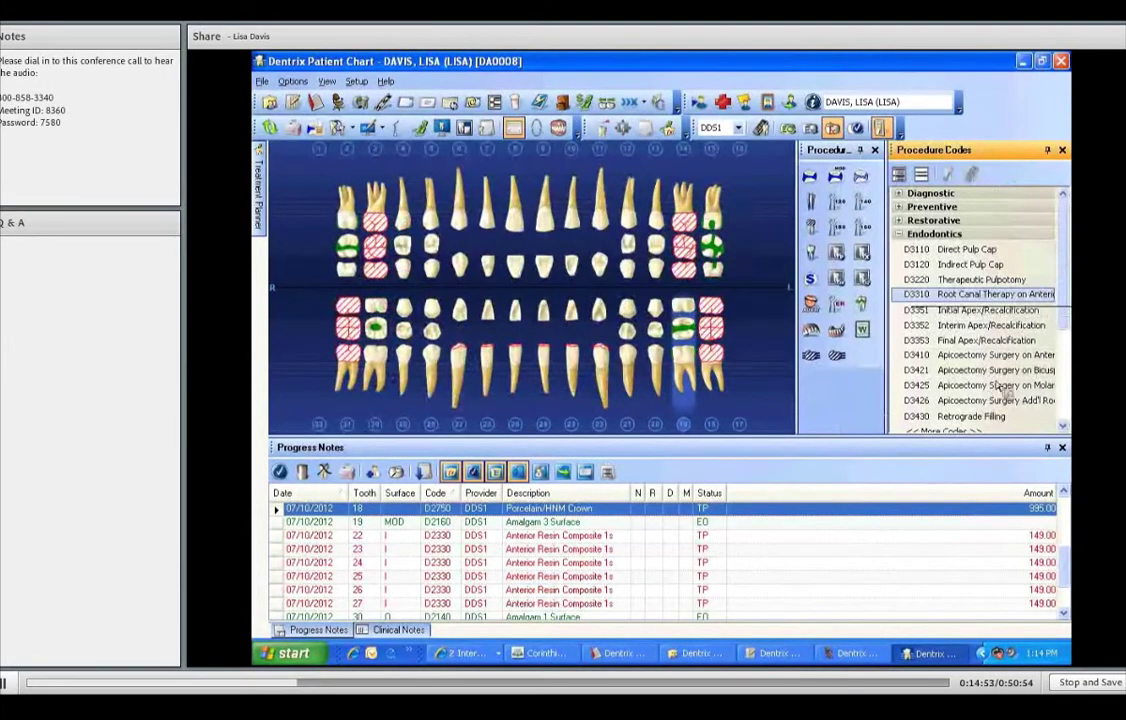
pyautogui.scroll(-1, 1000, 388)
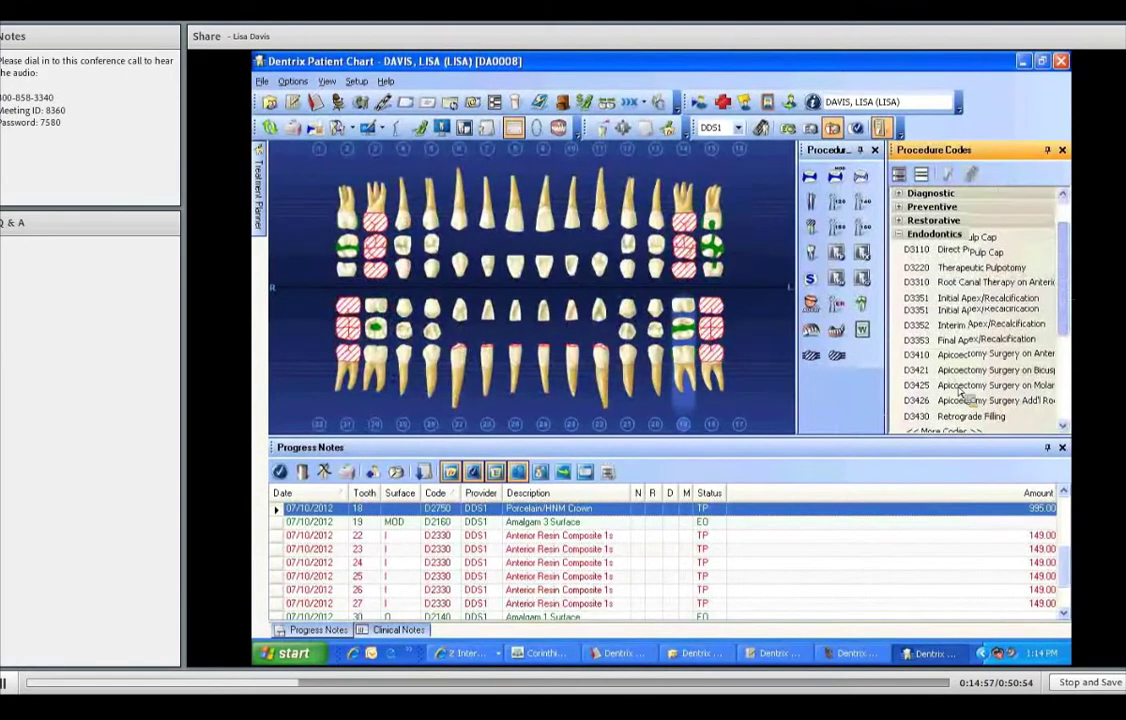
pyautogui.scroll(-1, 962, 392)
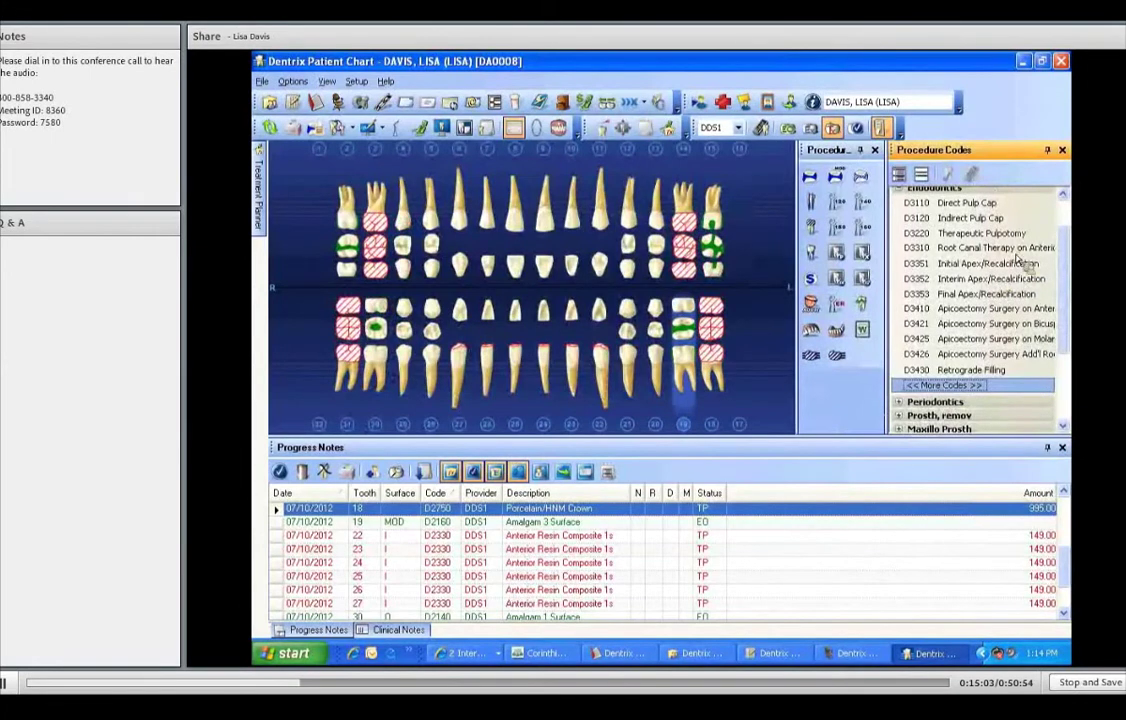
pyautogui.click(988, 294)
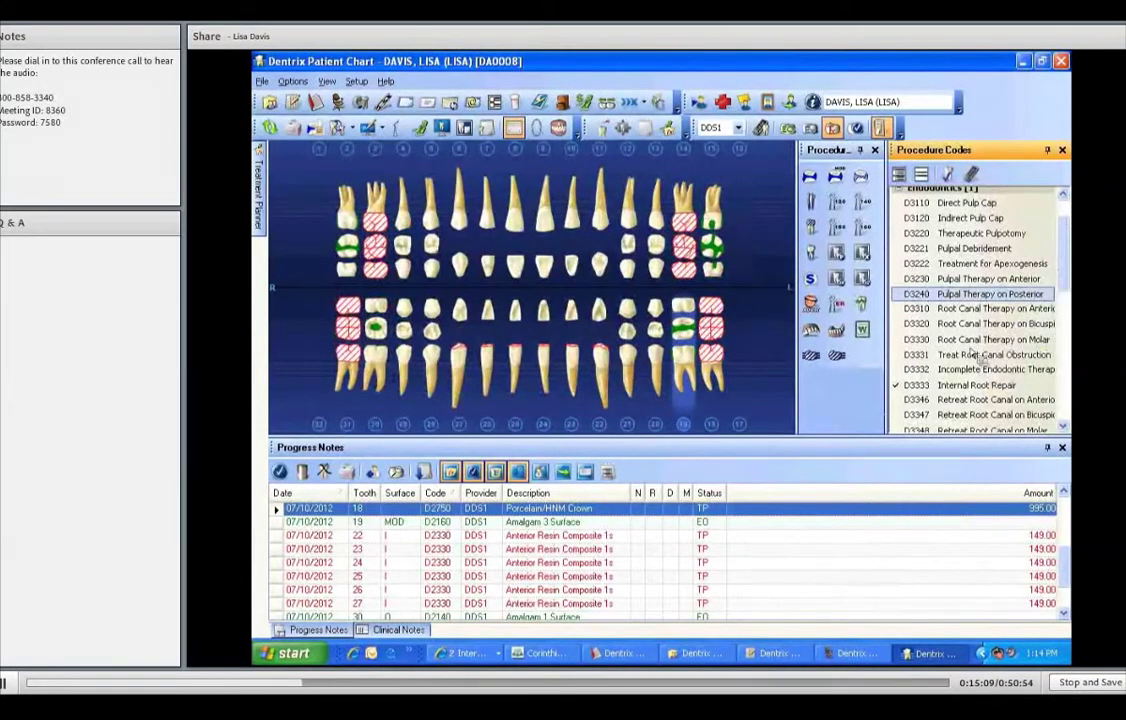
pyautogui.scroll(-2, 975, 357)
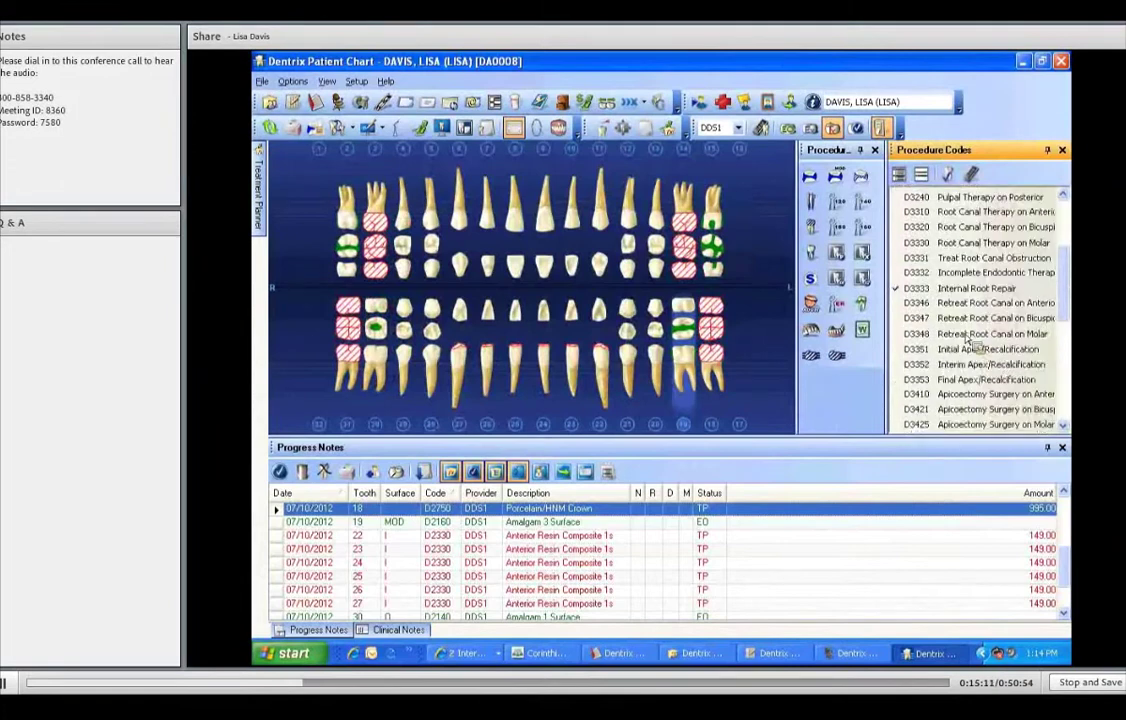
pyautogui.click(965, 318)
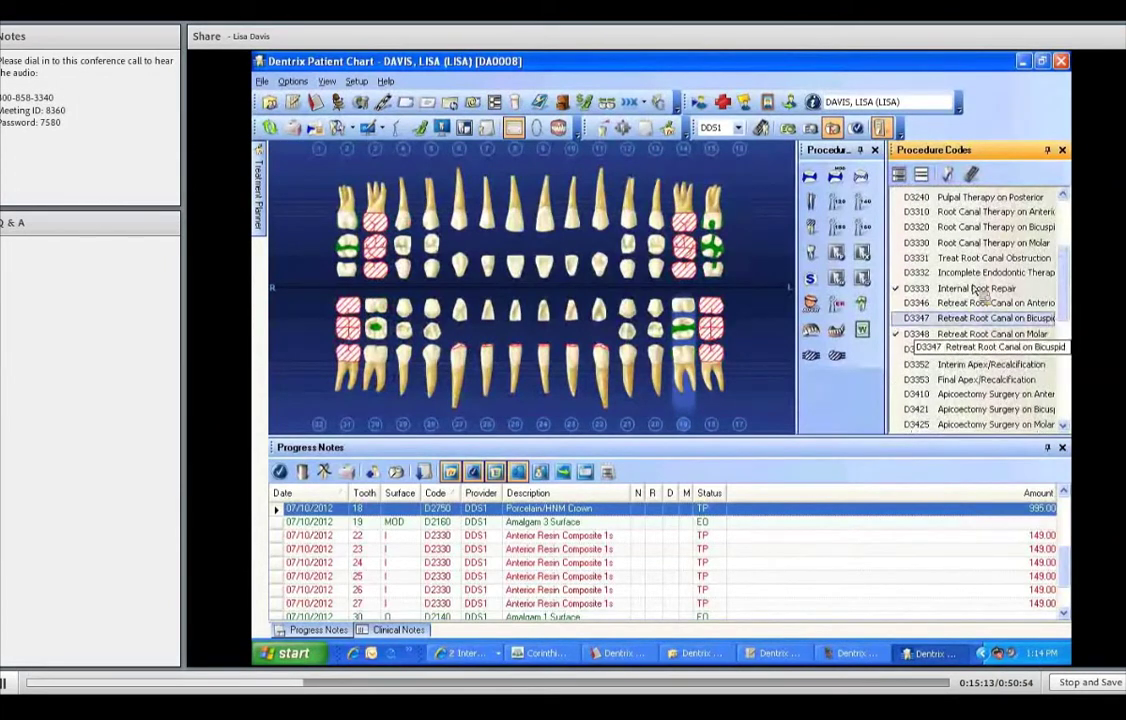
pyautogui.click(962, 243)
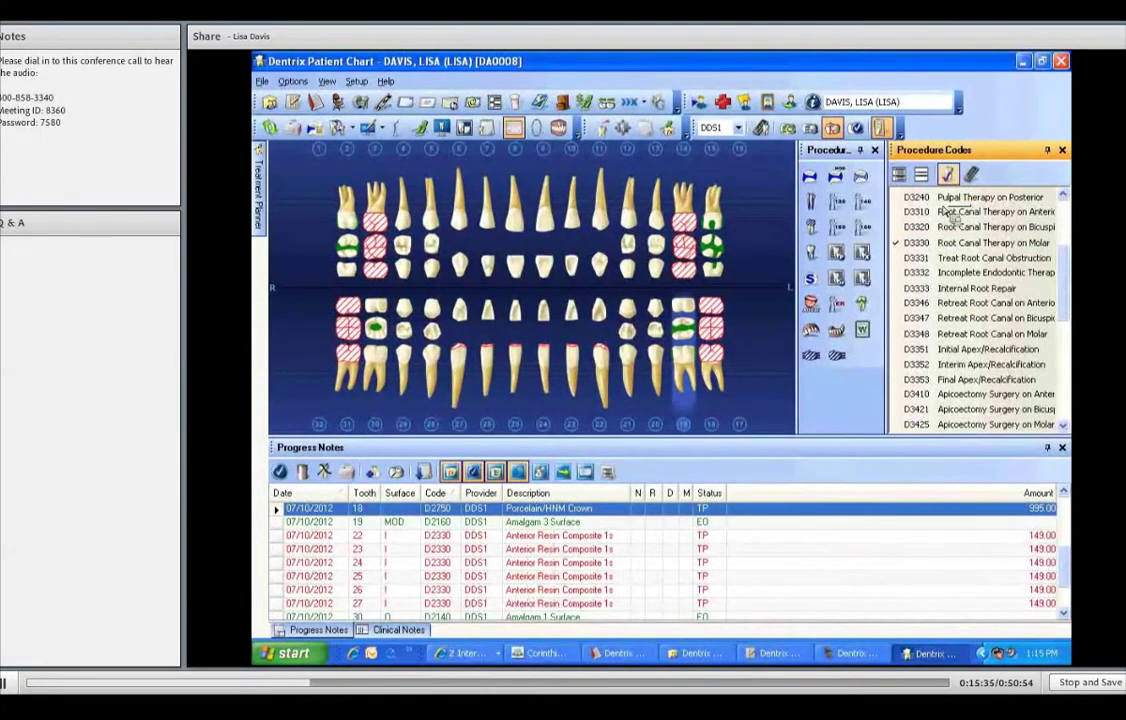
pyautogui.click(697, 386)
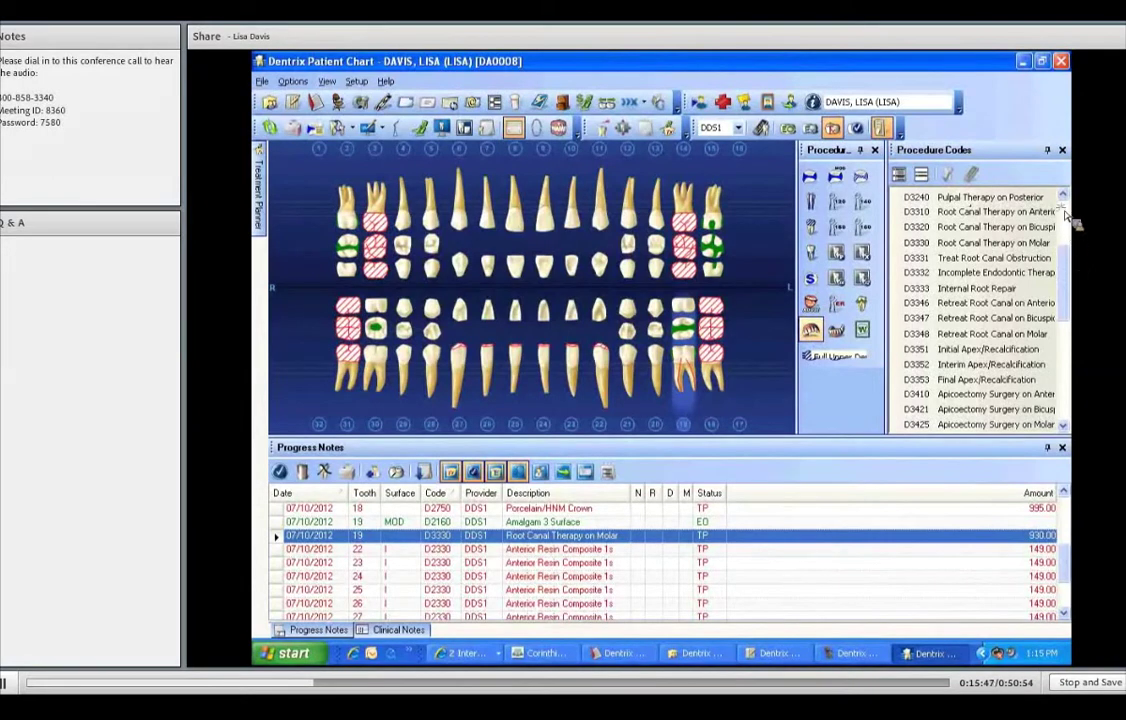
# - Treatment-plan D2950 Core Buildup w/ Any Pins and D2750 Porcelain/HNM Crown together on tooth 19 from the Restorative codes
pyautogui.scroll(3, 927, 237)
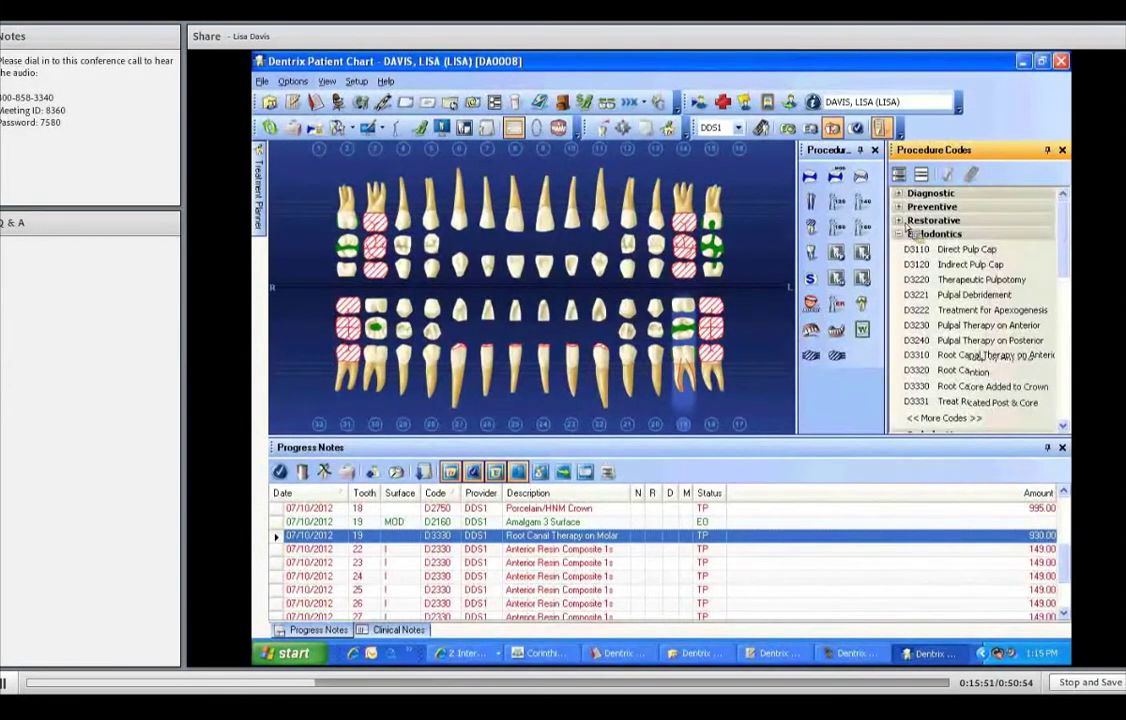
pyautogui.click(945, 219)
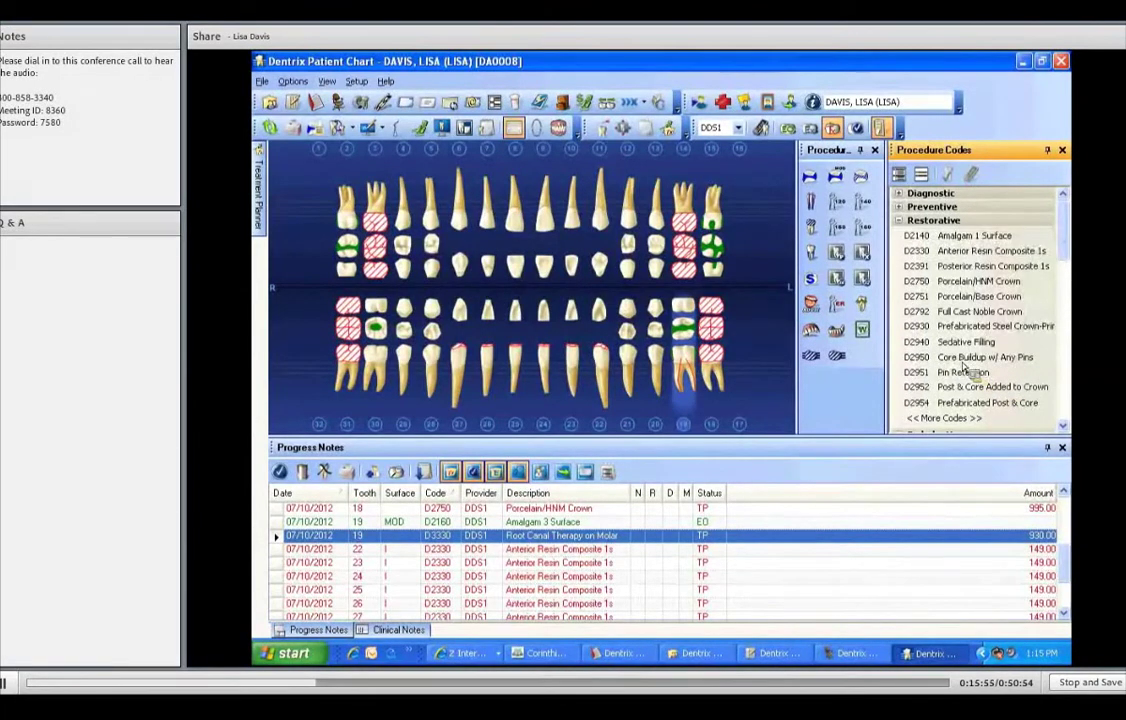
pyautogui.click(950, 361)
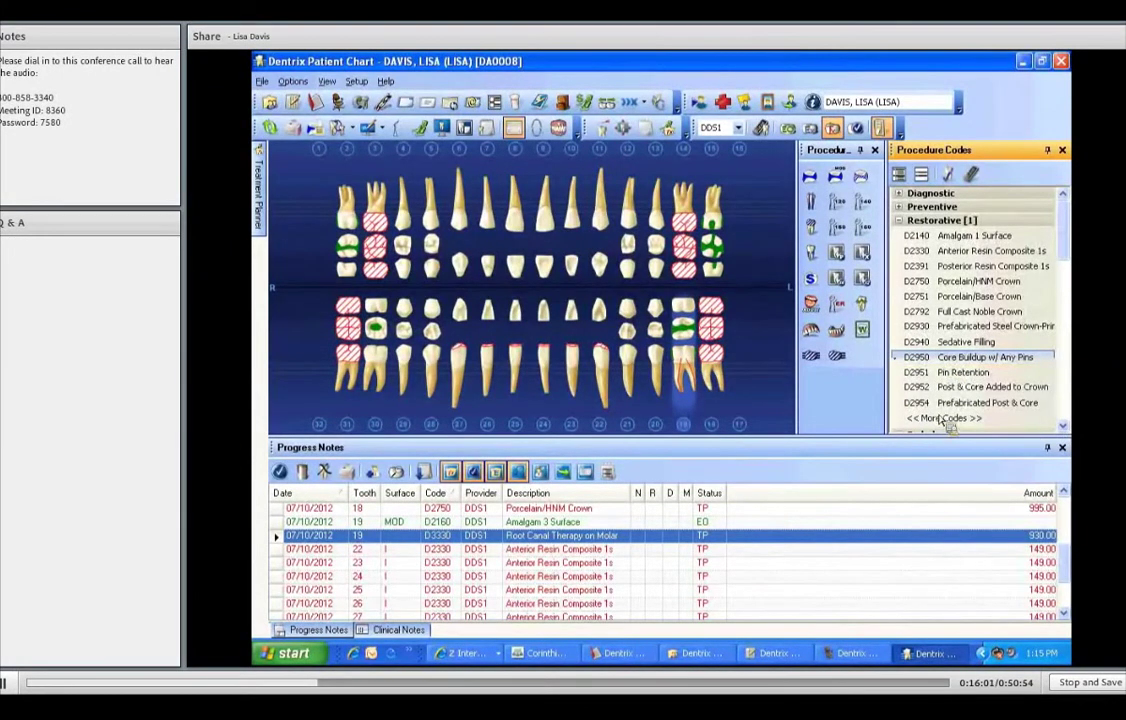
pyautogui.click(904, 284)
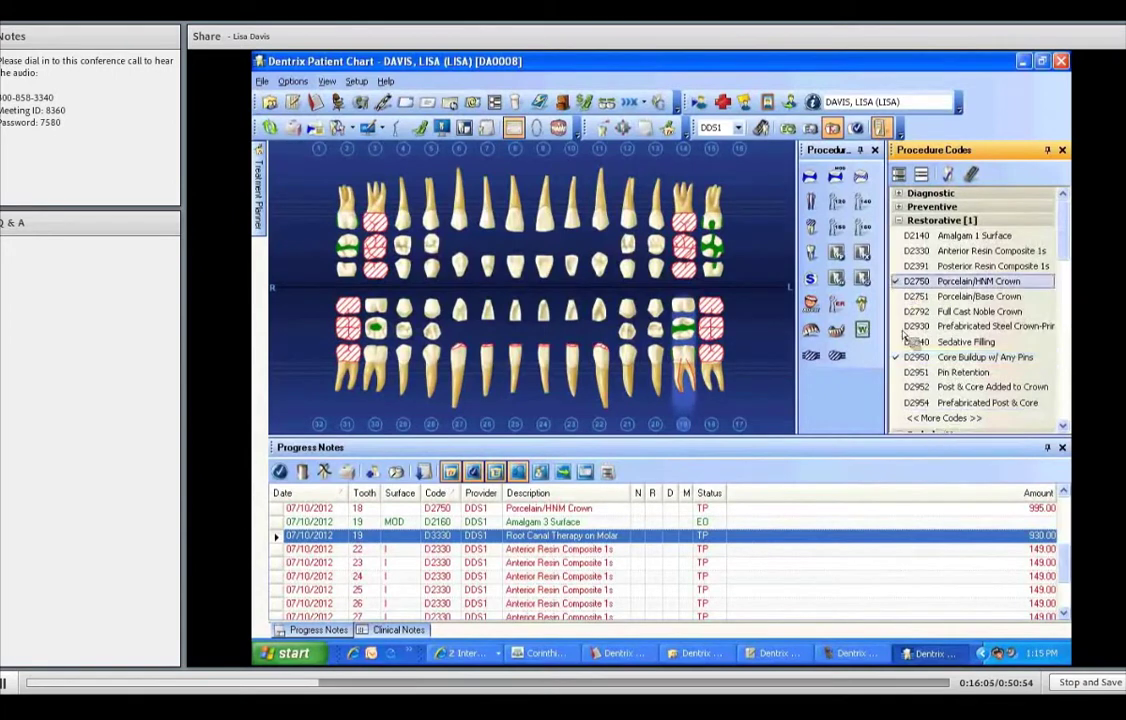
pyautogui.click(950, 176)
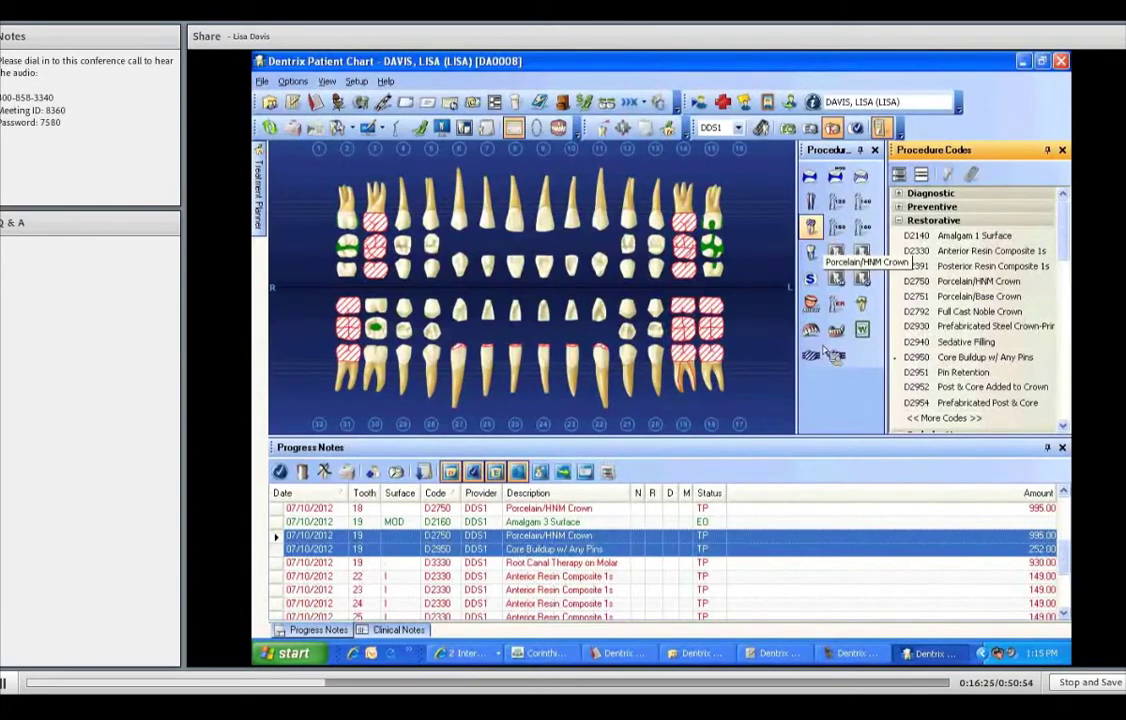
# - Collapse all categories in the procedure code list
pyautogui.click(975, 281)
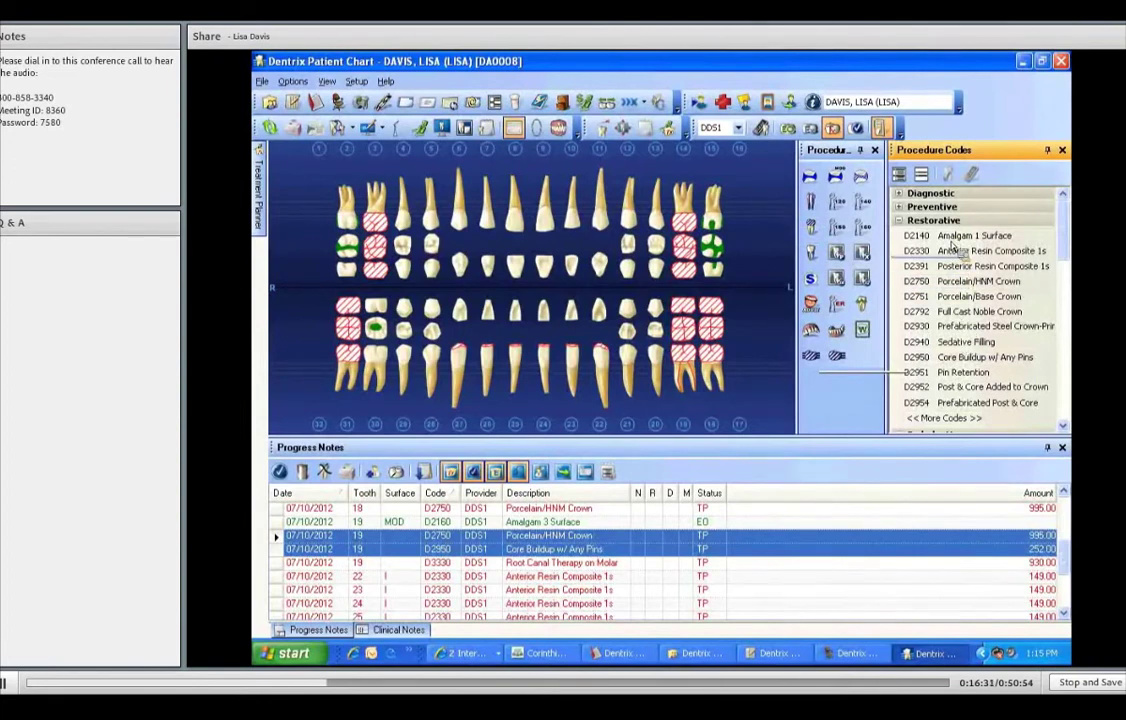
pyautogui.click(953, 238)
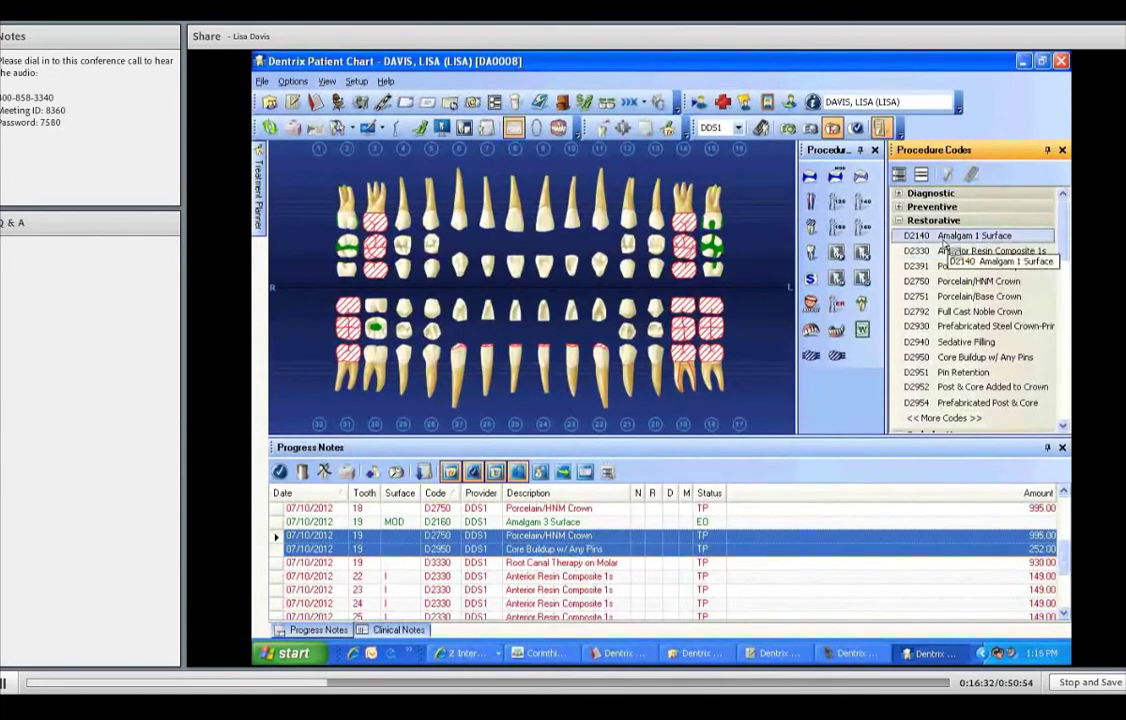
pyautogui.click(922, 177)
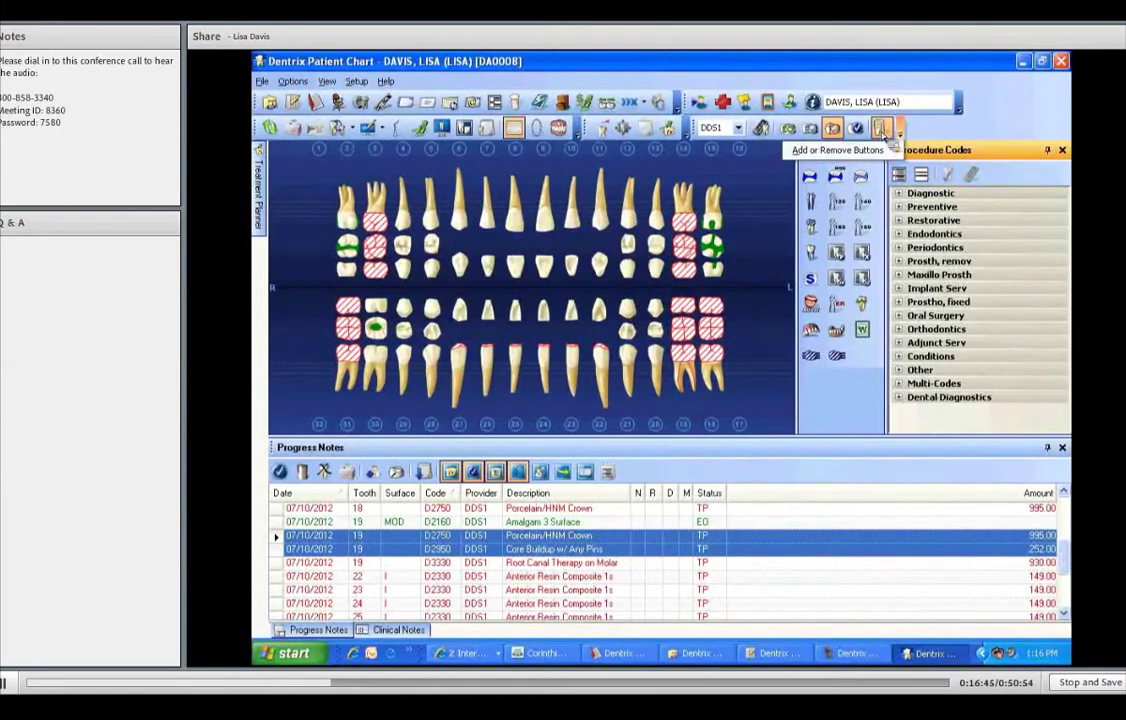
# - Treatment-plan code D2740, Full Porcelain/Ceramic Crown, on tooth 15 by entering the procedure code directly
pyautogui.click(836, 176)
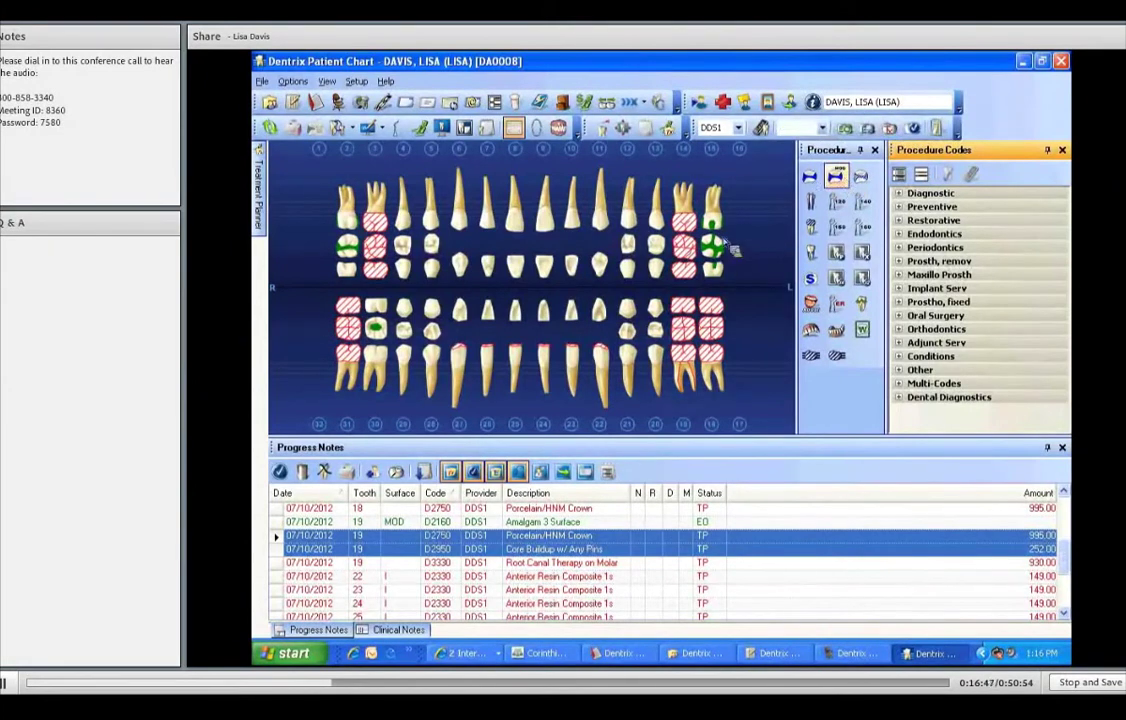
pyautogui.click(788, 132)
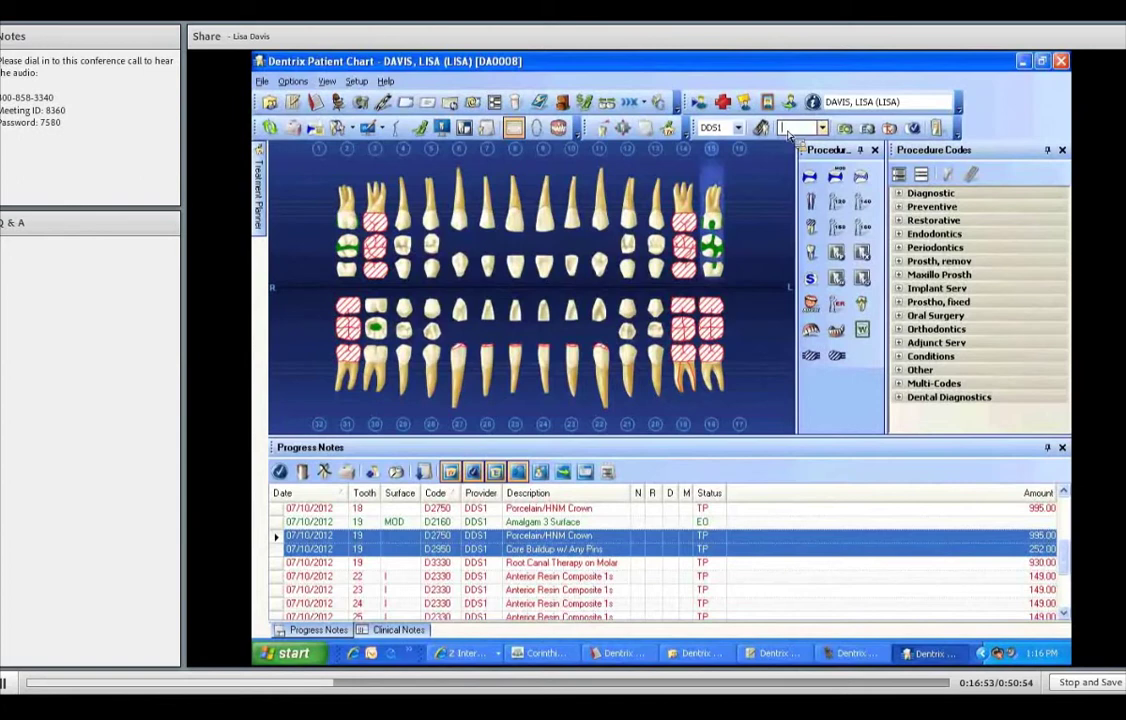
pyautogui.write('D2740')
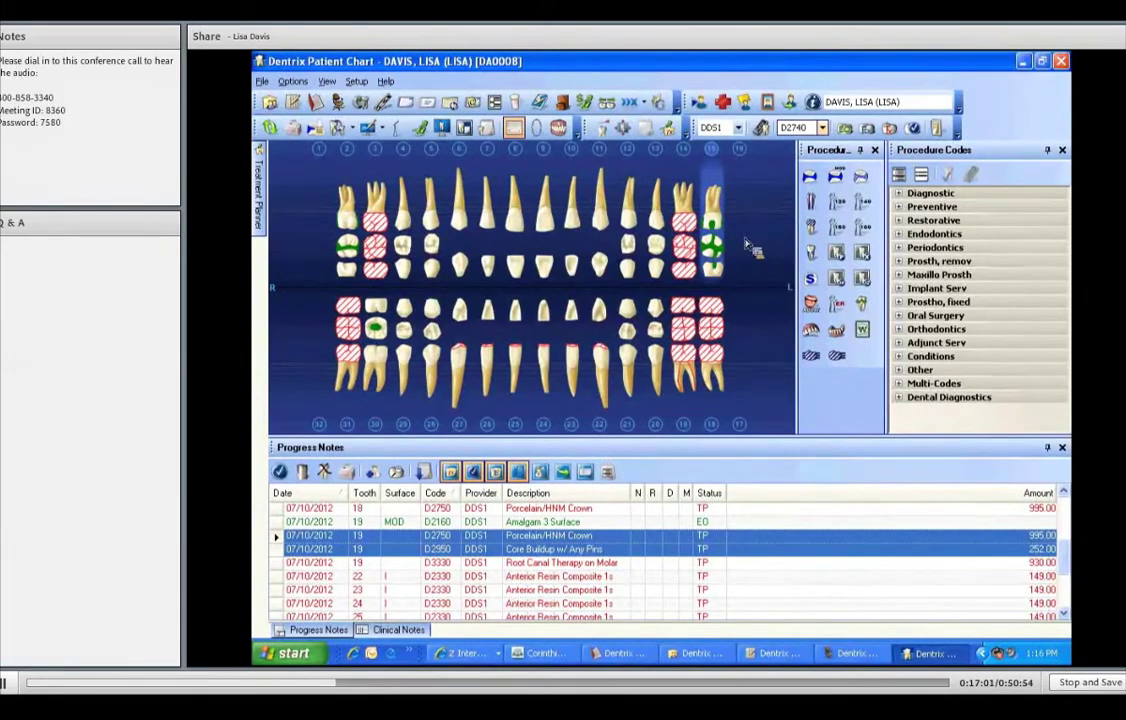
pyautogui.press('Return')
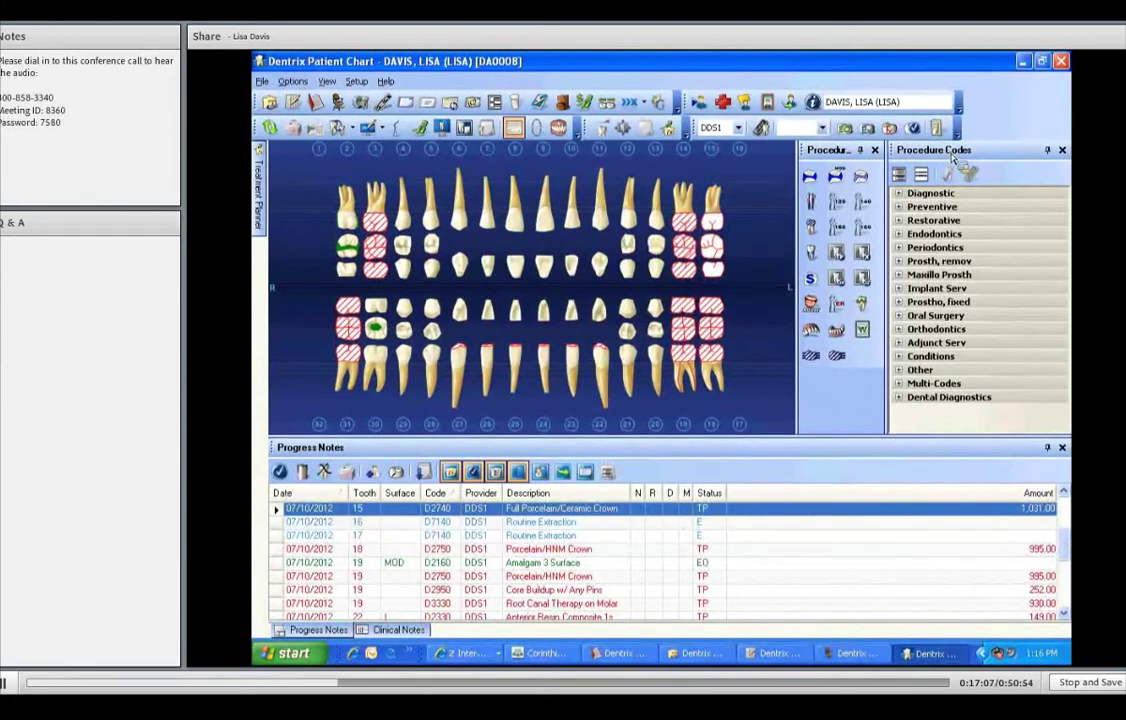
pyautogui.click(812, 130)
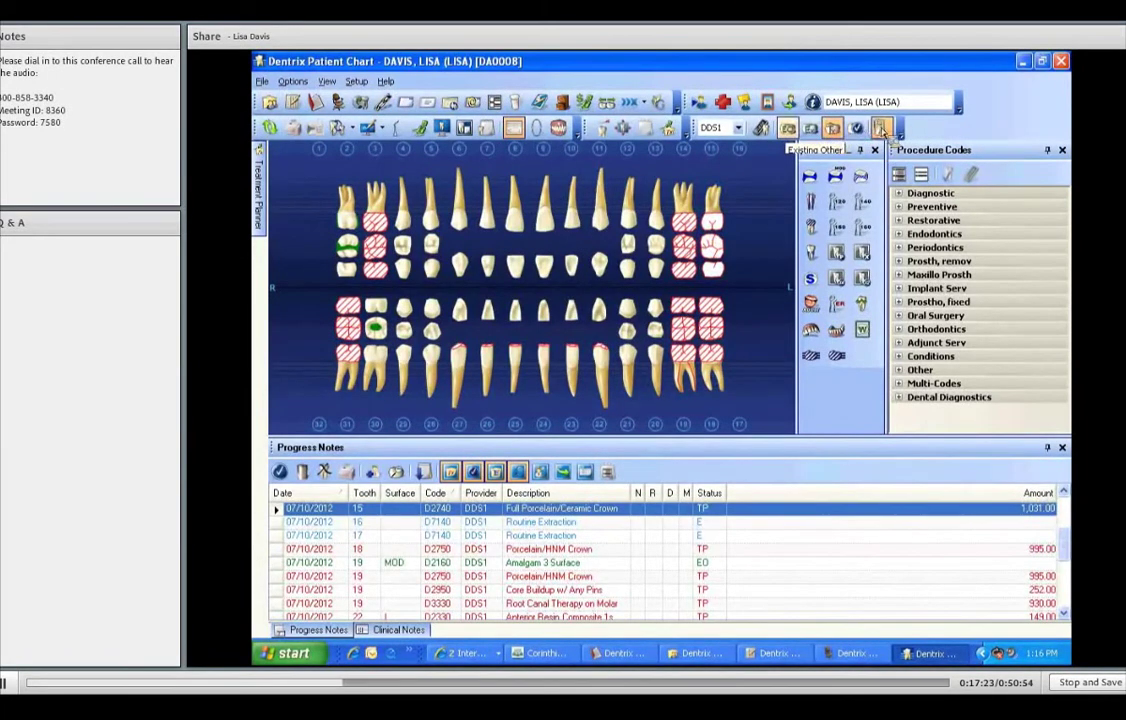
pyautogui.click(884, 129)
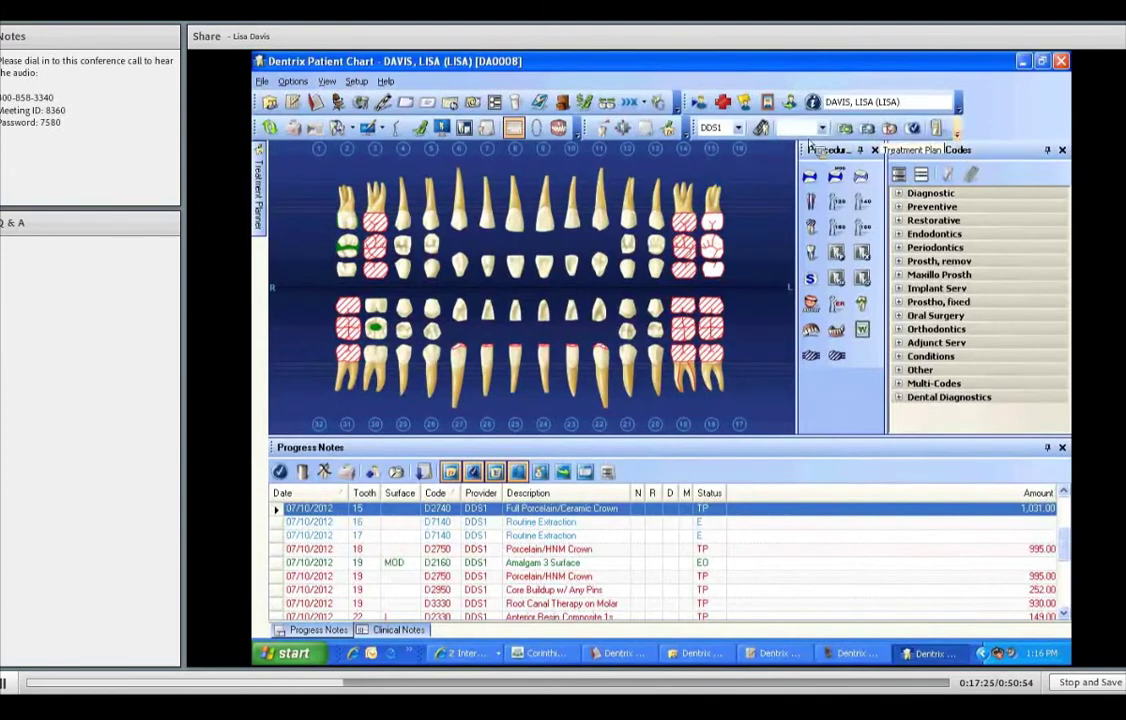
pyautogui.click(803, 131)
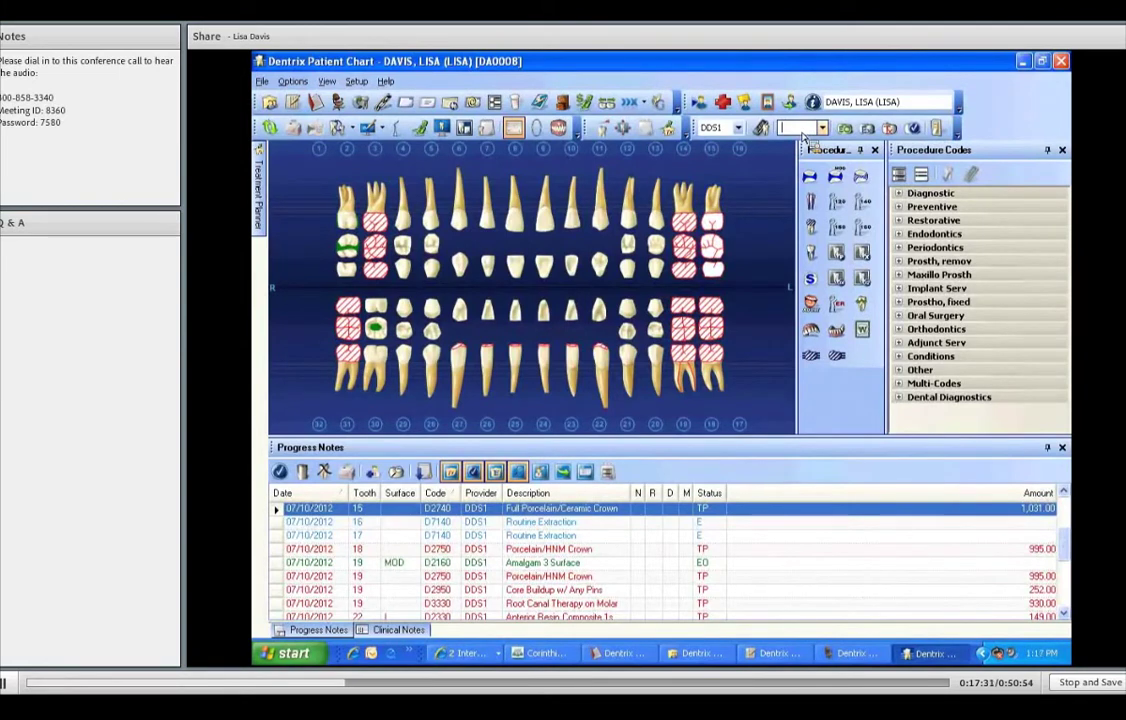
pyautogui.click(943, 137)
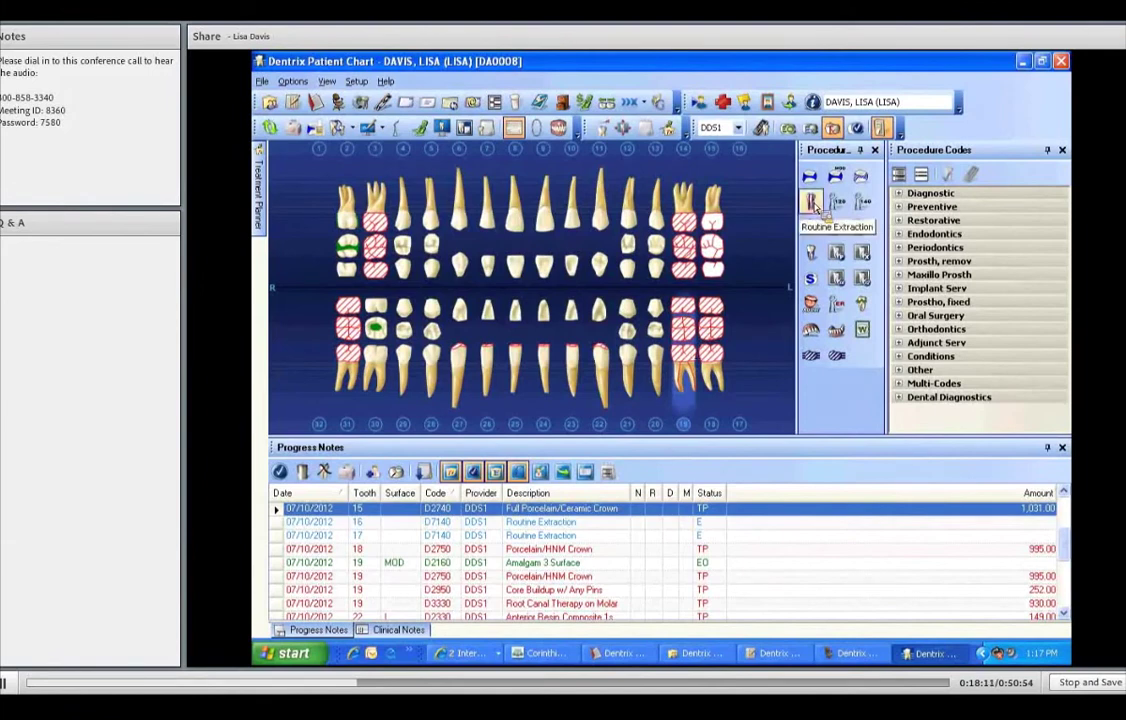
# - Treatment-plan a bridge with Routine Extraction and Porcelain/HNM Pontic on tooth 19 and Porcelain/HNM Retainer Crowns on teeth 18 and 20
pyautogui.click(811, 202)
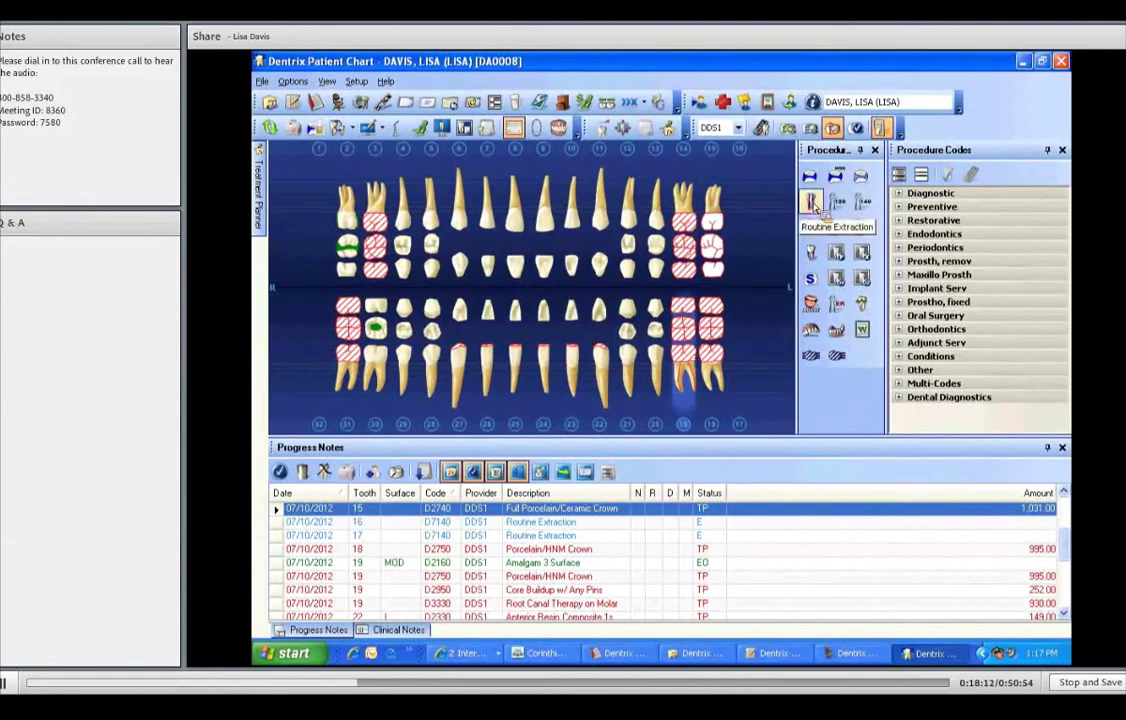
pyautogui.click(683, 345)
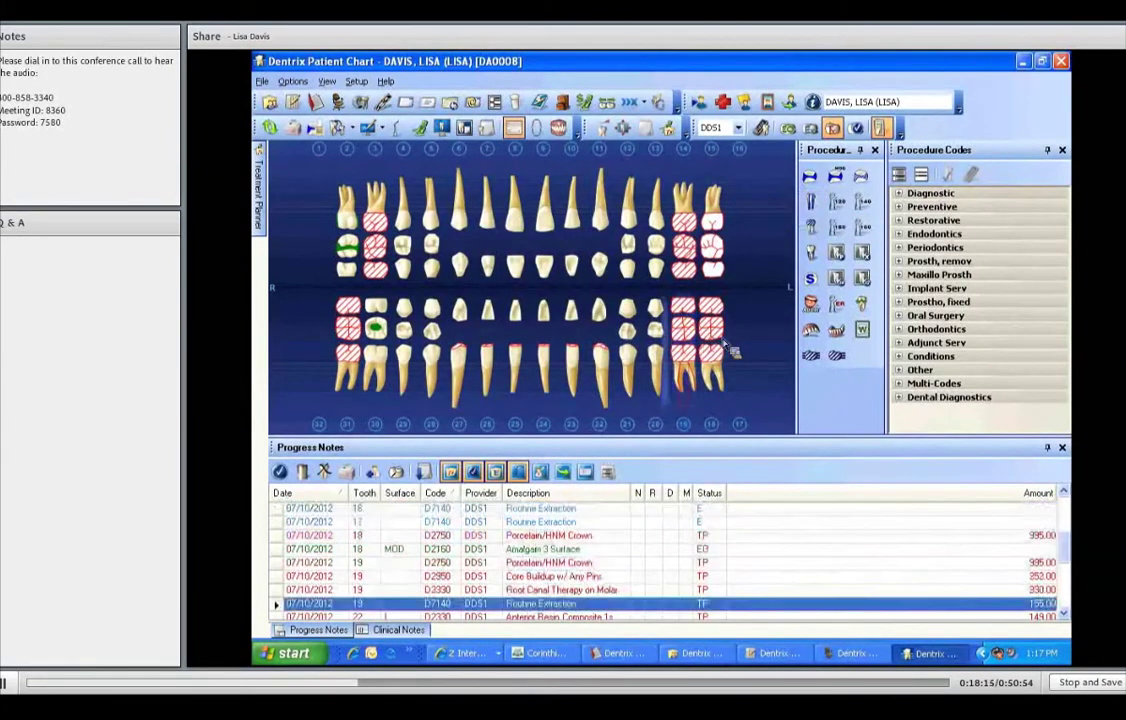
pyautogui.click(838, 356)
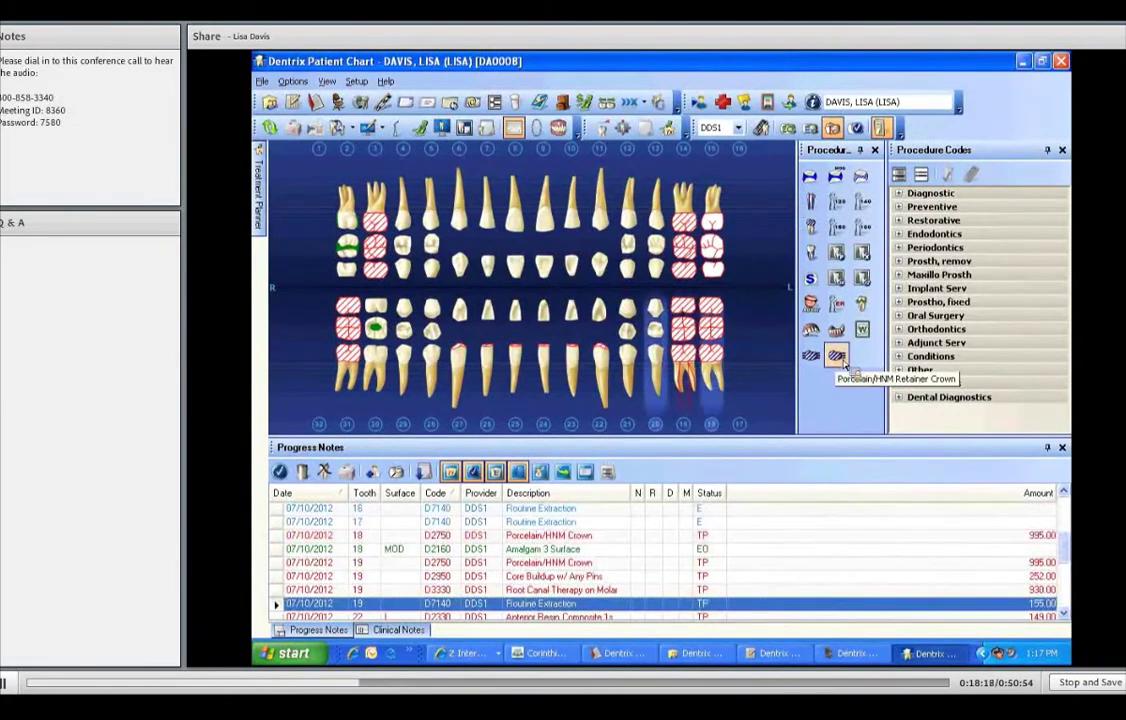
pyautogui.click(686, 345)
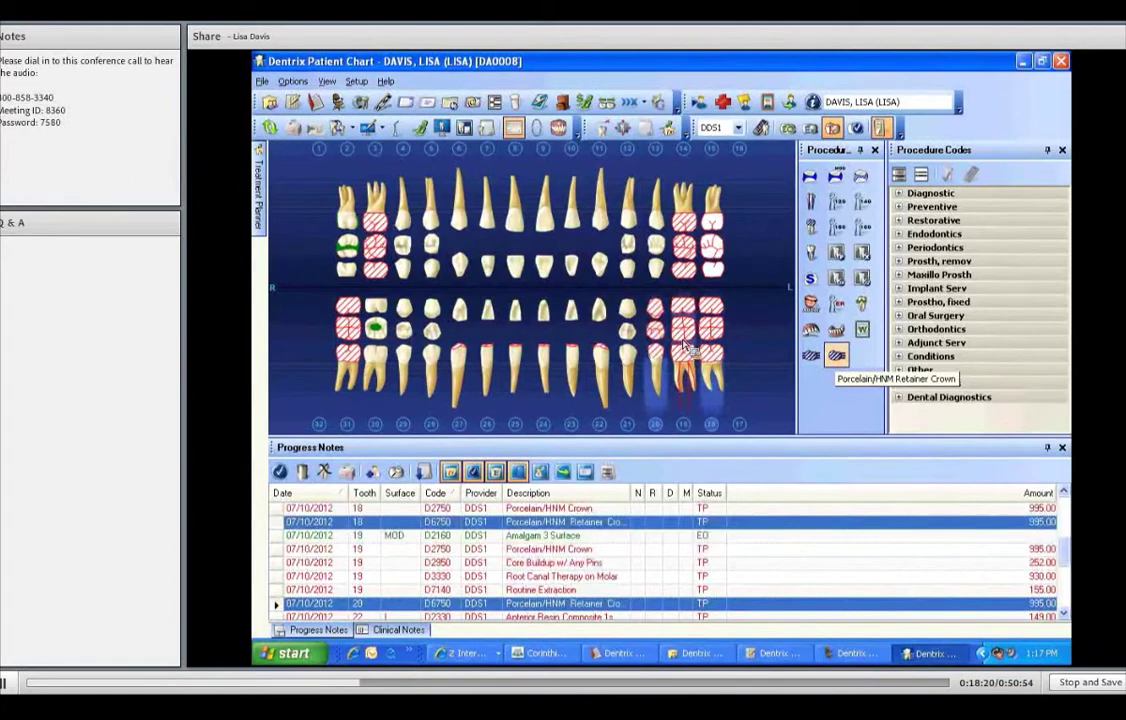
pyautogui.click(811, 357)
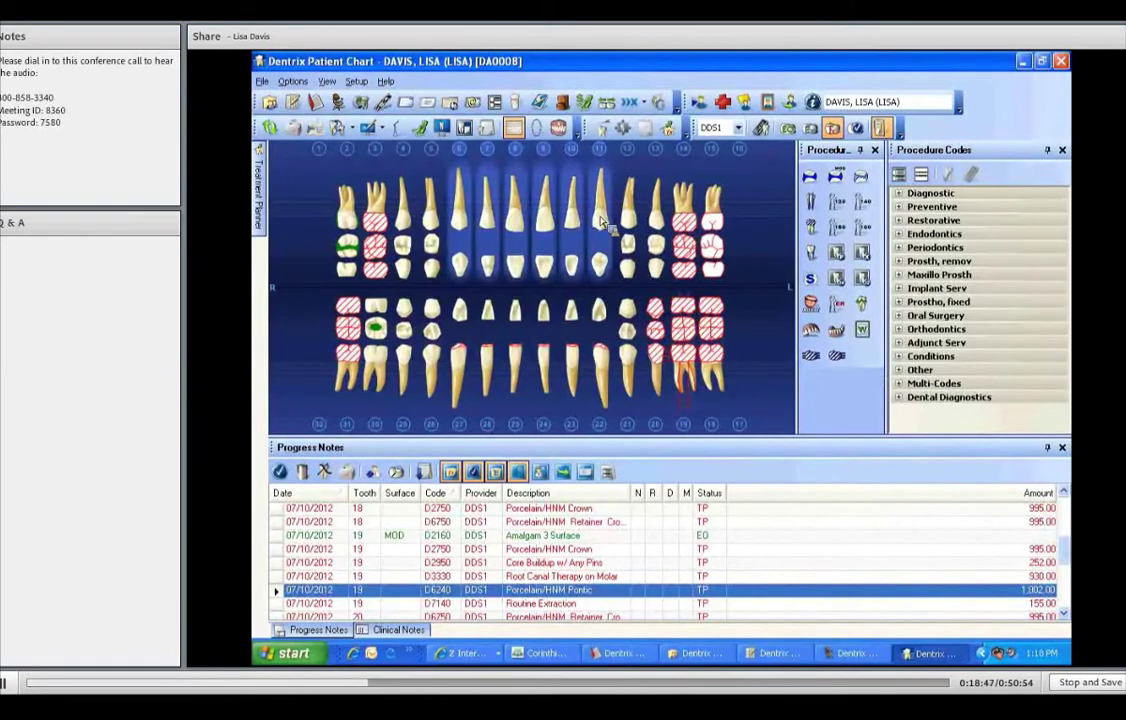
# - Treatment-plan D2740 Full Porcelain/Ceramic Crowns on teeth 6 through 11 by entering the procedure code once for all six
pyautogui.click(884, 131)
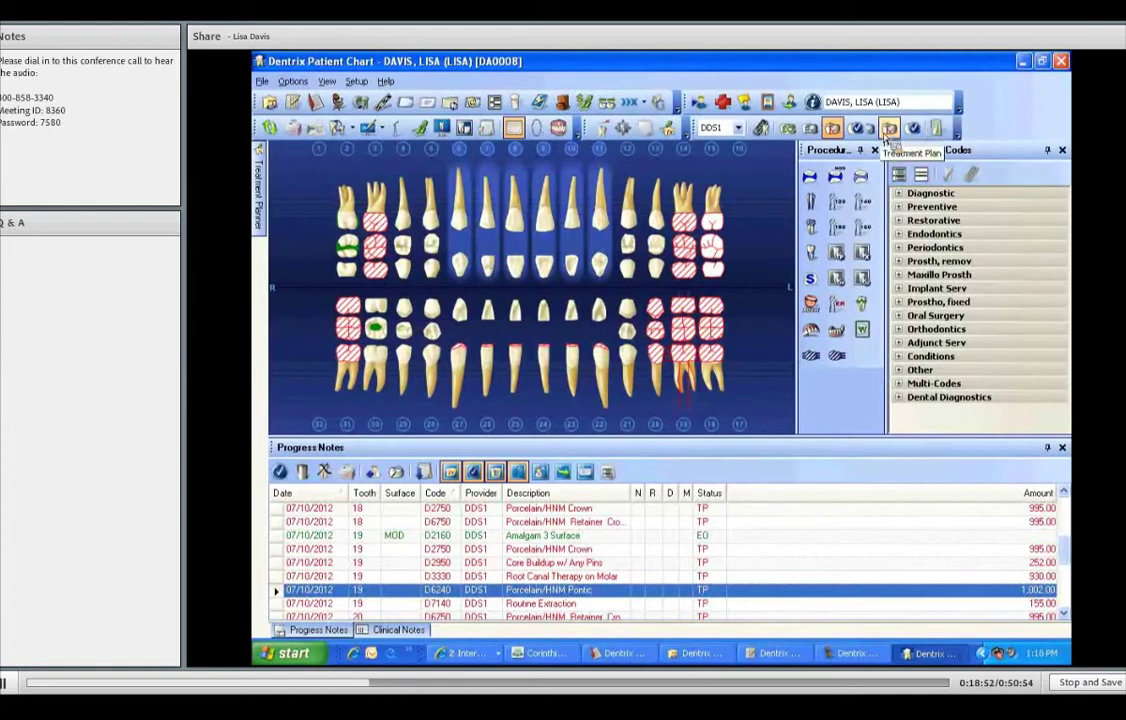
pyautogui.click(787, 131)
pyautogui.write('D2740')
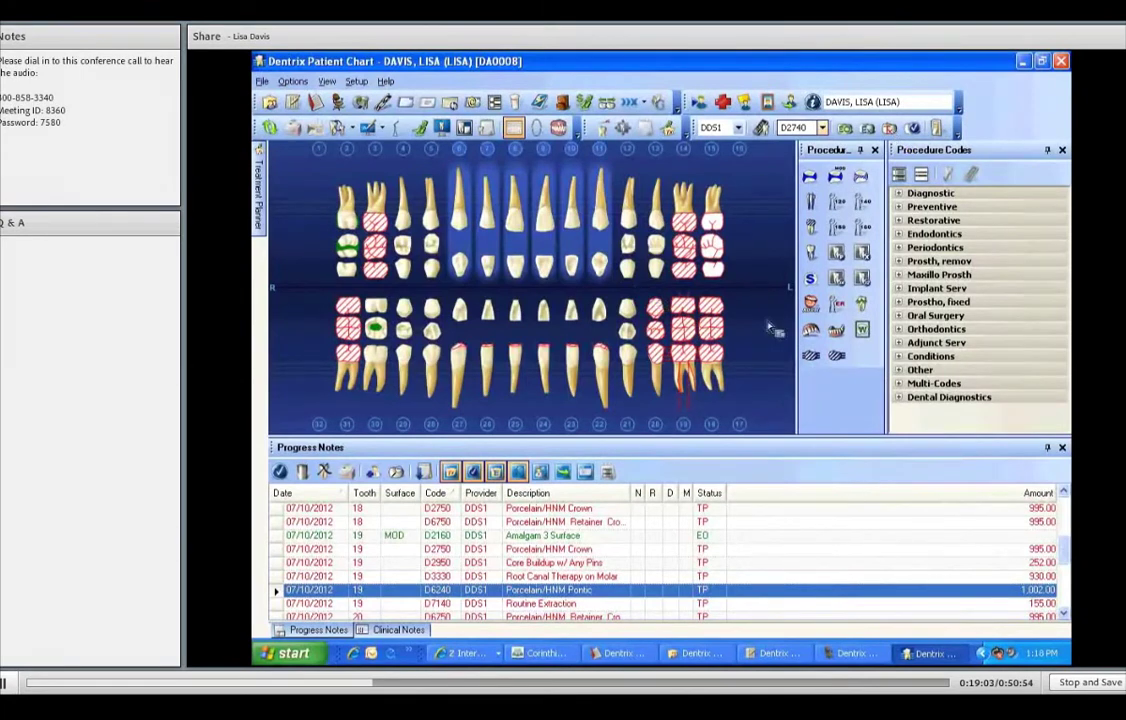
pyautogui.press('Return')
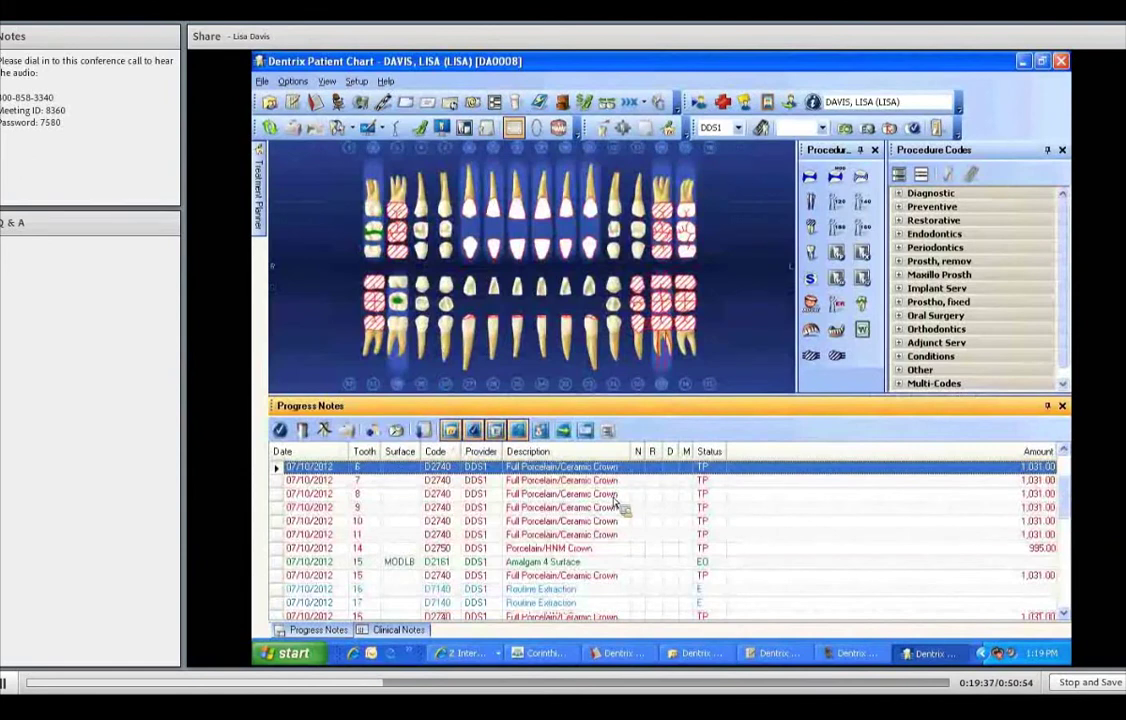
# - Filter the progress notes to include treatment-planned and completed procedures
pyautogui.click(593, 591)
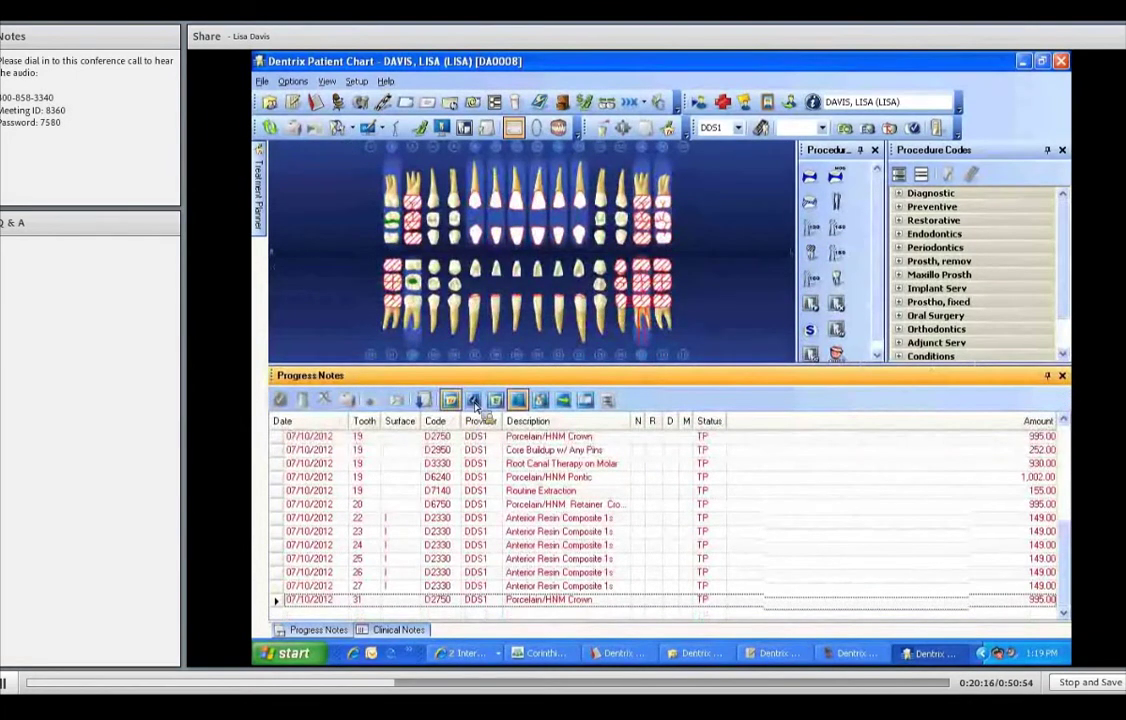
pyautogui.click(474, 400)
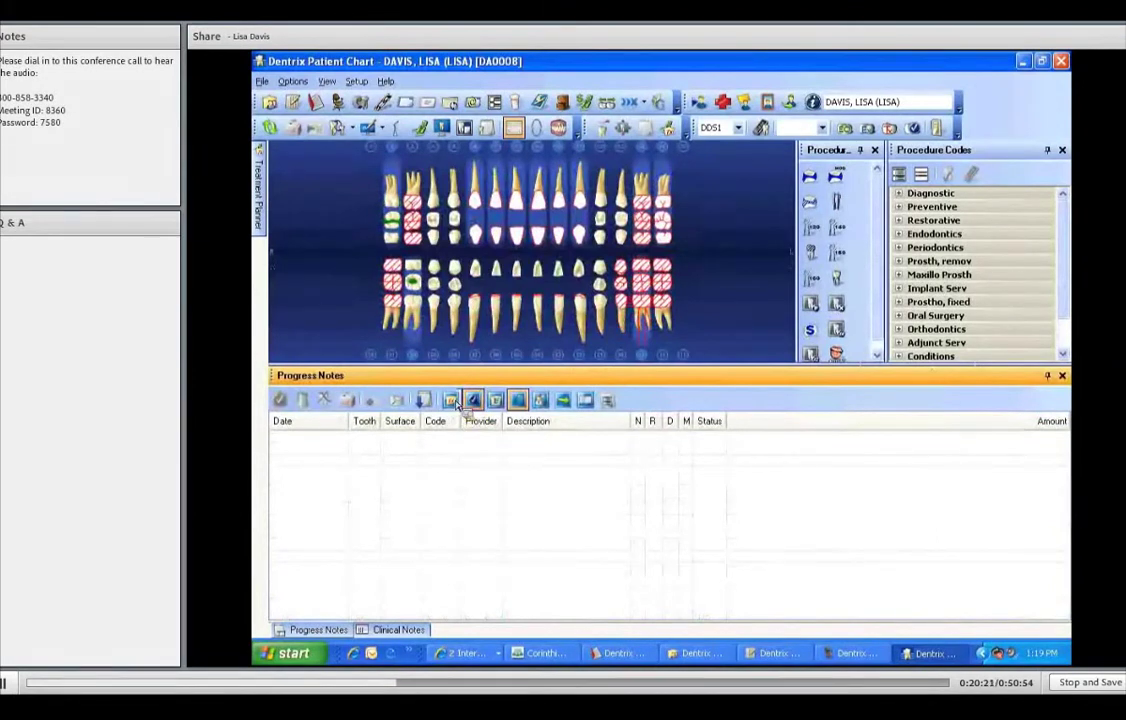
pyautogui.click(451, 400)
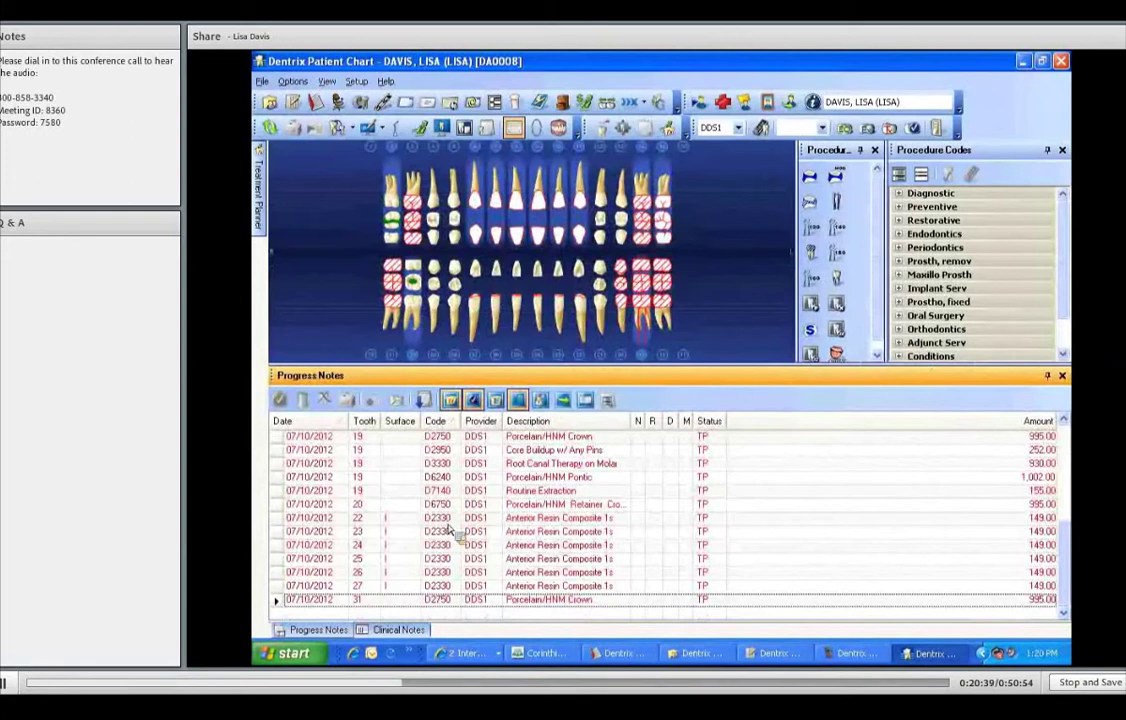
# - Select the treatment-planned D2330 Anterior Resin Composites on teeth 22 through 27 in the progress notes and set them complete
pyautogui.click(449, 521)
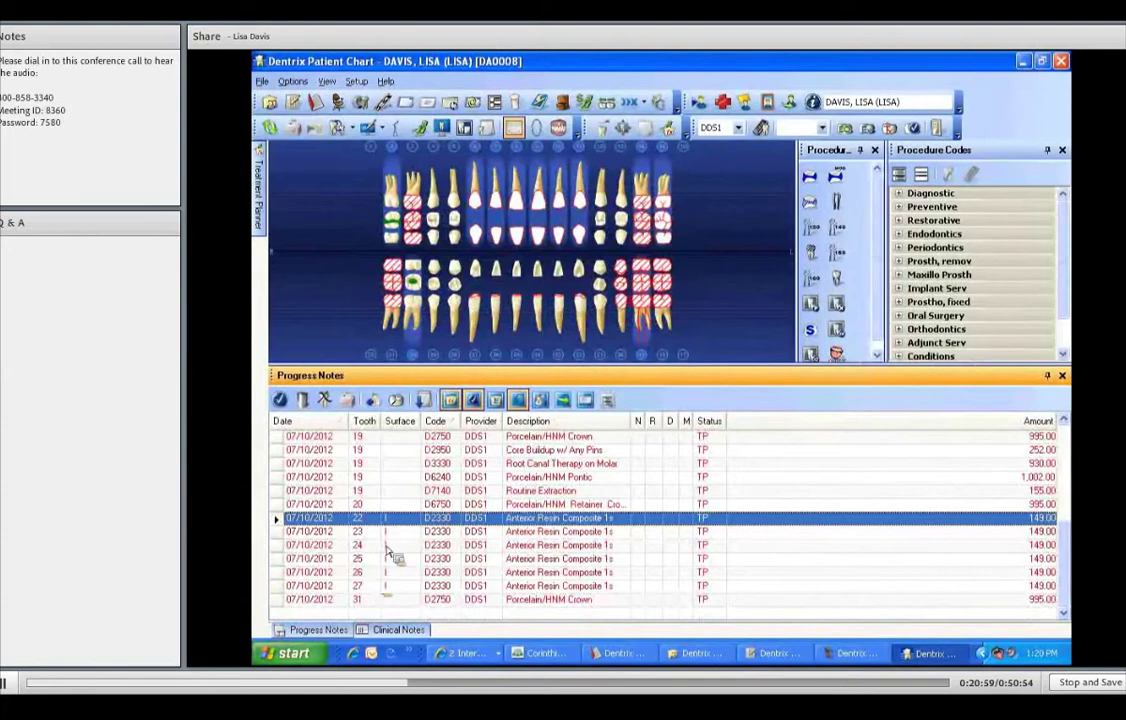
pyautogui.hotkey('shift', 'Down')
pyautogui.hotkey('shift', 'Down')
pyautogui.hotkey('shift', 'Down')
pyautogui.hotkey('shift', 'Down')
pyautogui.hotkey('shift', 'Down')
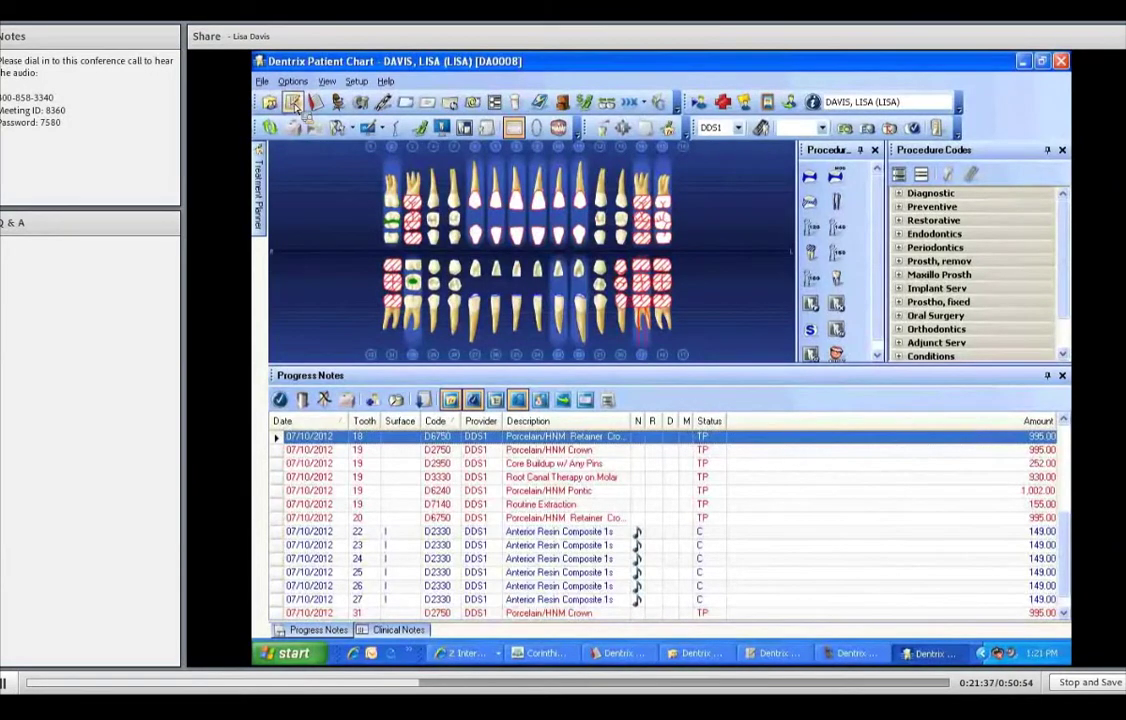
# - Switch to the Ledger to examine the posted composite charges for teeth 22 through 27, and return to the Patient Chart
pyautogui.click(293, 103)
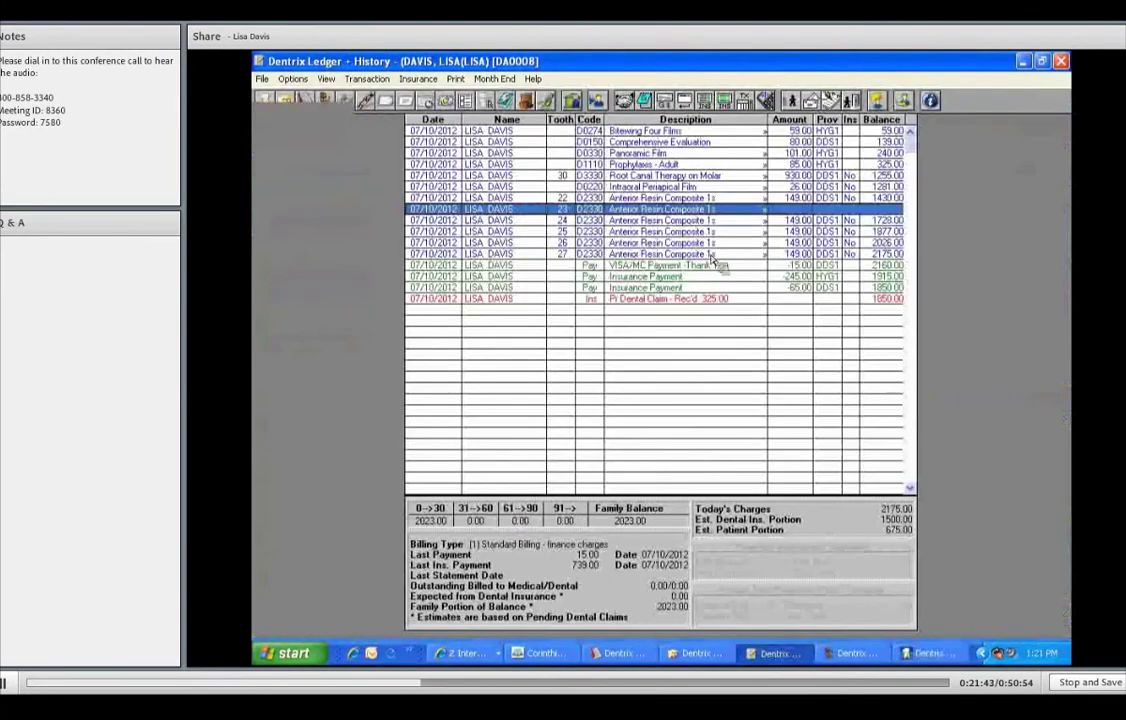
pyautogui.click(713, 256)
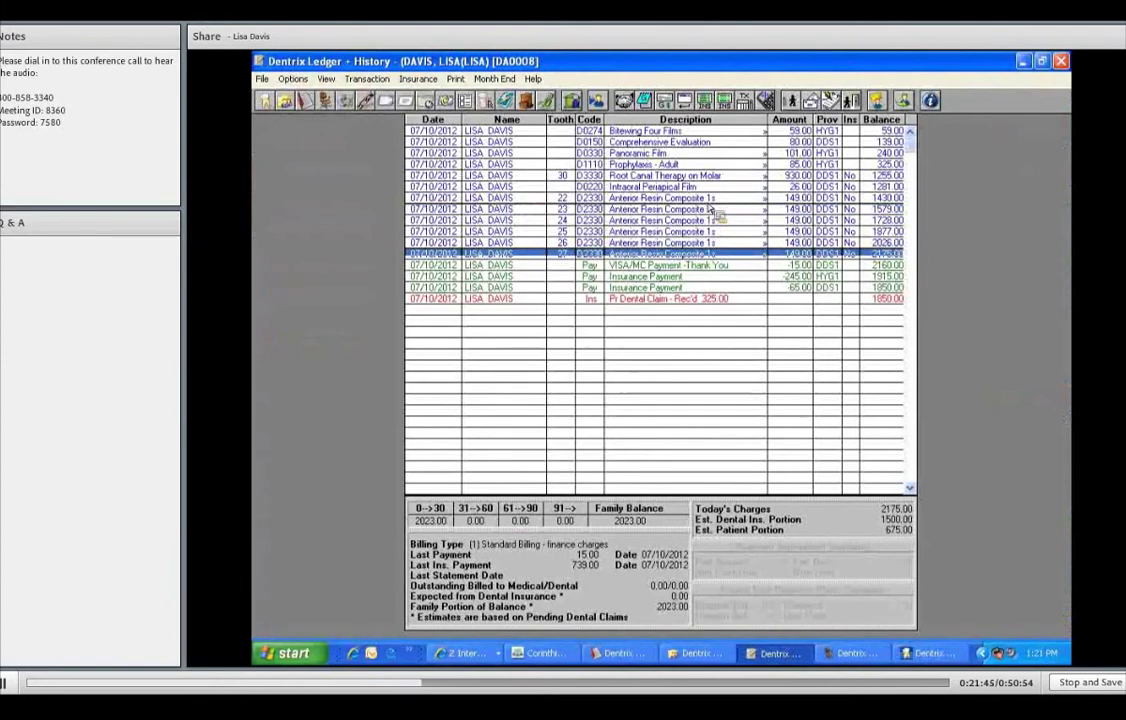
pyautogui.click(630, 198)
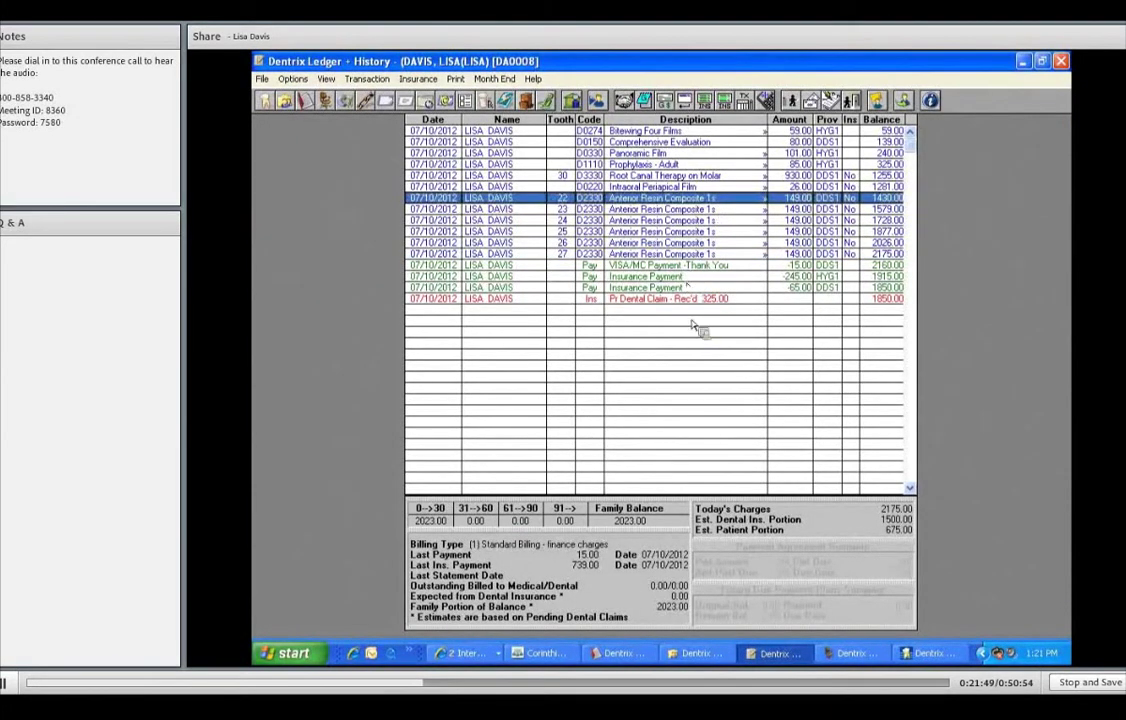
pyautogui.click(916, 655)
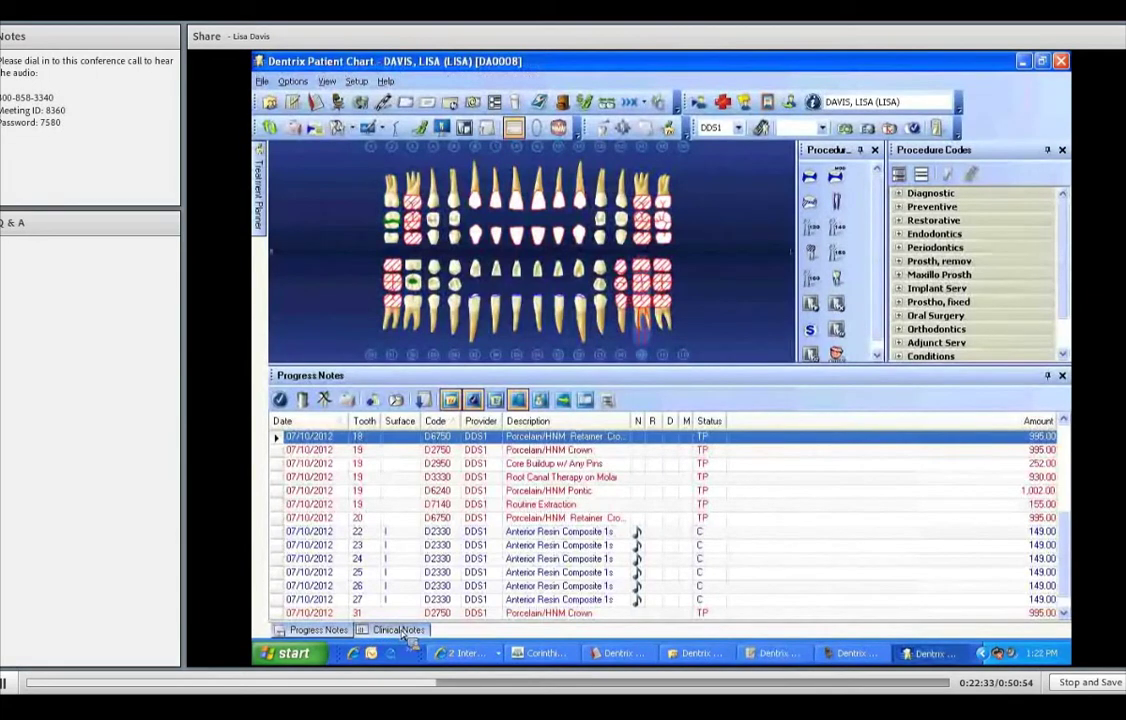
# - Create a new clinical note for the patient and insert the current date and time stamp
pyautogui.click(405, 635)
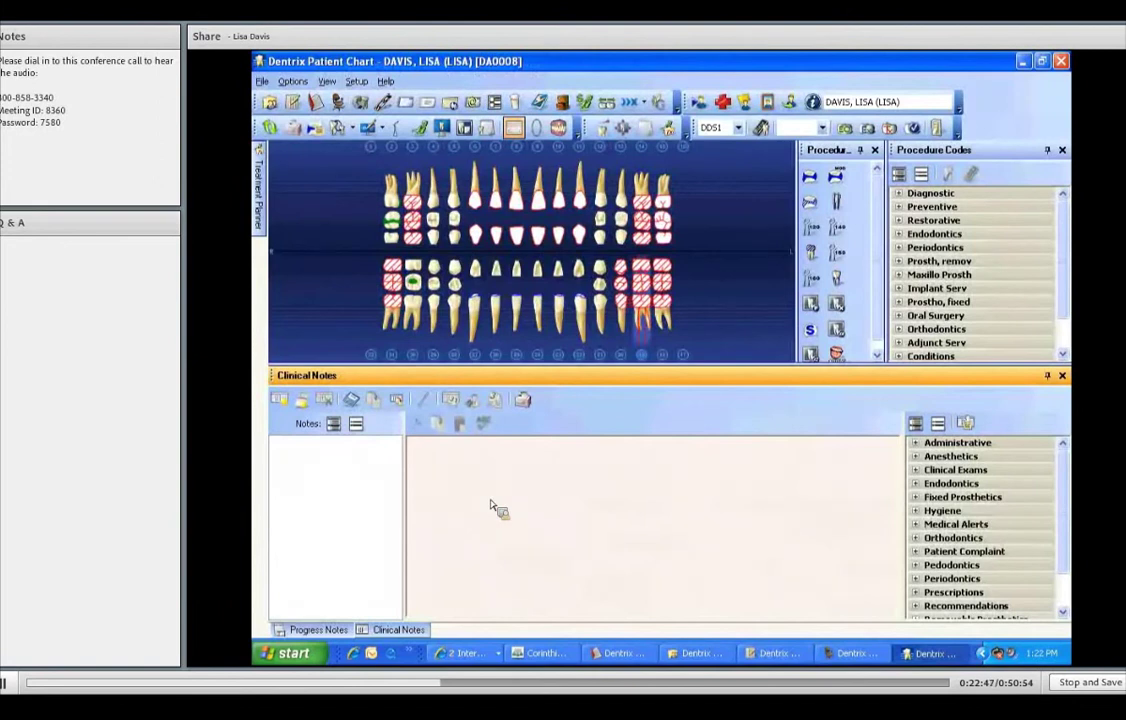
pyautogui.click(491, 506)
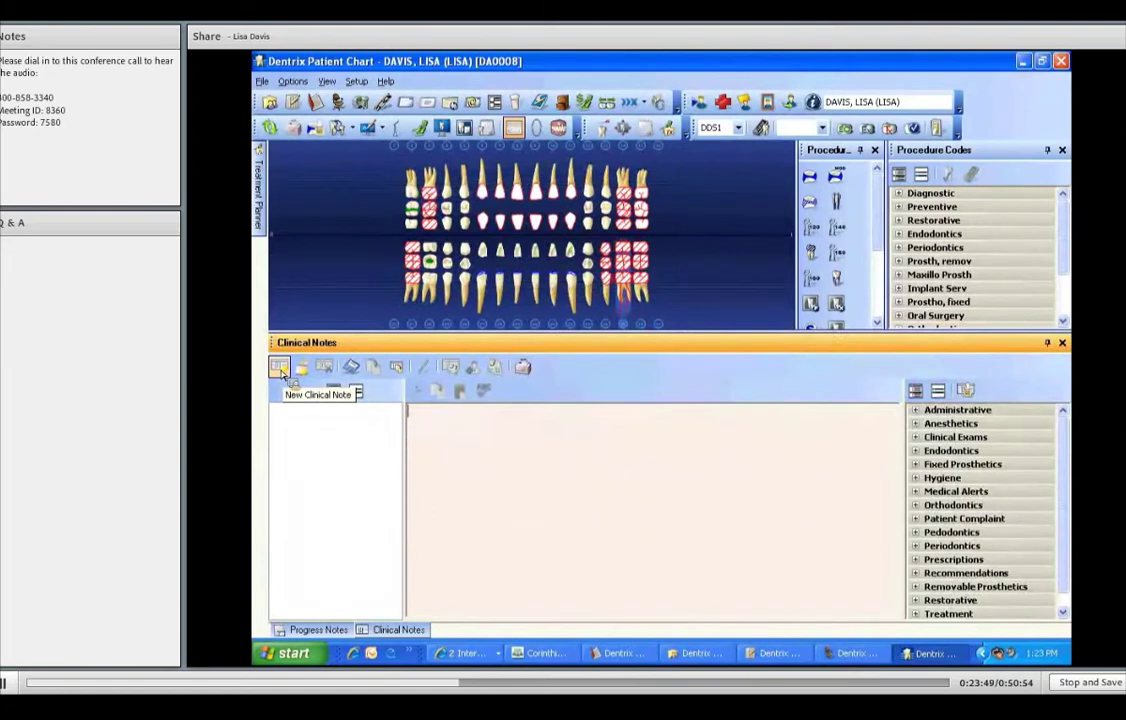
pyautogui.click(281, 369)
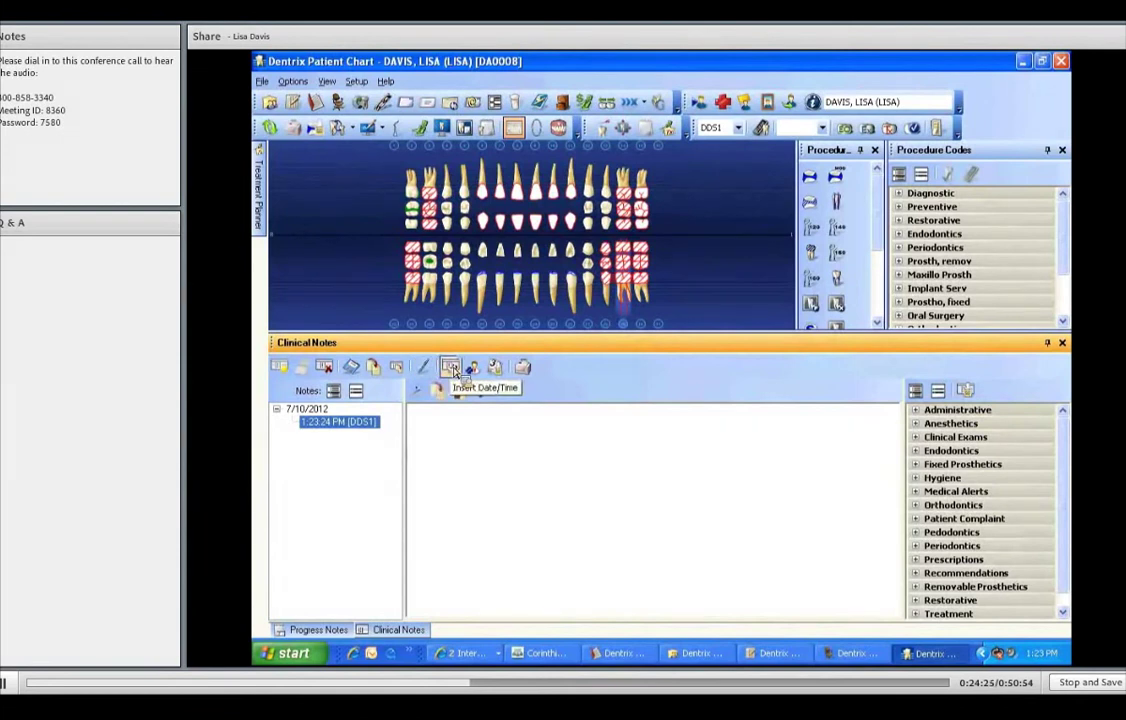
pyautogui.moveTo(455, 370); pyautogui.dragTo(570, 515)
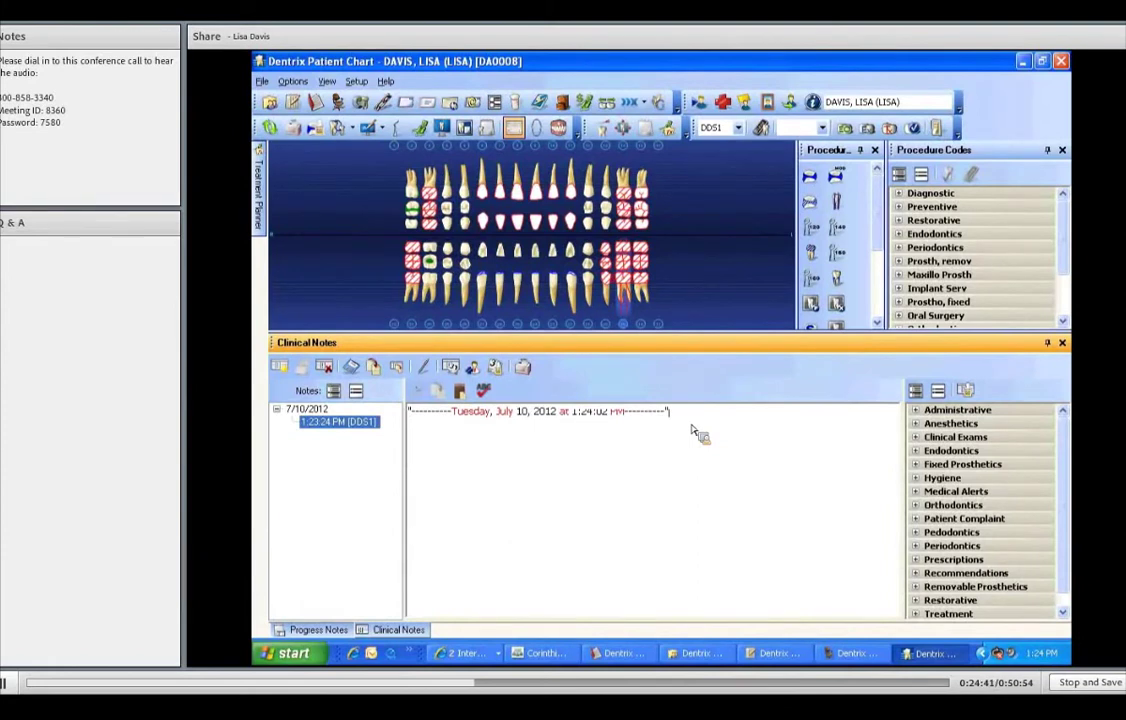
# - Write "RHH: NO CHANGES, DID PREMEDICATE." after the date and time stamp in the clinical note
pyautogui.write('KH')
pyautogui.write('H:')
pyautogui.write(' NO CHANGE')
pyautogui.write('S,')
pyautogui.write(' DID PREM')
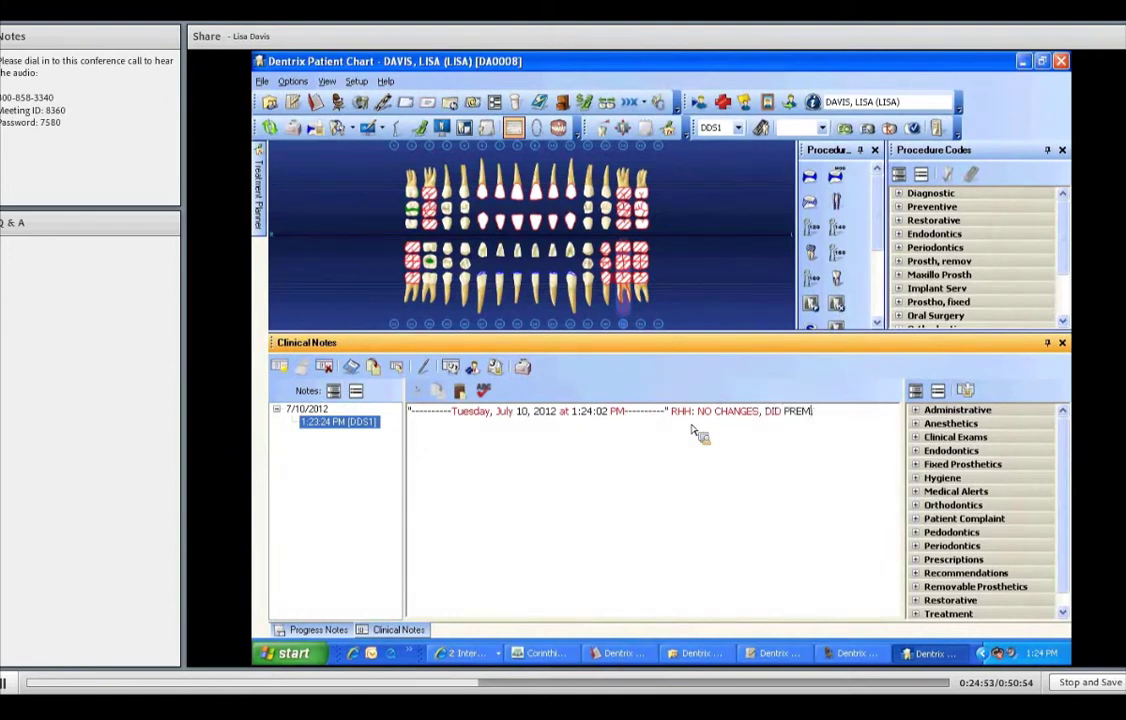
pyautogui.write('EDICATE.')
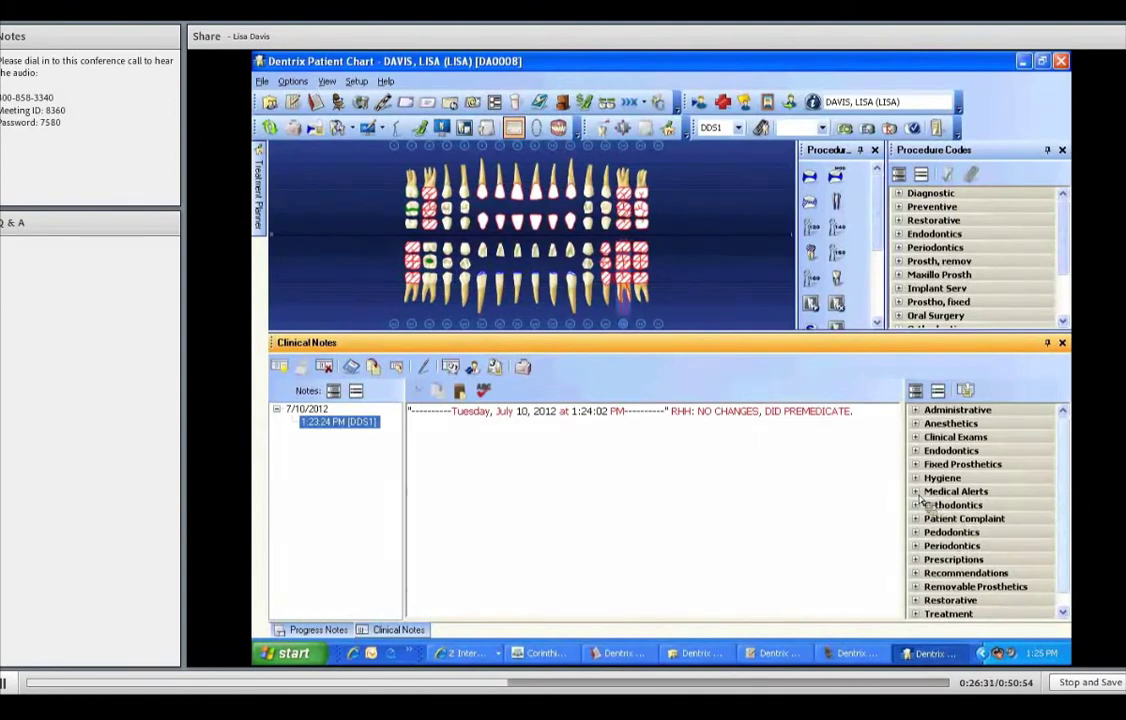
# - Add the Health History Updated template from the Medical Alerts category below the first line of the clinical note
pyautogui.click(916, 492)
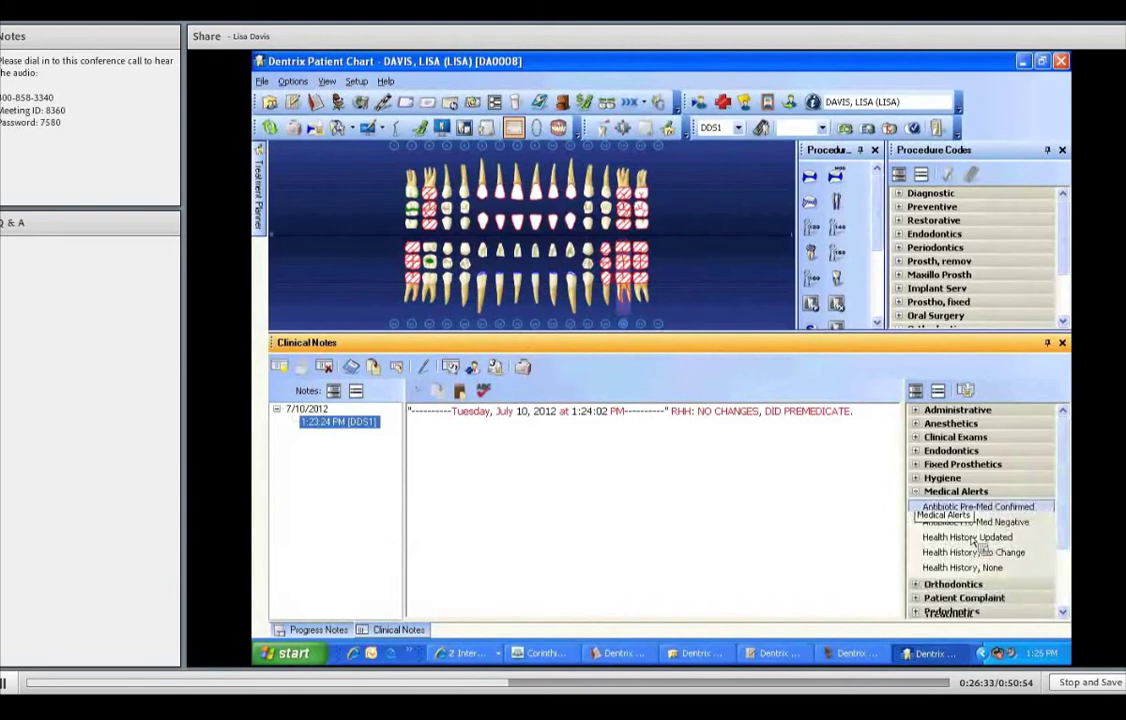
pyautogui.moveTo(972, 565)
pyautogui.mouseDown()
pyautogui.moveTo(988, 565)
pyautogui.moveTo(978, 546)
pyautogui.mouseUp()
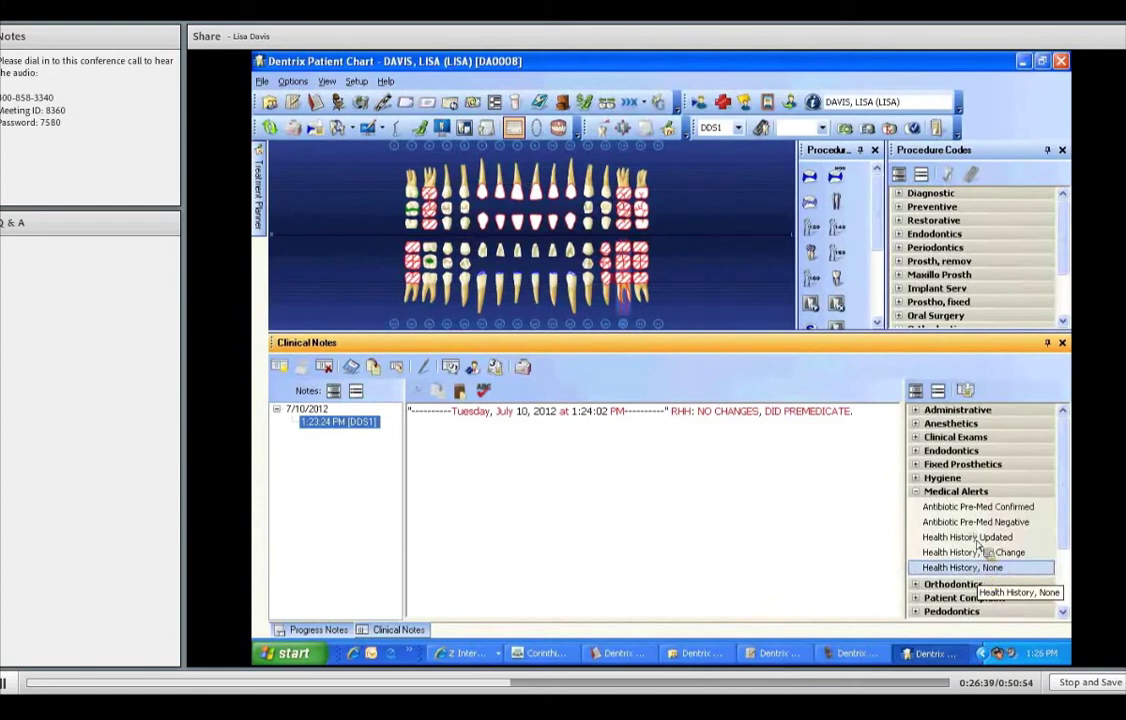
pyautogui.moveTo(967, 538)
pyautogui.mouseDown()
pyautogui.moveTo(854, 535)
pyautogui.moveTo(770, 480)
pyautogui.moveTo(782, 467)
pyautogui.moveTo(450, 452)
pyautogui.mouseUp()
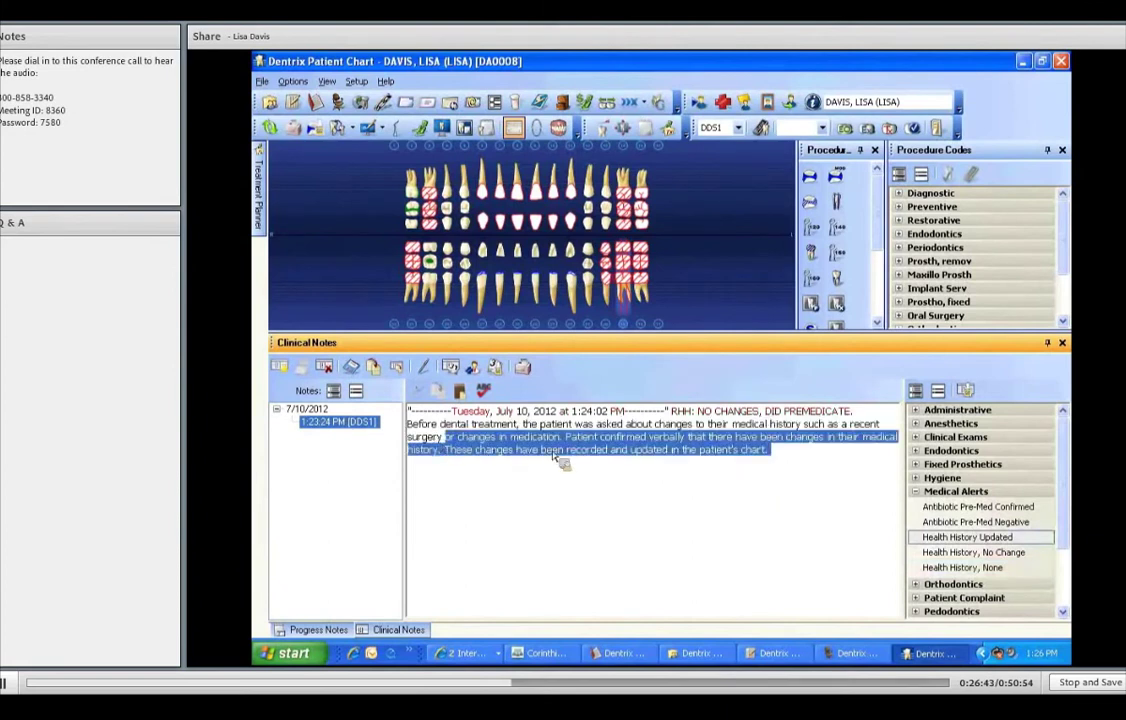
pyautogui.click(787, 462)
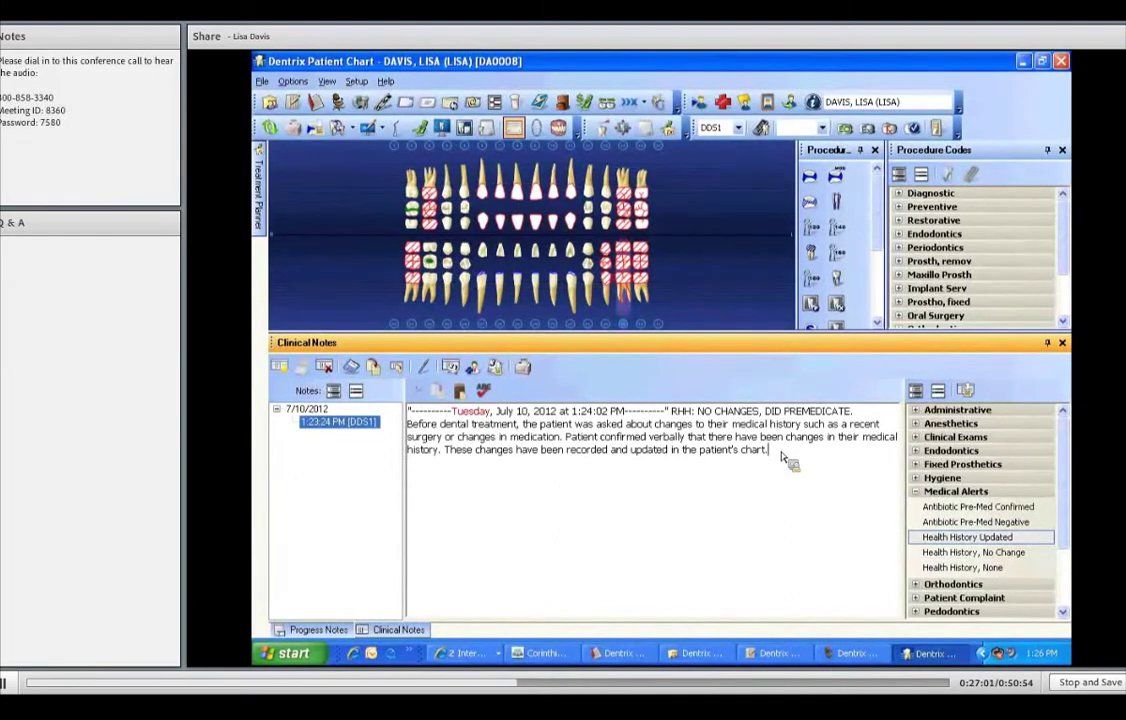
# - Append "NO LONGER NEEDS TO PREMEDICATE" to the end of the health history paragraph in the clinical note
pyautogui.write('NO LONGER NEEDS TO PREMEDICATE.')
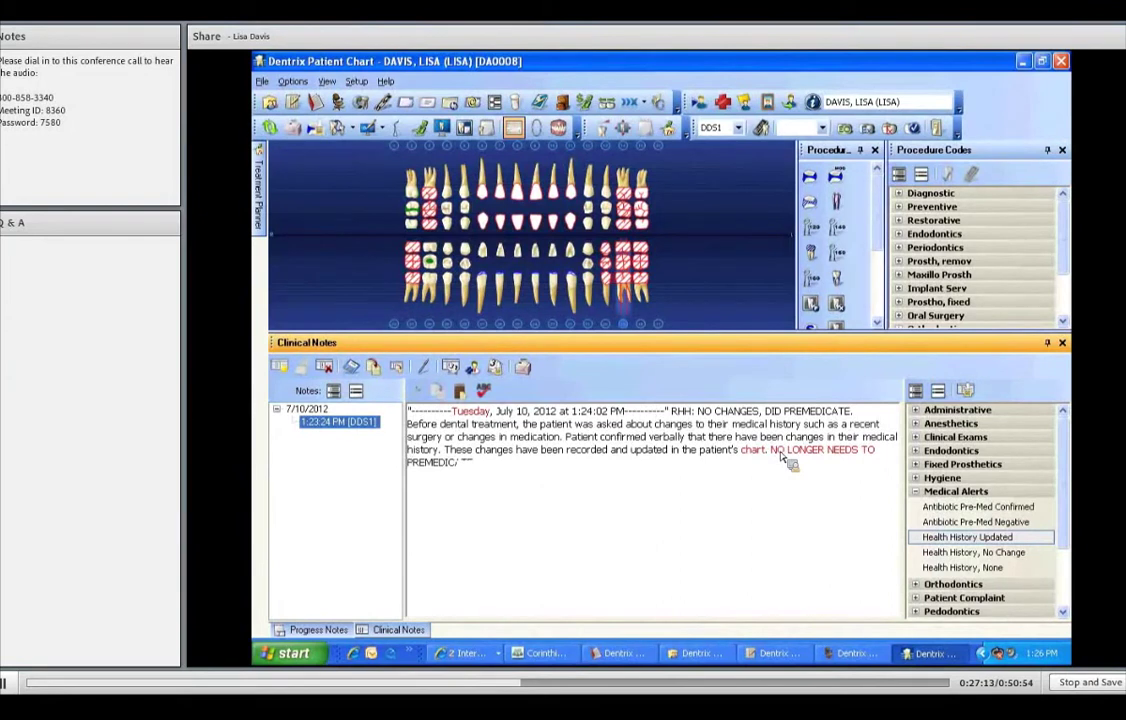
pyautogui.press('Return')
# - Add the Crown Cemented template from the Restorative category to the note, for a resin with high noble metal crown on tooth 14
pyautogui.scroll(-3, 1080, 555)
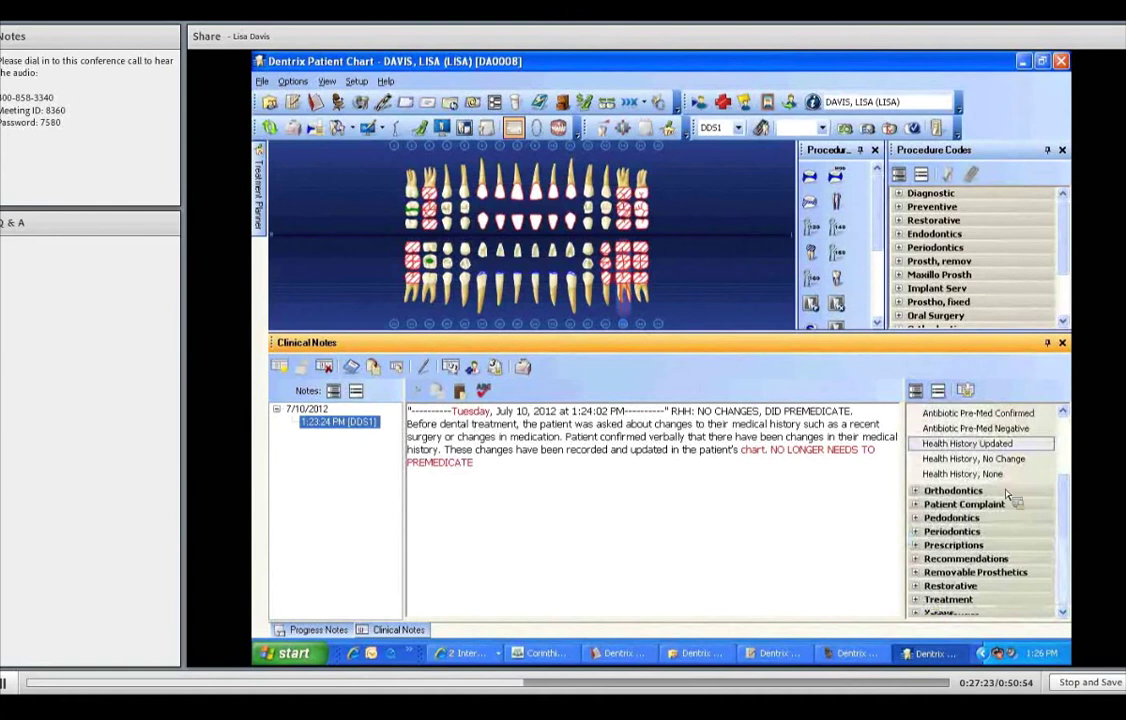
pyautogui.scroll(-3, 1060, 575)
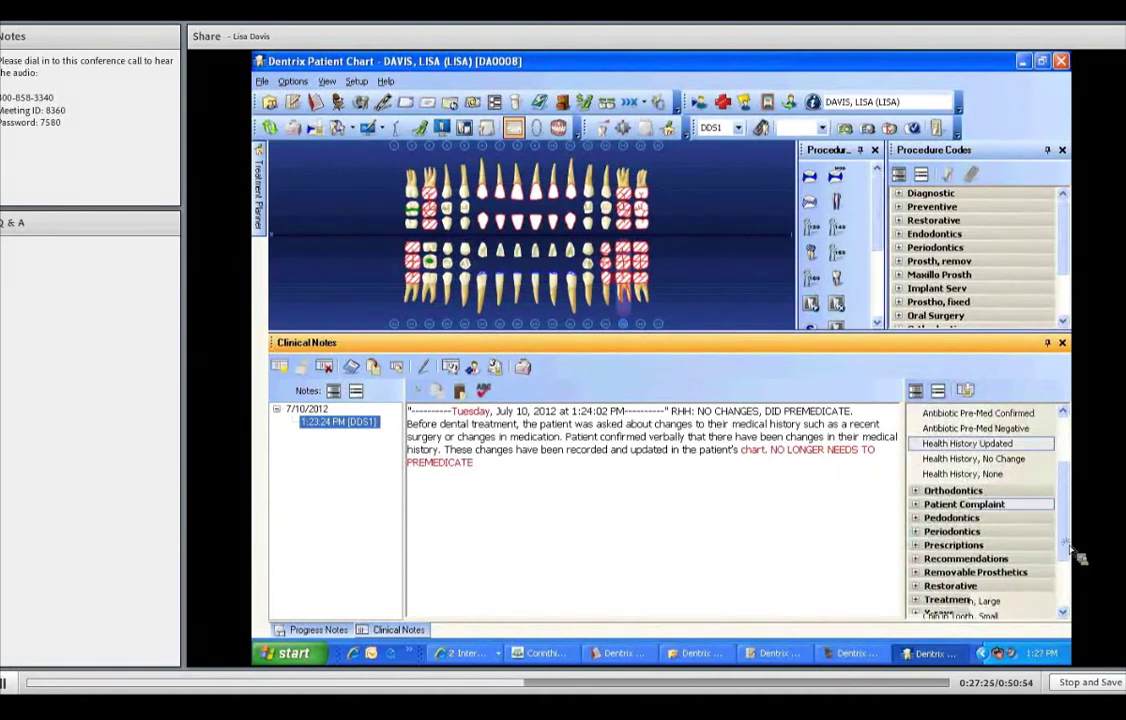
pyautogui.scroll(-3, 1076, 585)
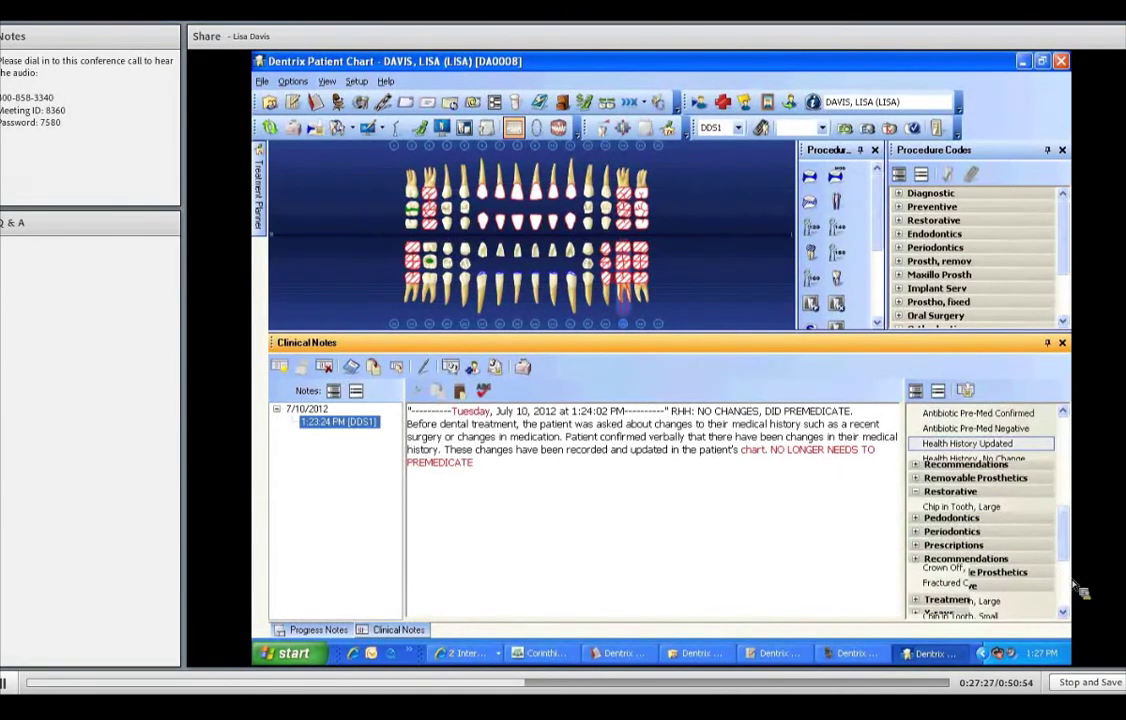
pyautogui.click(955, 539)
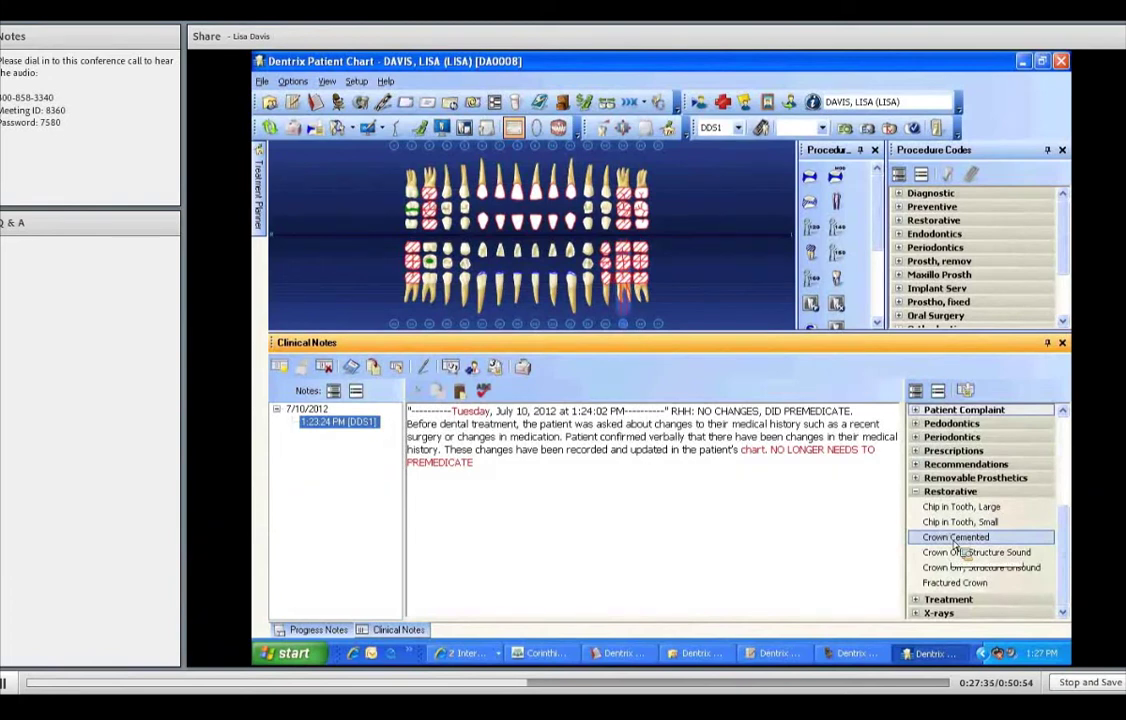
pyautogui.doubleClick(956, 540)
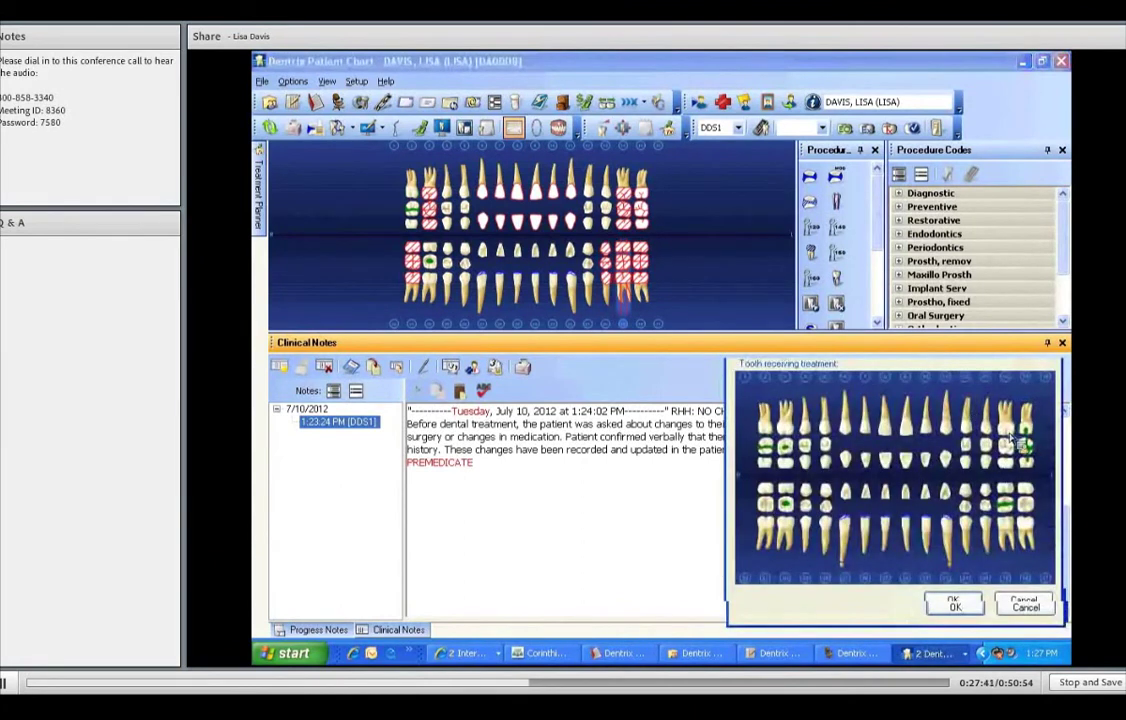
pyautogui.click(963, 598)
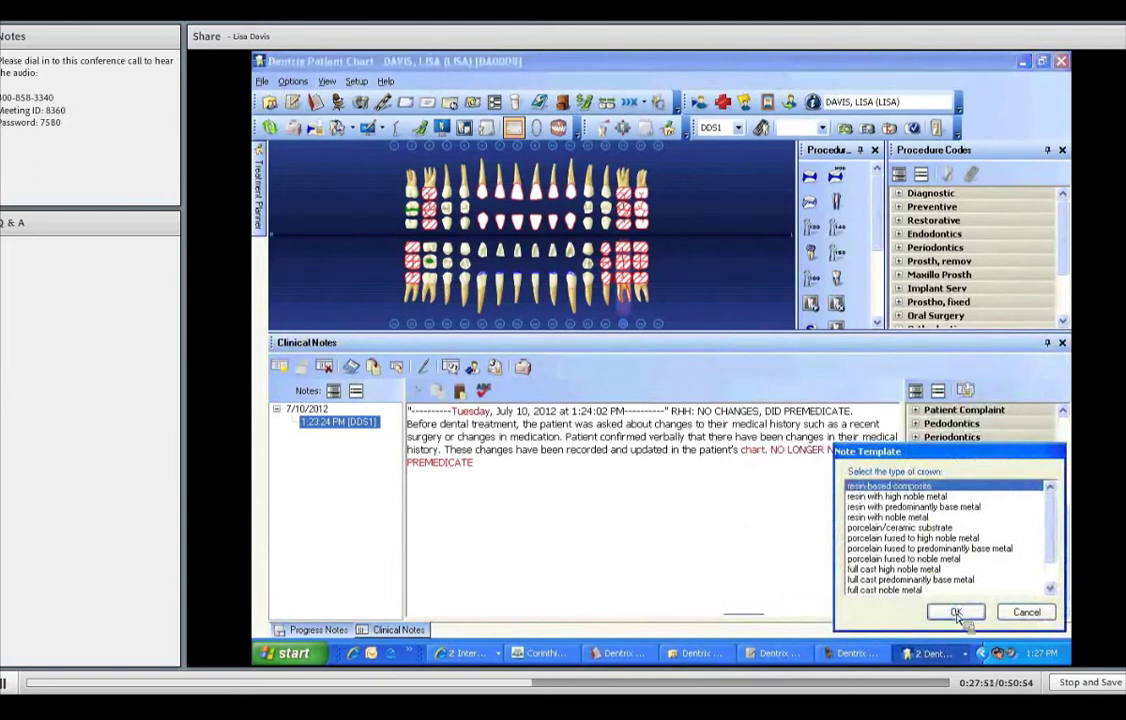
pyautogui.click(955, 613)
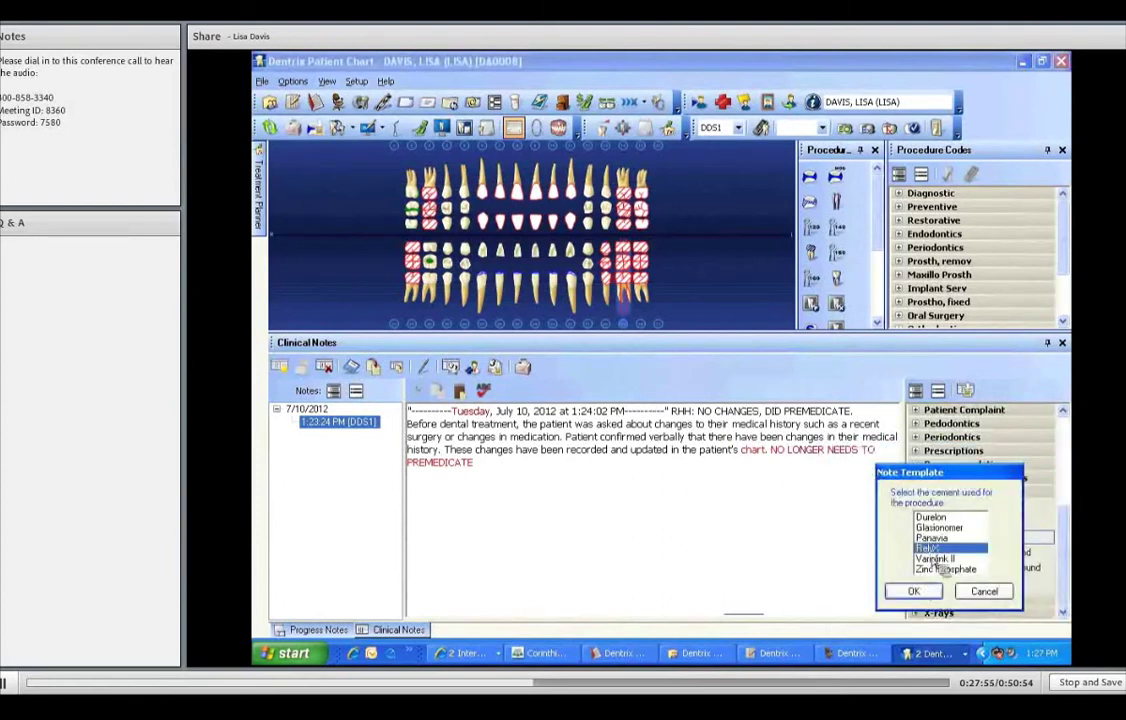
# - Complete the crown template prompts with RelyX cement, 34% phosphoric acid etchant, Fuji Bond and verbal post-op instructions
pyautogui.doubleClick(932, 548)
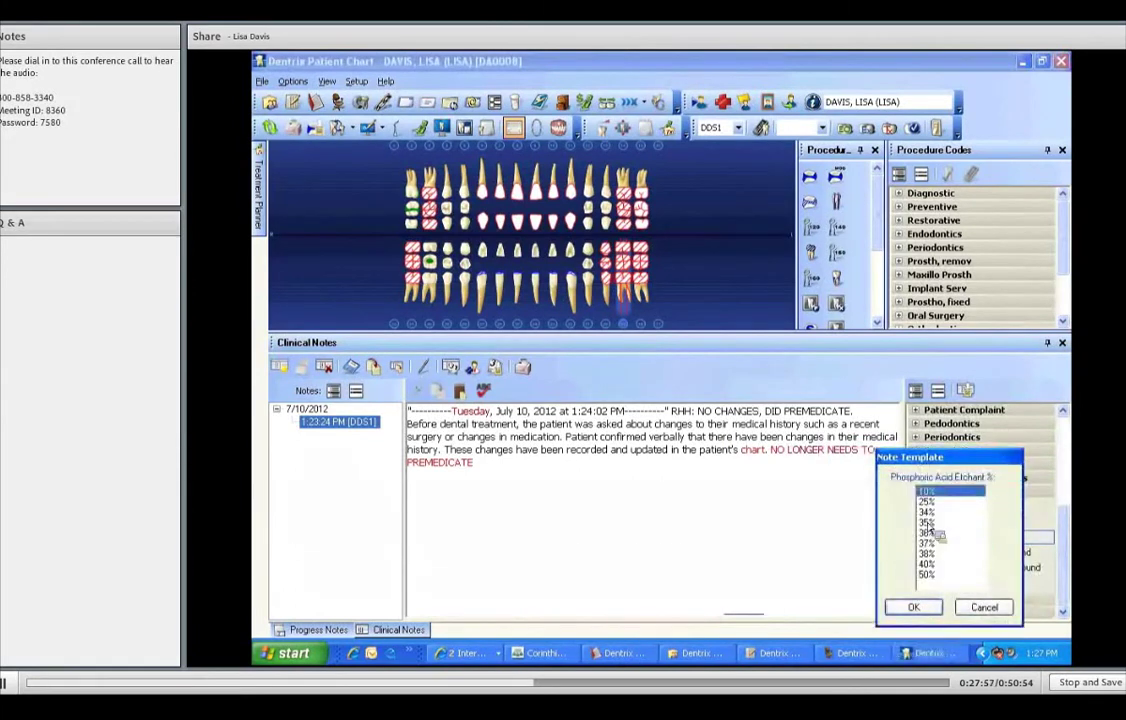
pyautogui.click(927, 512)
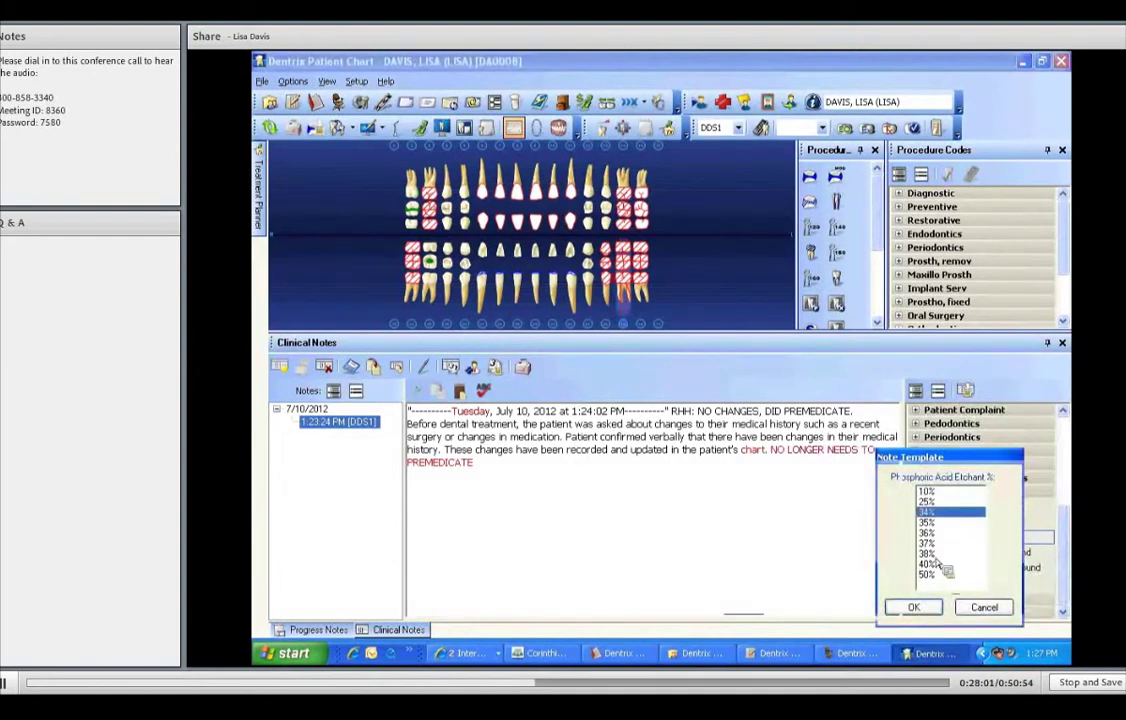
pyautogui.doubleClick(935, 565)
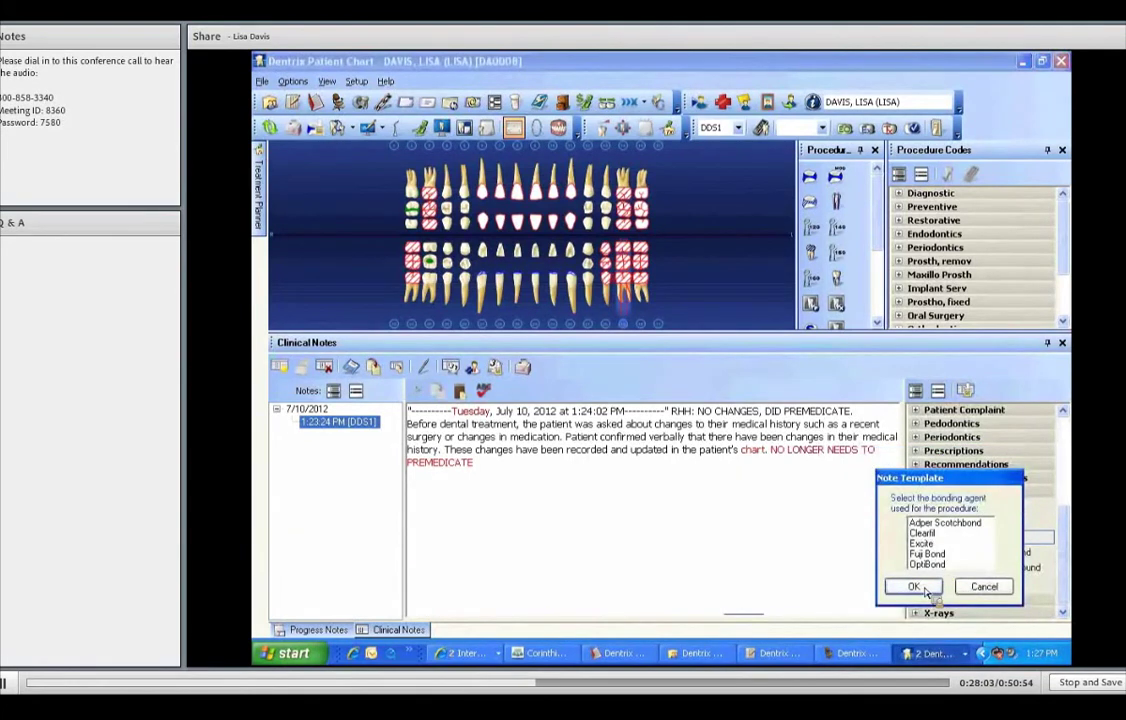
pyautogui.click(927, 553)
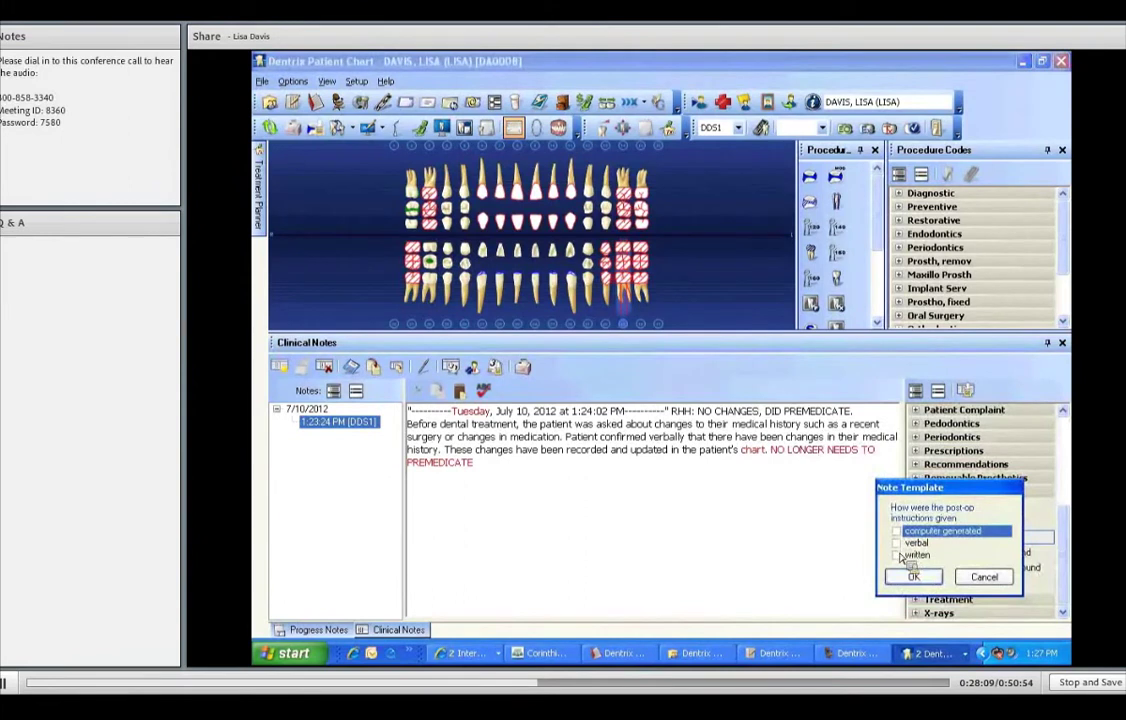
pyautogui.click(915, 542)
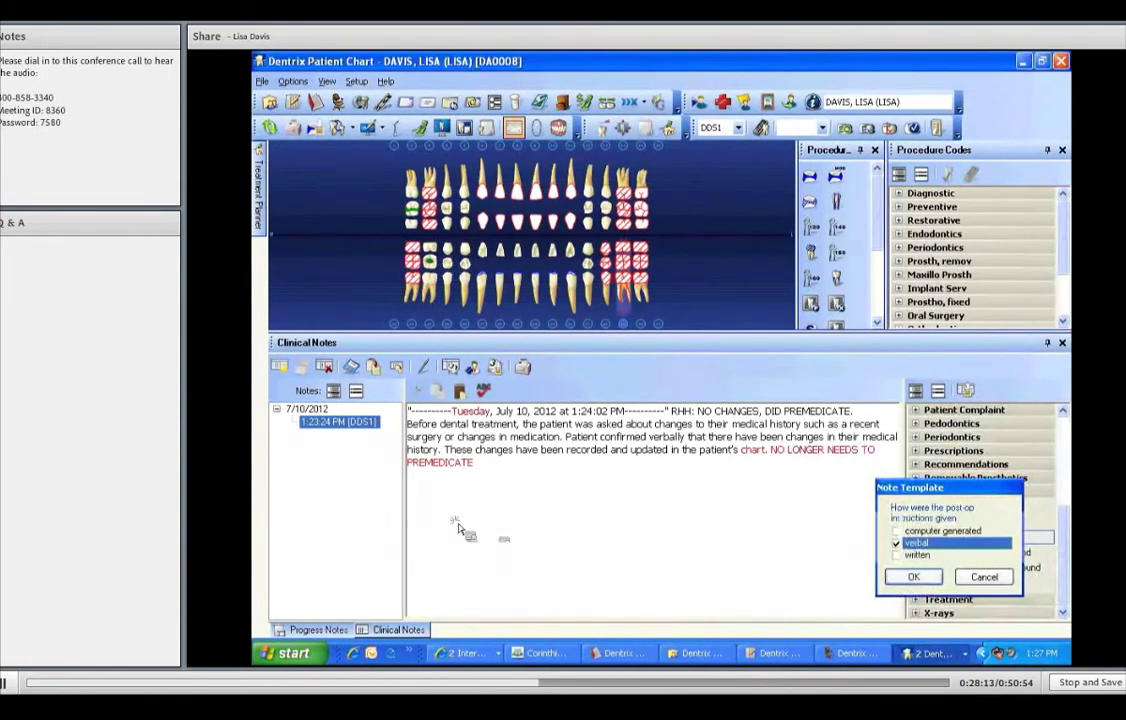
pyautogui.press('Return')
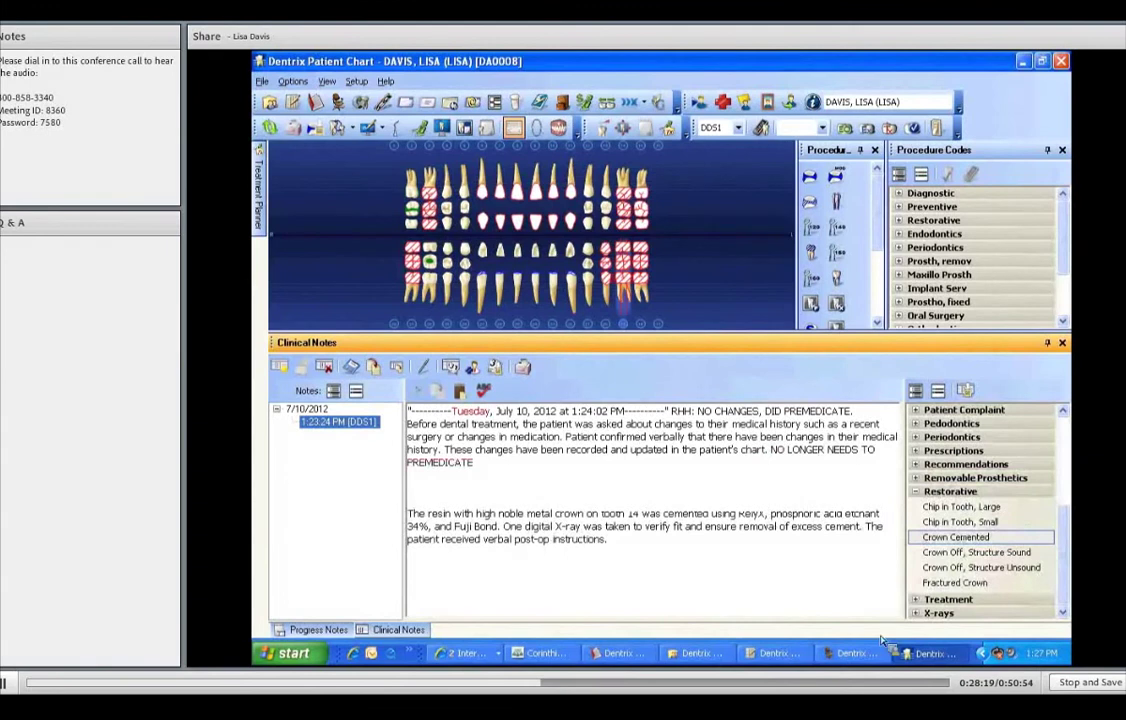
# - Start a new clinical note template in the Hygiene category, named with the author's first name followed by PROPHY
pyautogui.click(1066, 513)
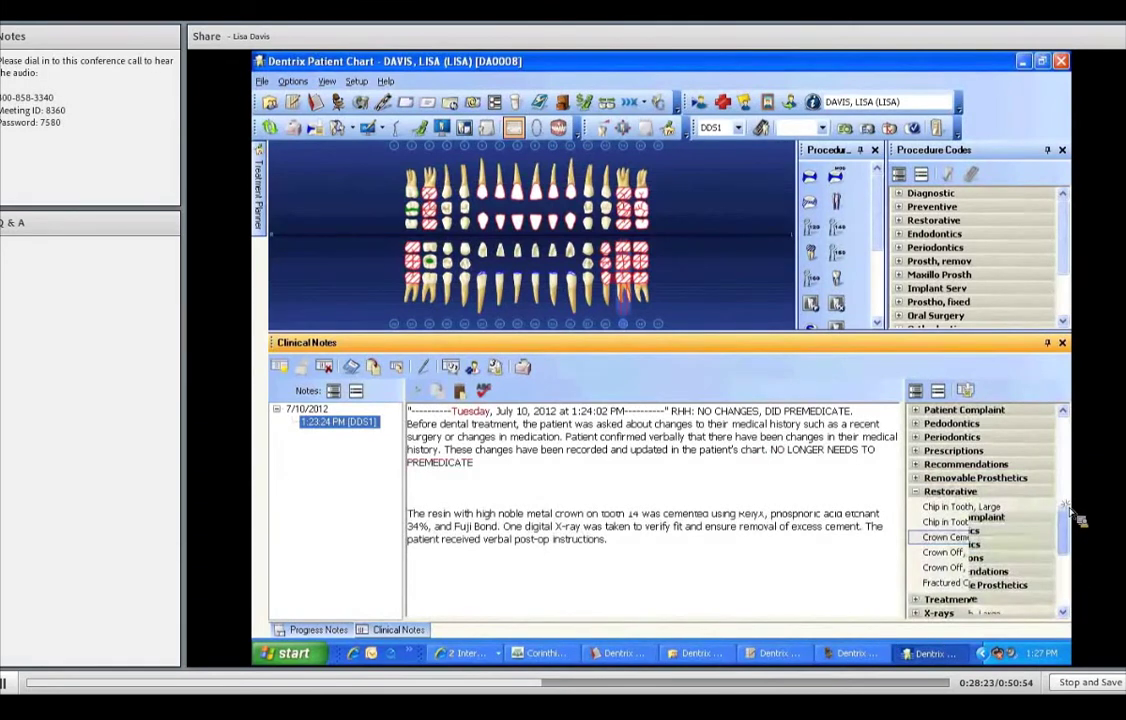
pyautogui.moveTo(1067, 506); pyautogui.dragTo(1067, 476)
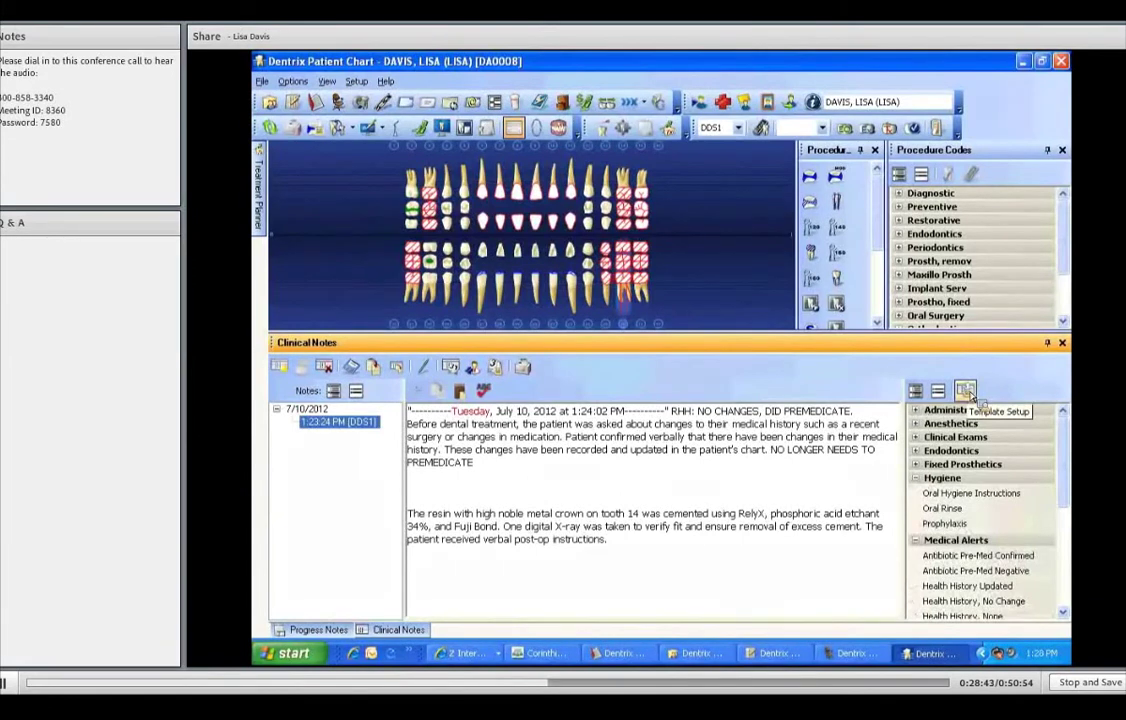
pyautogui.click(966, 390)
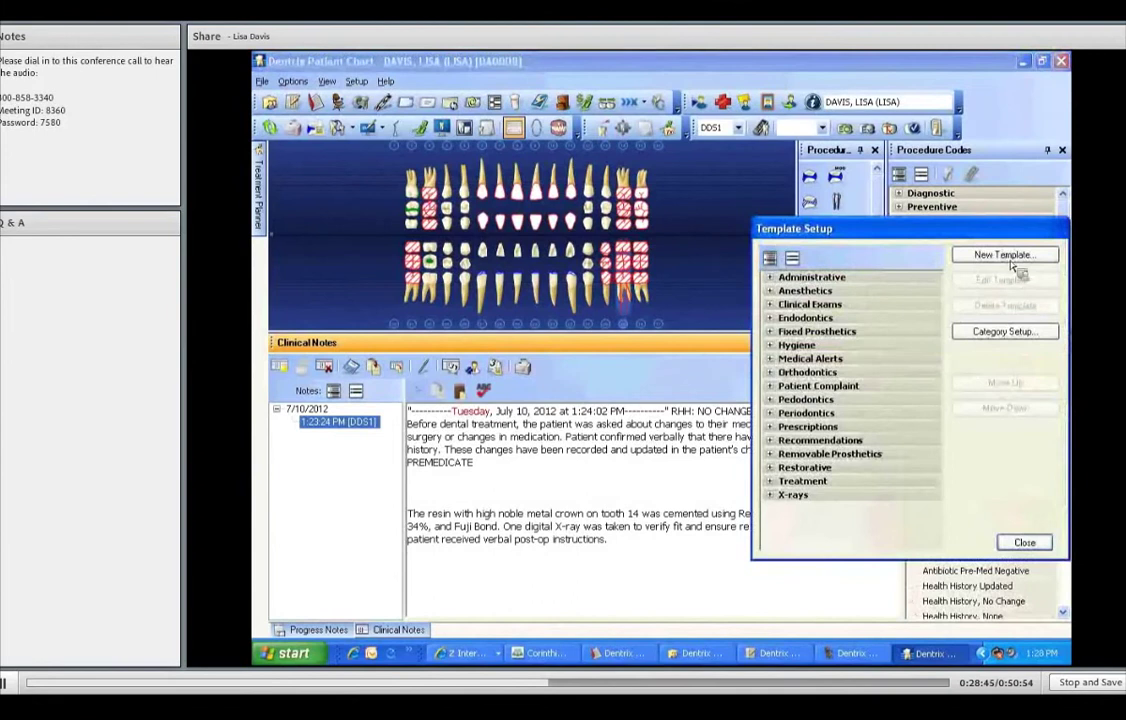
pyautogui.click(1005, 255)
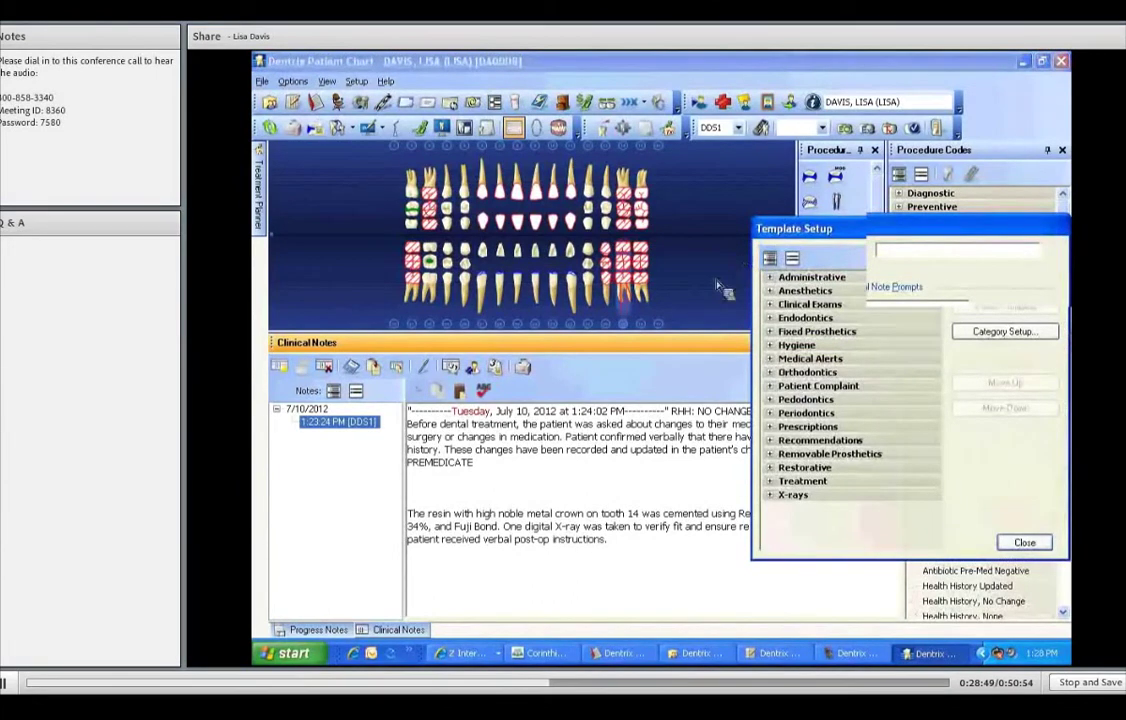
pyautogui.click(640, 252)
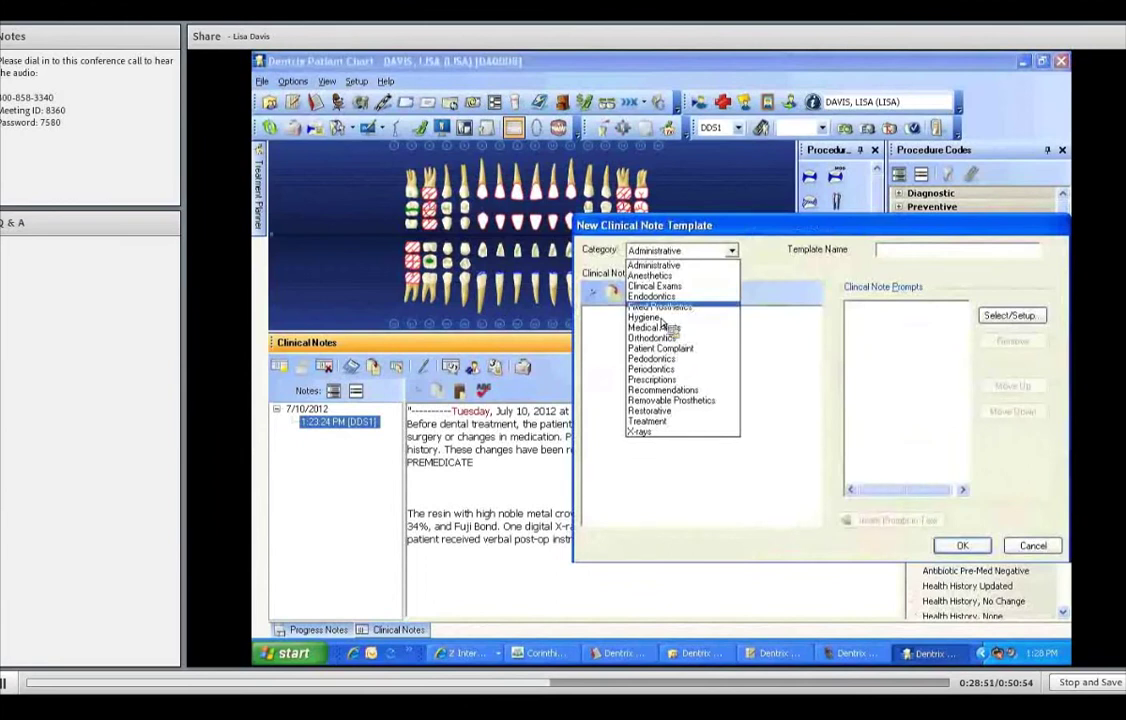
pyautogui.click(899, 256)
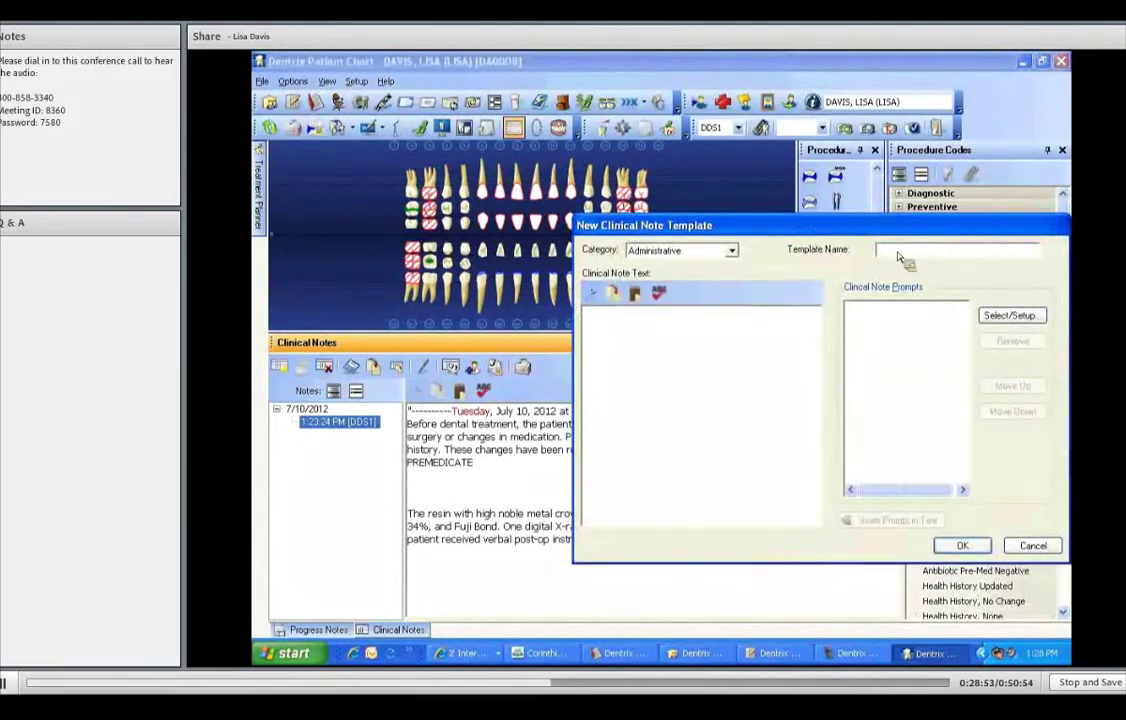
pyautogui.write('LISA PROPHY')
# - Save the template with the text "SAW PAT TODAY, LIGHT SCALE, PROPHY PASTE," and add it at the end of the clinical note
pyautogui.click(619, 358)
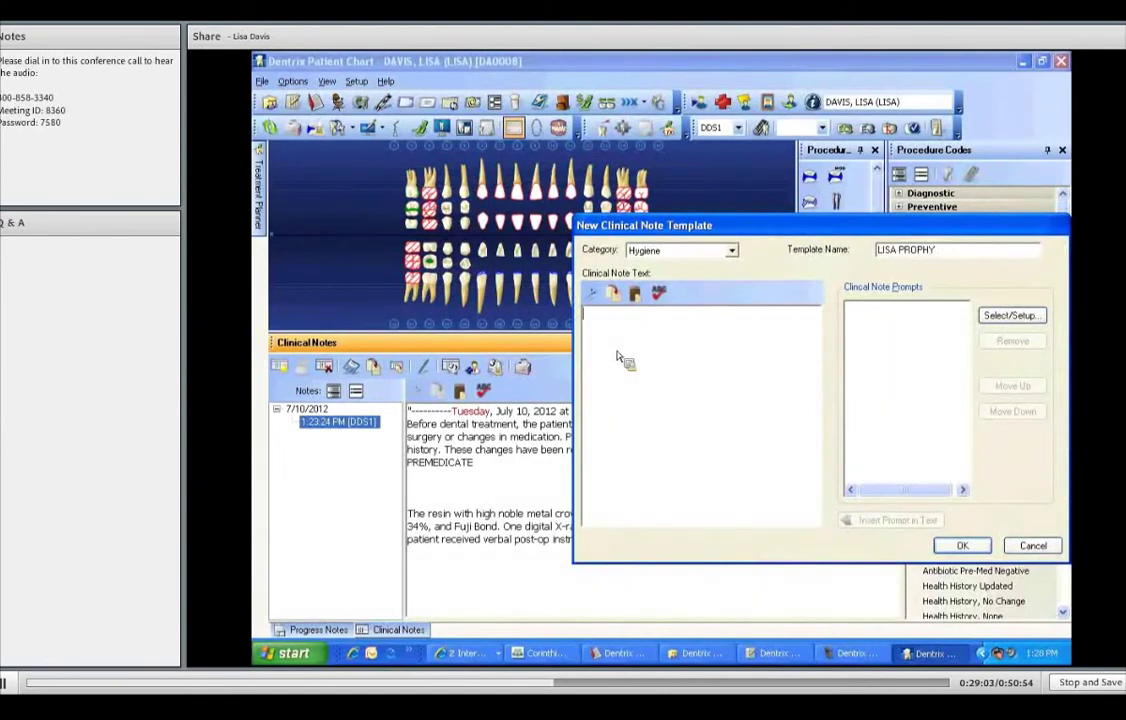
pyautogui.write('SAW PAT TODAY, LI')
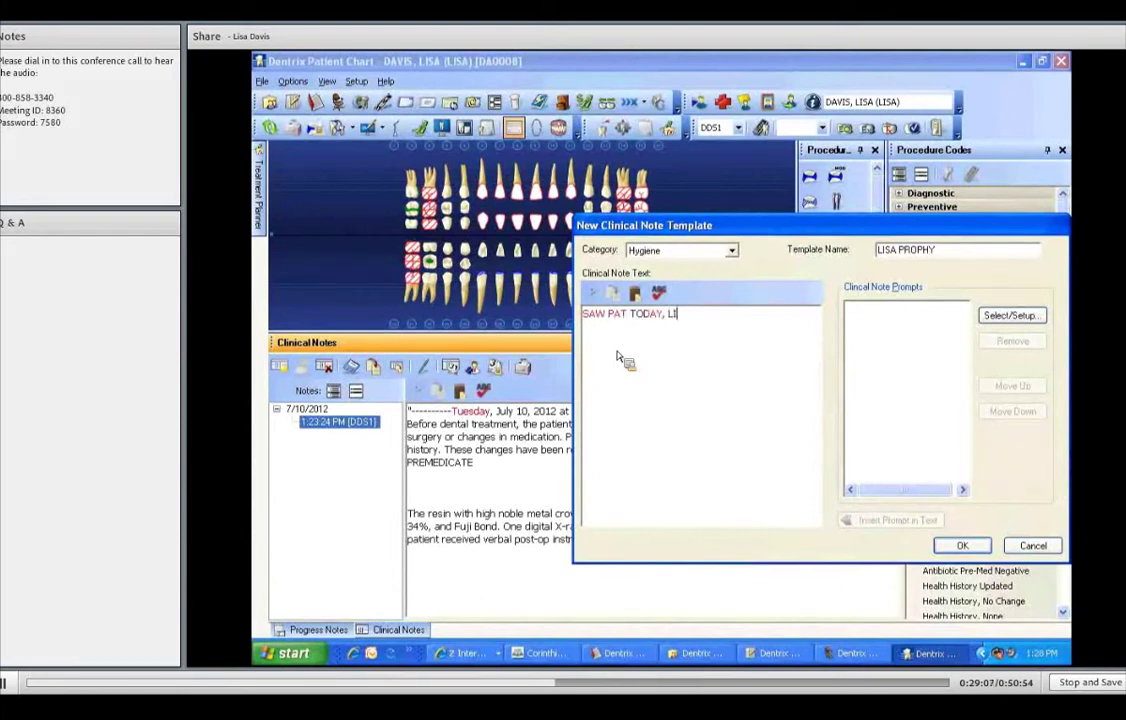
pyautogui.write('GHT SCALE, PRO')
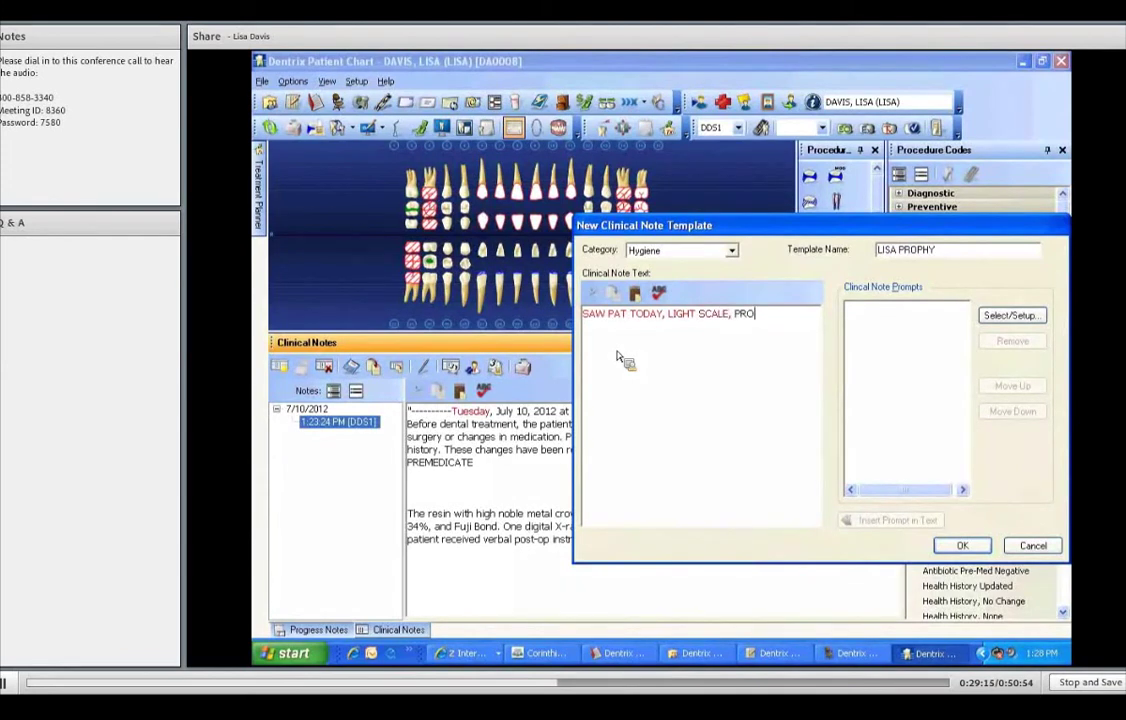
pyautogui.write('PHY PASTE,')
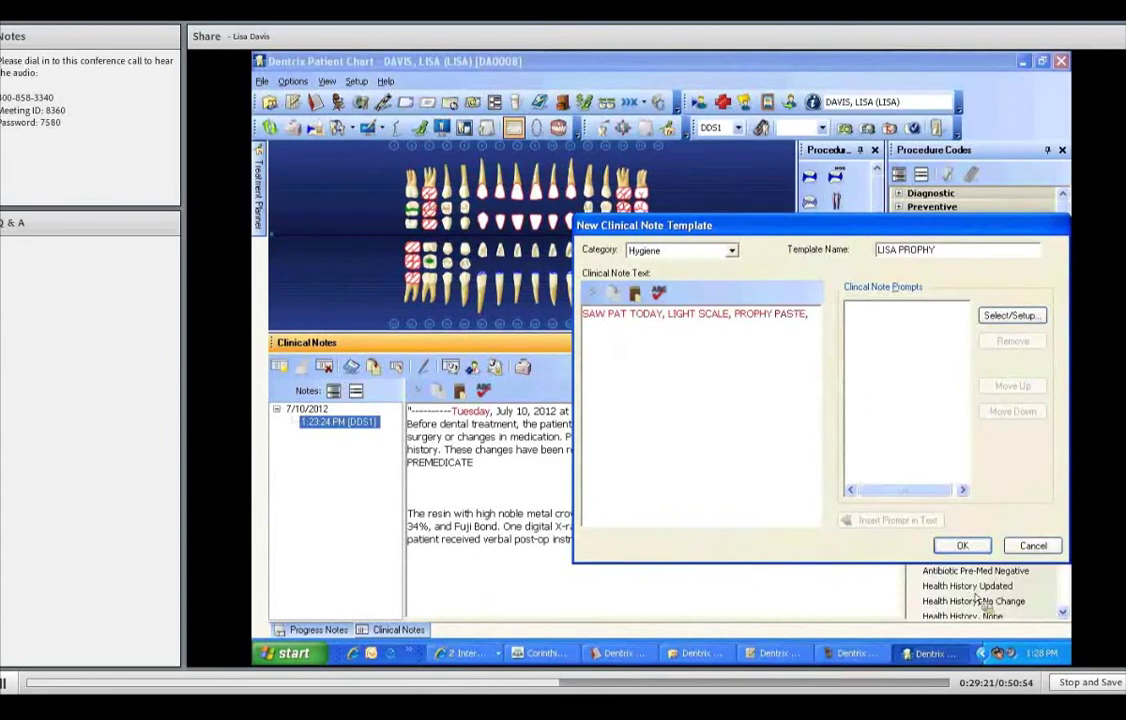
pyautogui.click(962, 546)
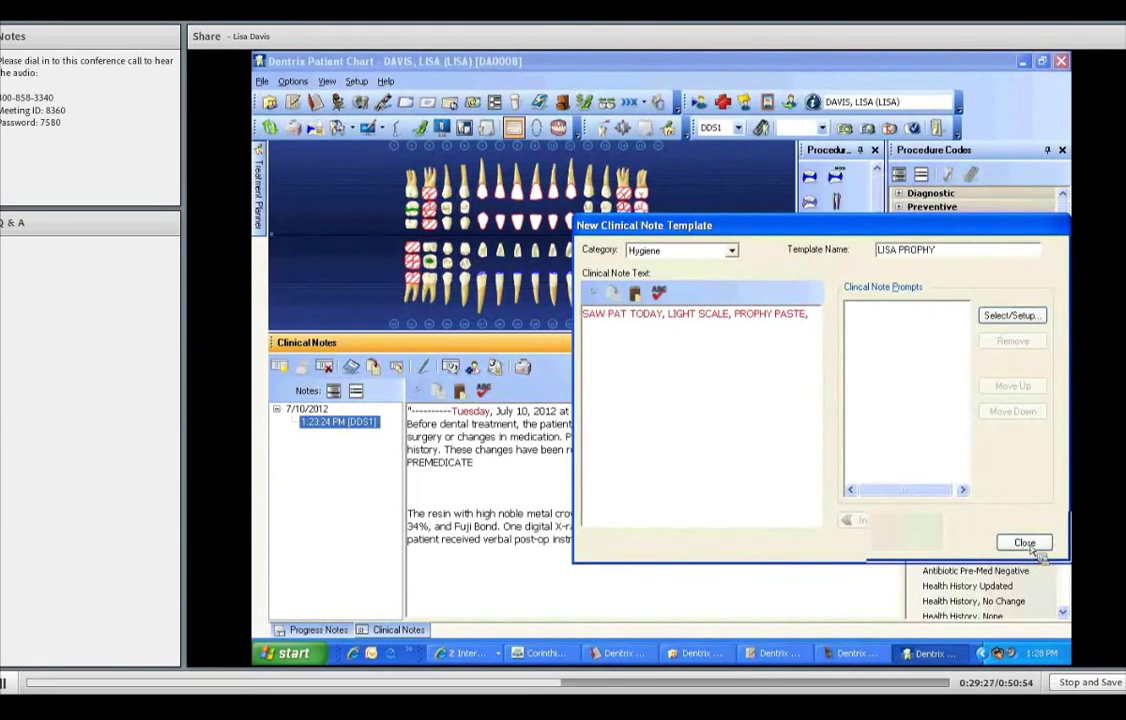
pyautogui.click(1022, 542)
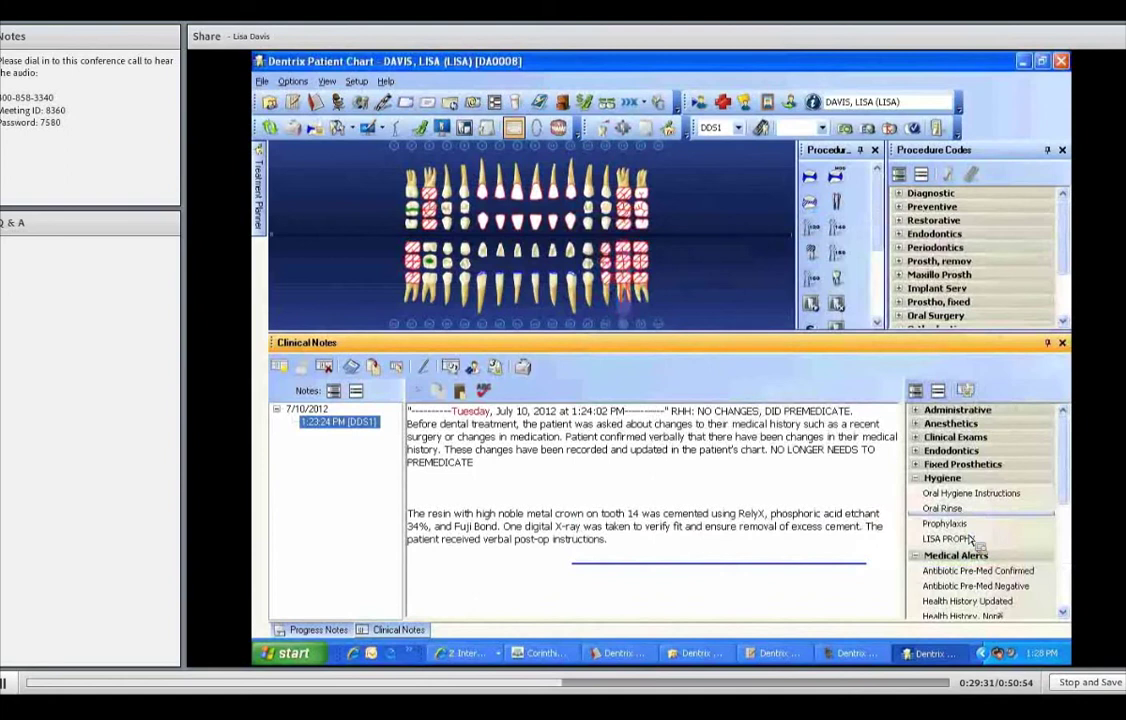
pyautogui.moveTo(970, 540); pyautogui.dragTo(455, 578)
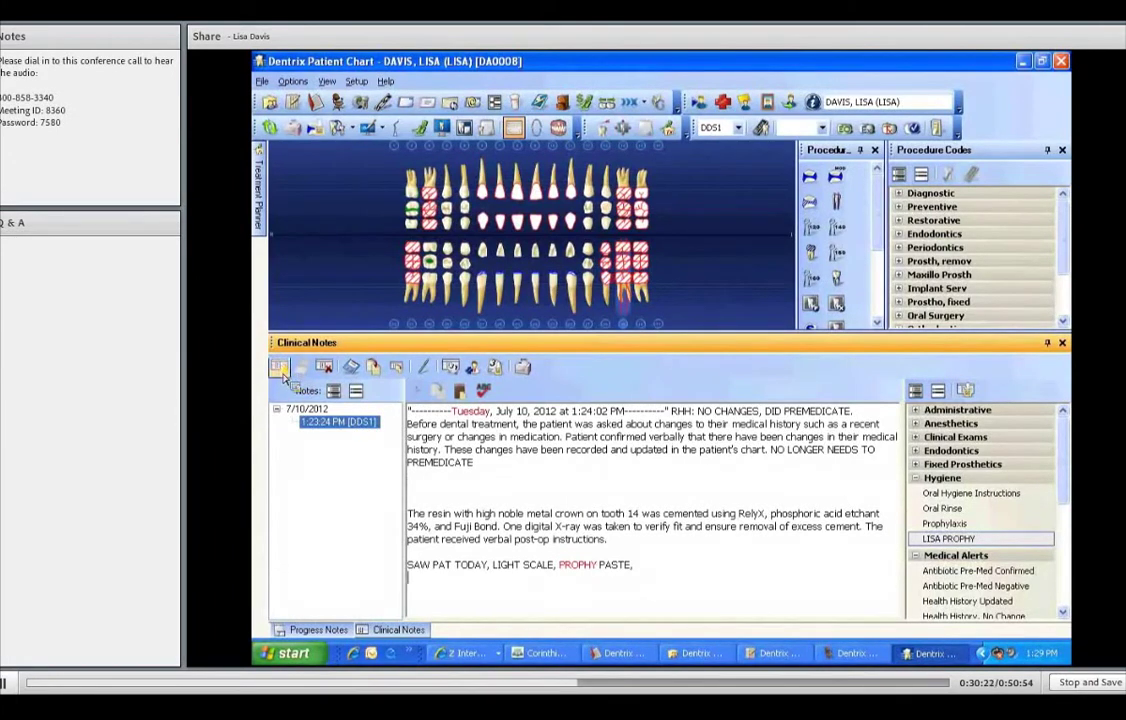
# - Create a second clinical note, assign it to provider HYG1, and insert the custom PROPHY template from the Hygiene category
pyautogui.moveTo(283, 372); pyautogui.dragTo(372, 437)
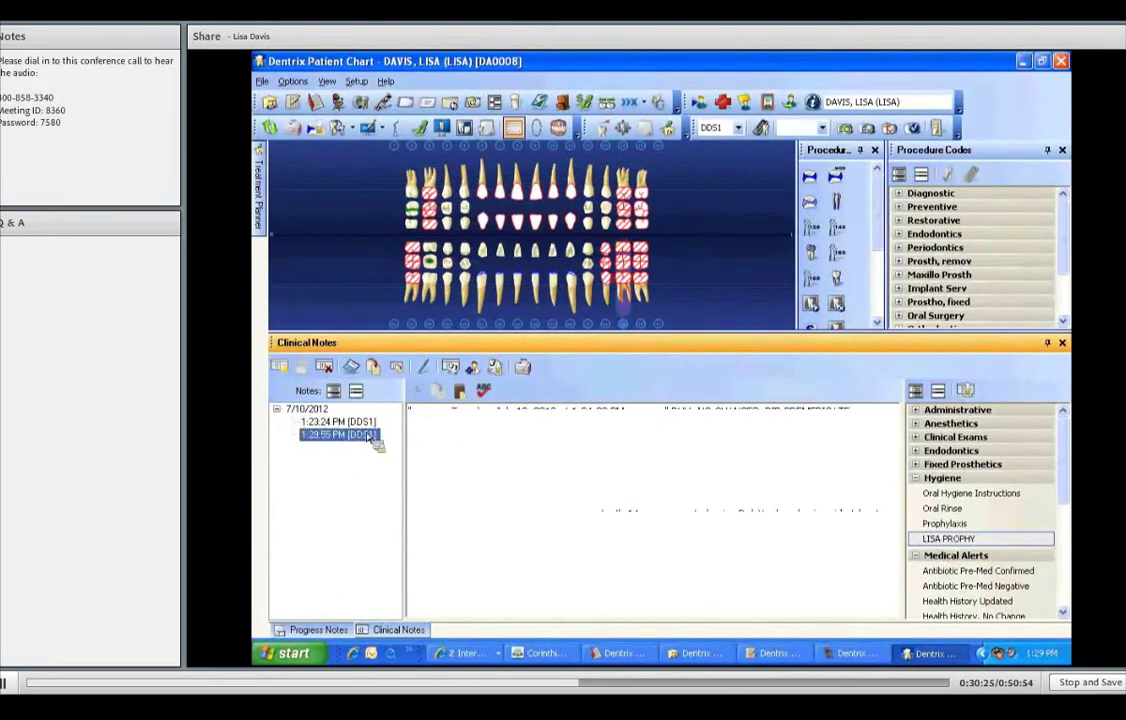
pyautogui.click(482, 369)
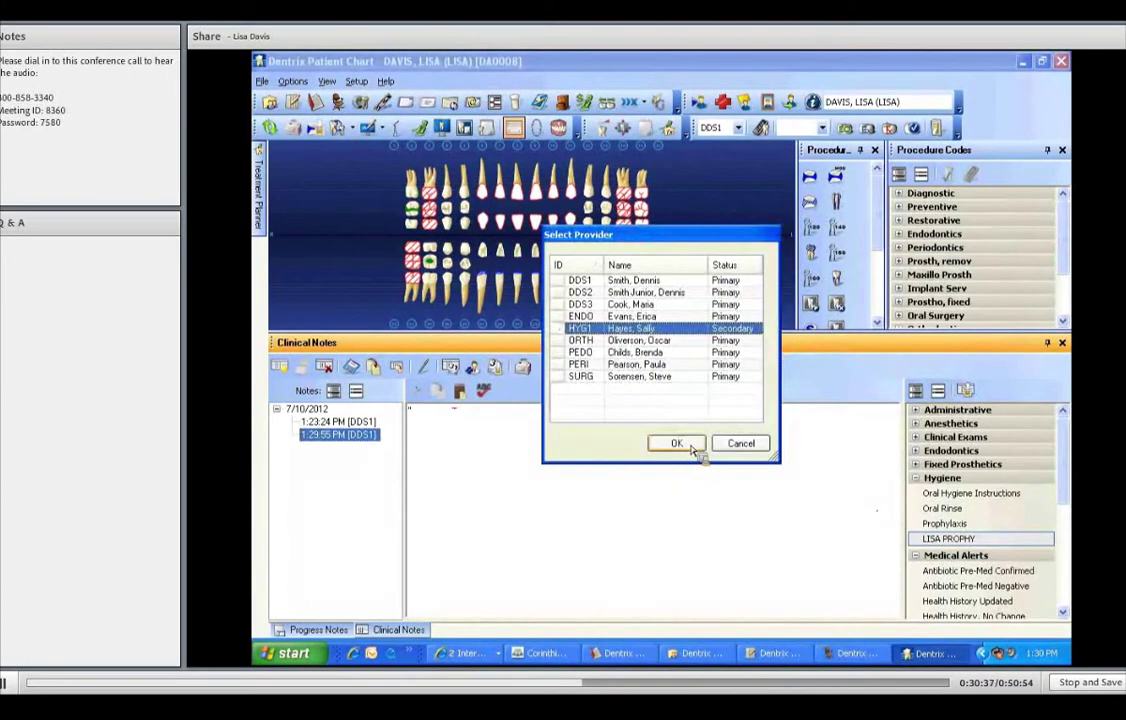
pyautogui.click(690, 447)
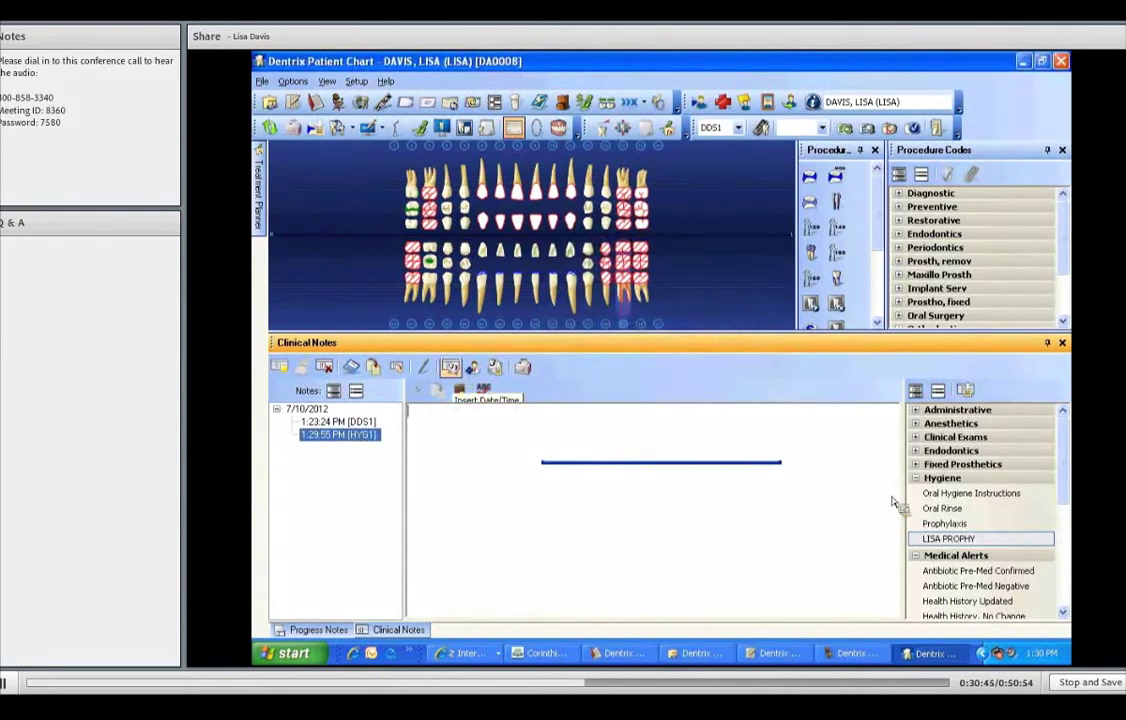
pyautogui.doubleClick(960, 537)
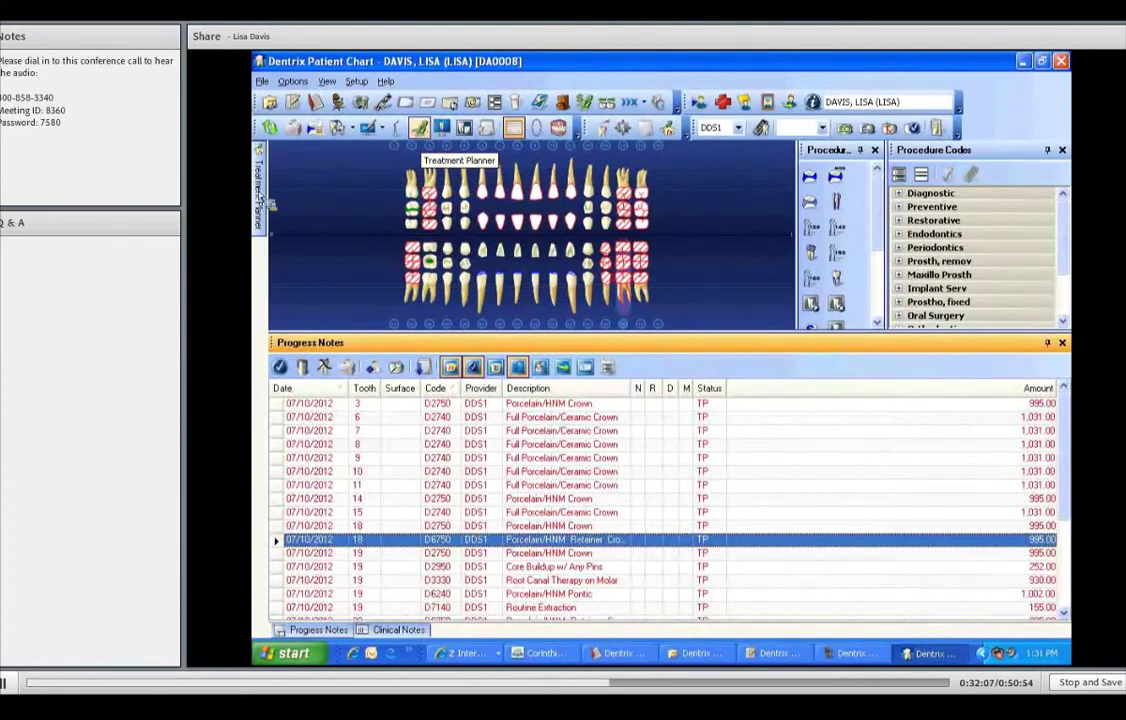
# - Examine the procedures listed in the treatment plan case created 7/10/2012 in the Treatment Planner
pyautogui.moveTo(263, 200)
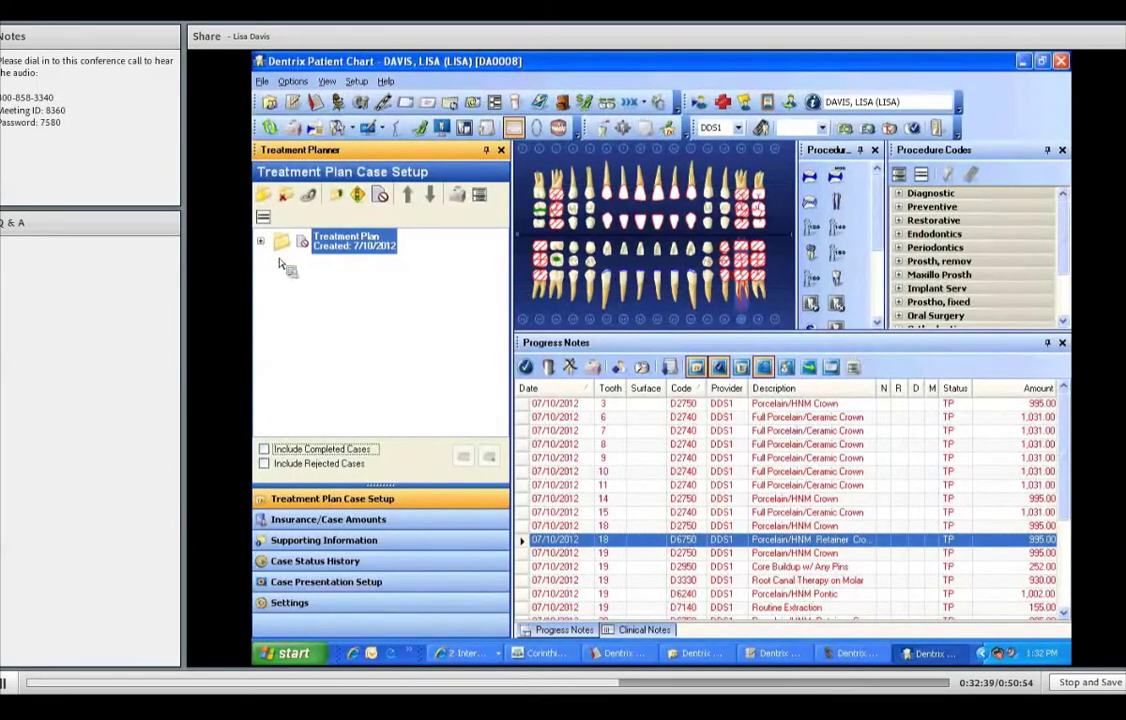
pyautogui.doubleClick(338, 250)
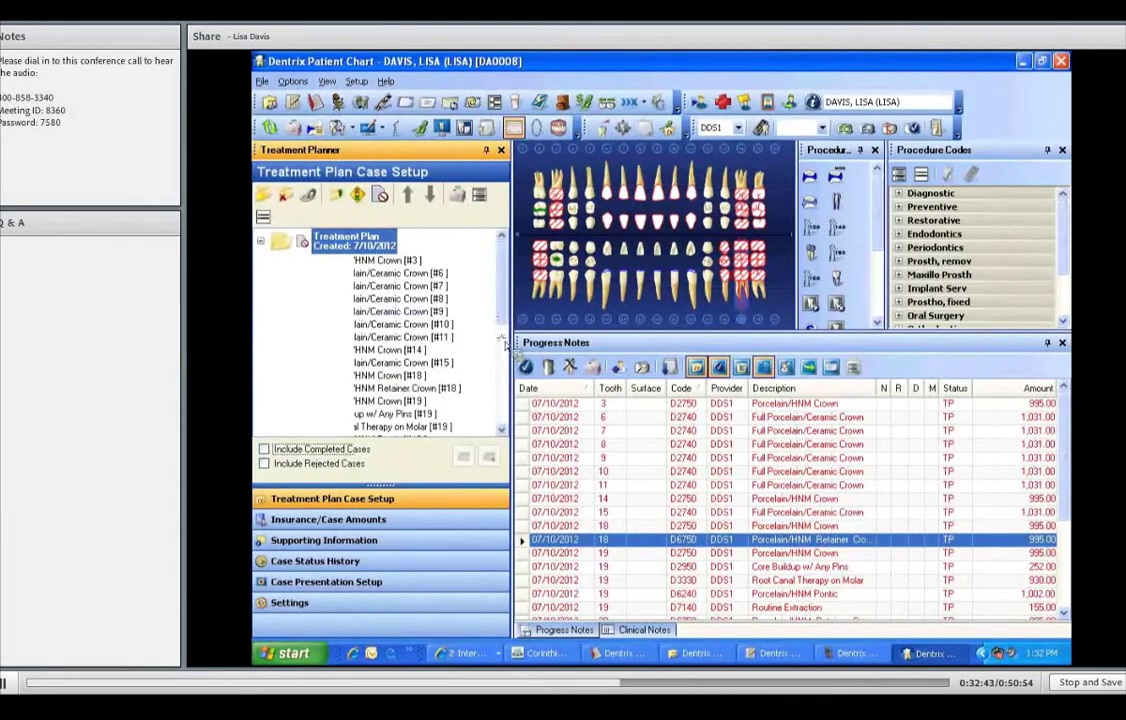
pyautogui.moveTo(503, 343); pyautogui.dragTo(507, 368)
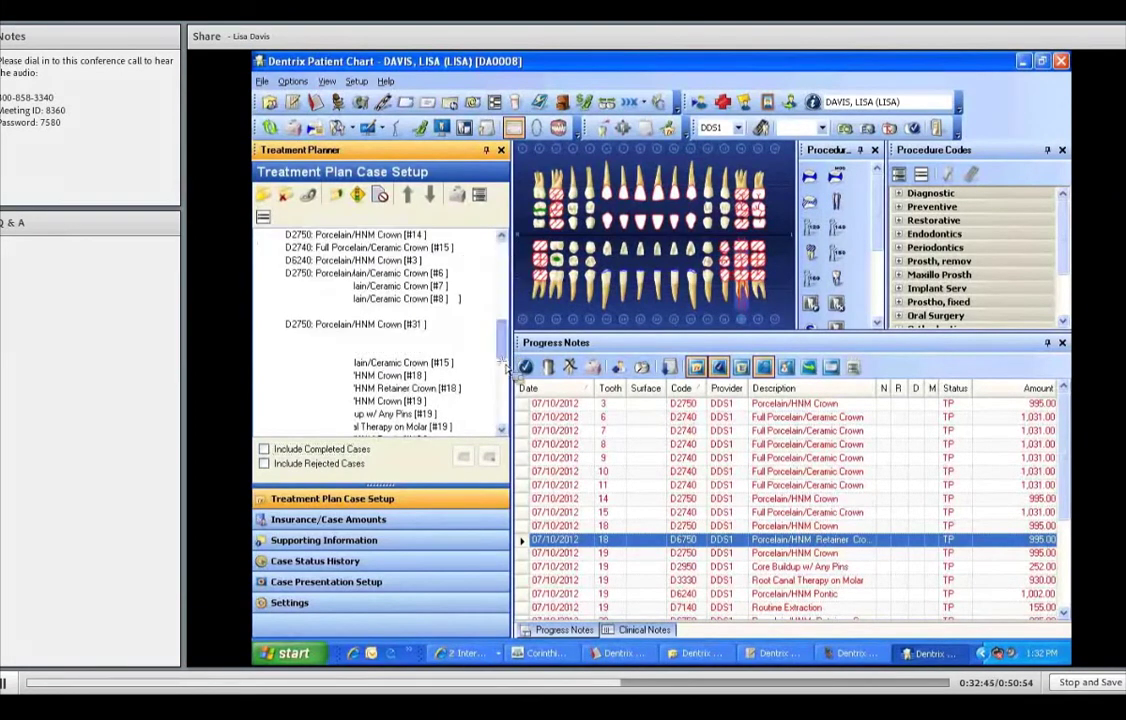
pyautogui.click(503, 280)
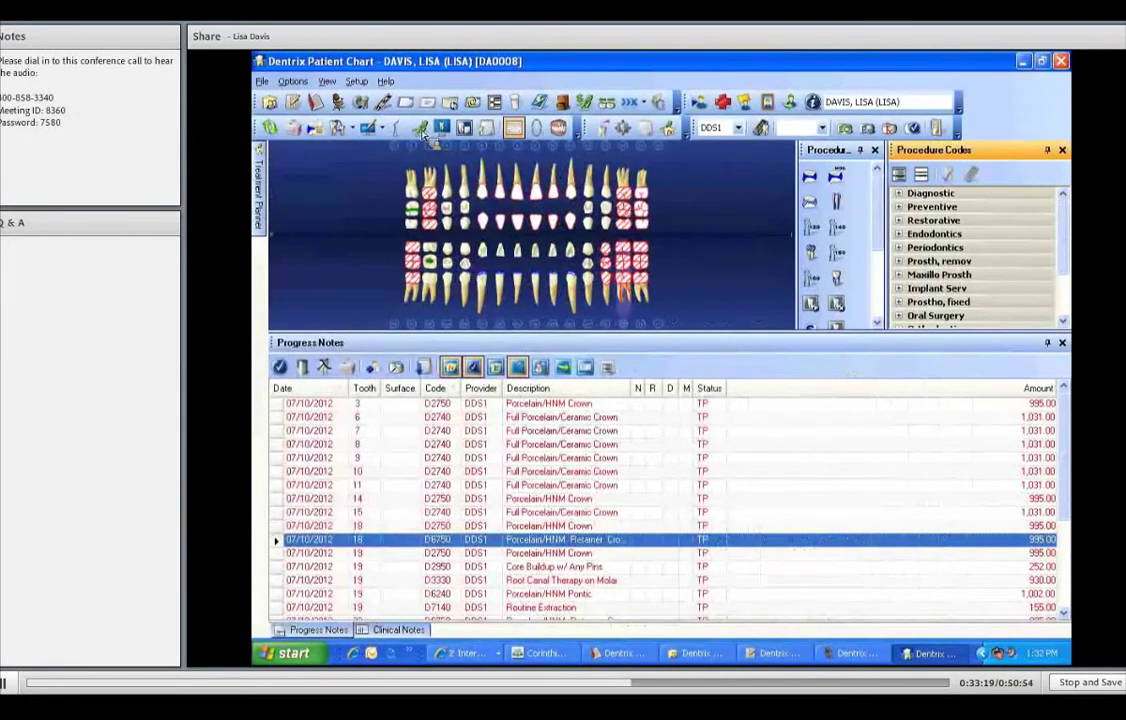
# - Open the patient's Treatment Planner and expand the treatment plan case created 7/10/2012 to list its procedures
pyautogui.click(427, 138)
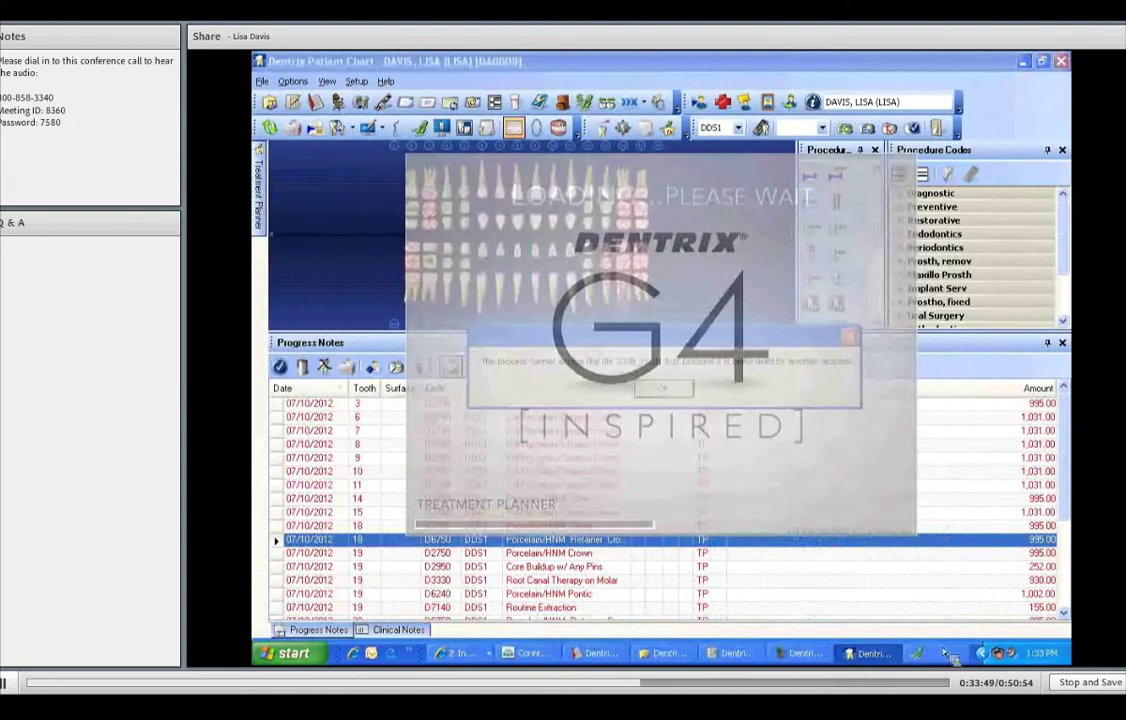
pyautogui.click(636, 375)
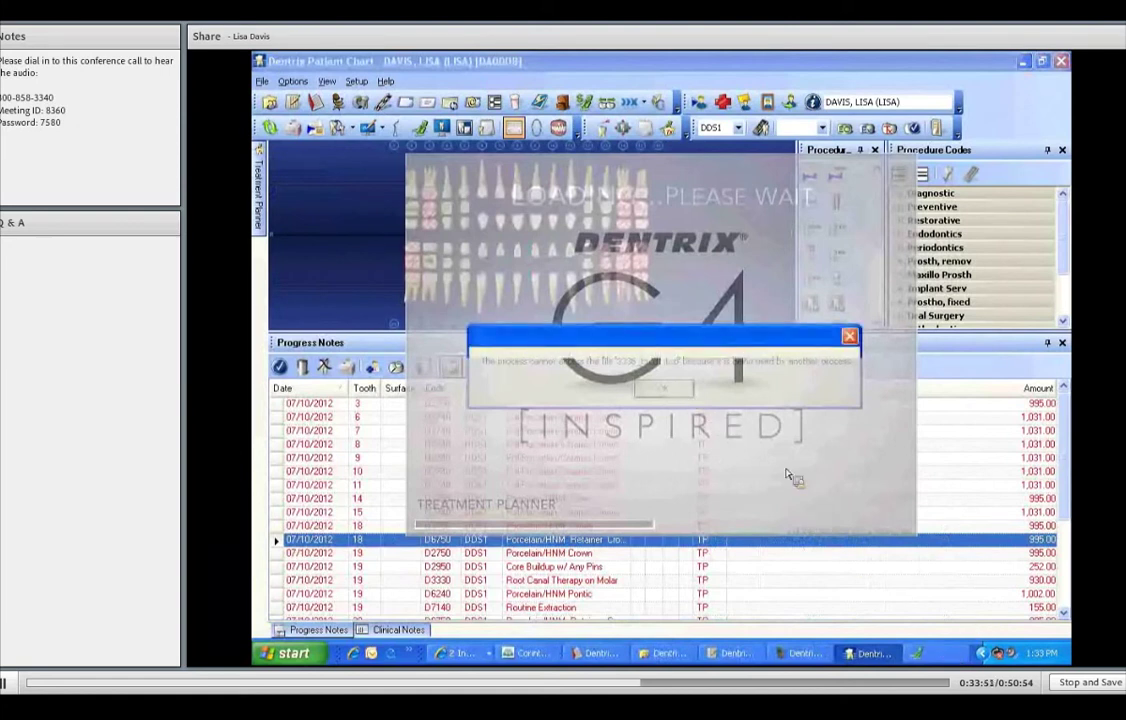
pyautogui.click(936, 658)
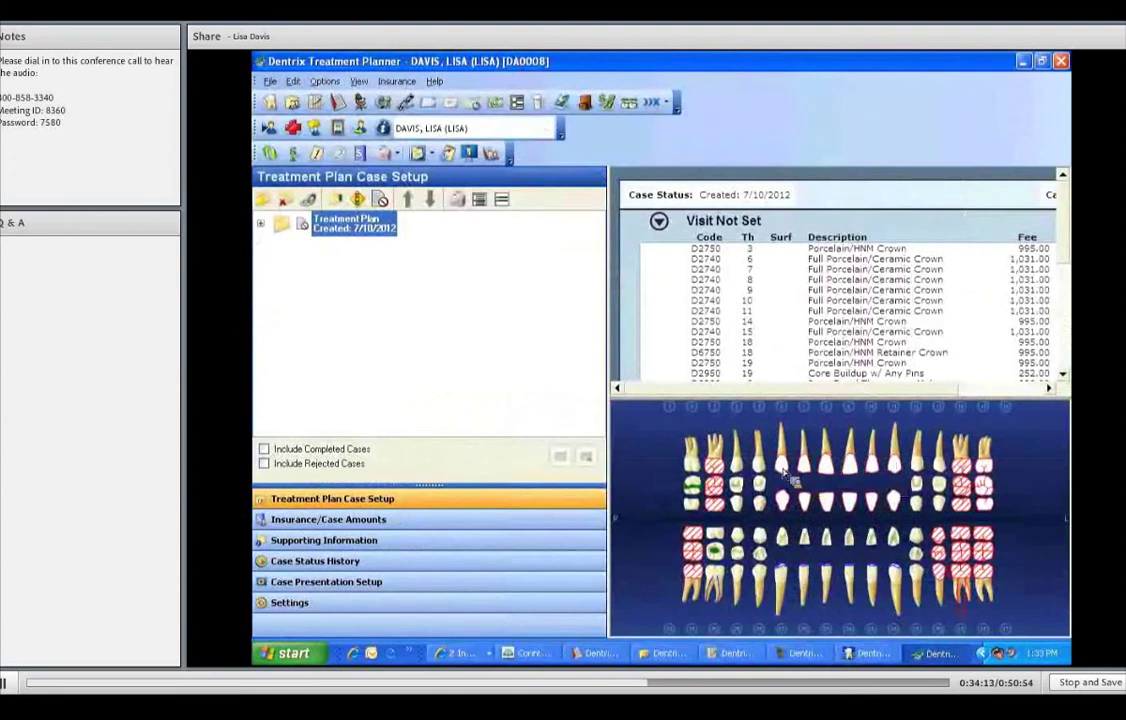
pyautogui.click(261, 224)
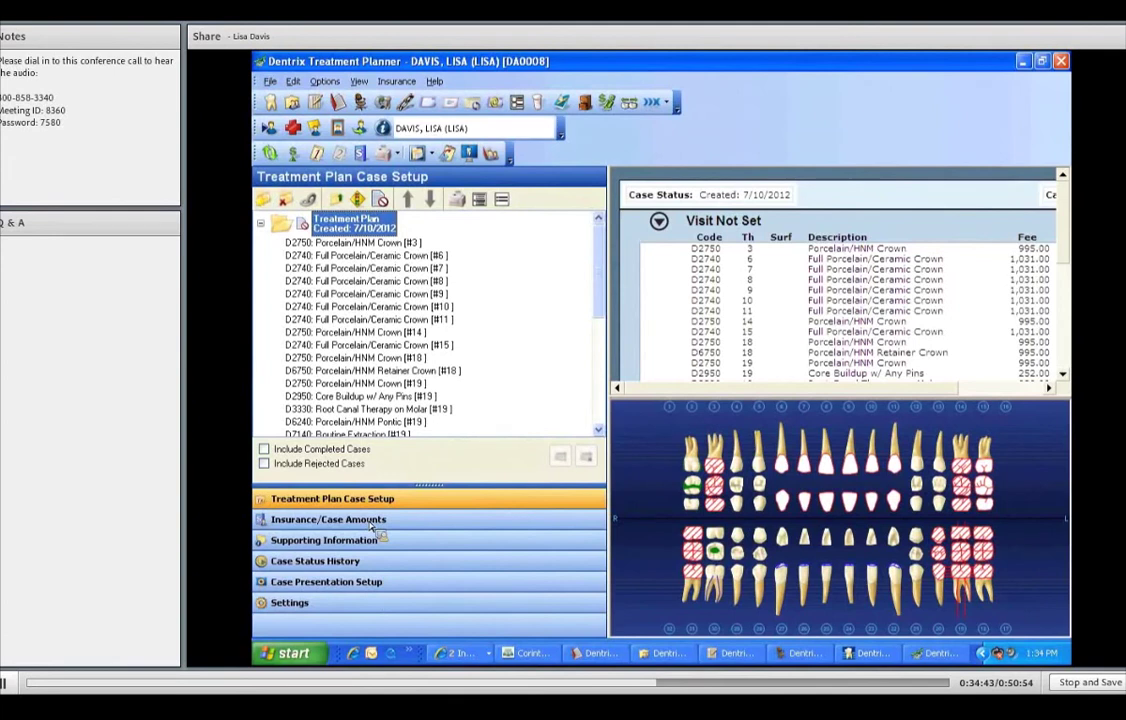
# - Review the case's insurance amounts and supporting information, and return to the treatment plan case setup
pyautogui.click(372, 521)
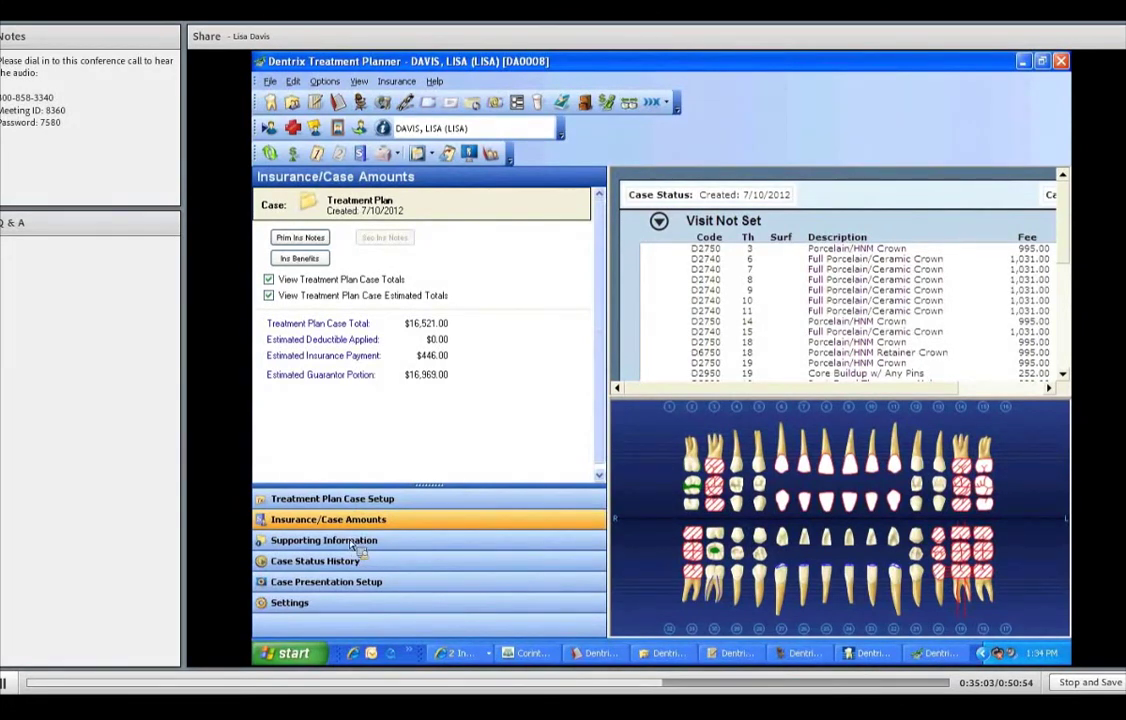
pyautogui.click(355, 543)
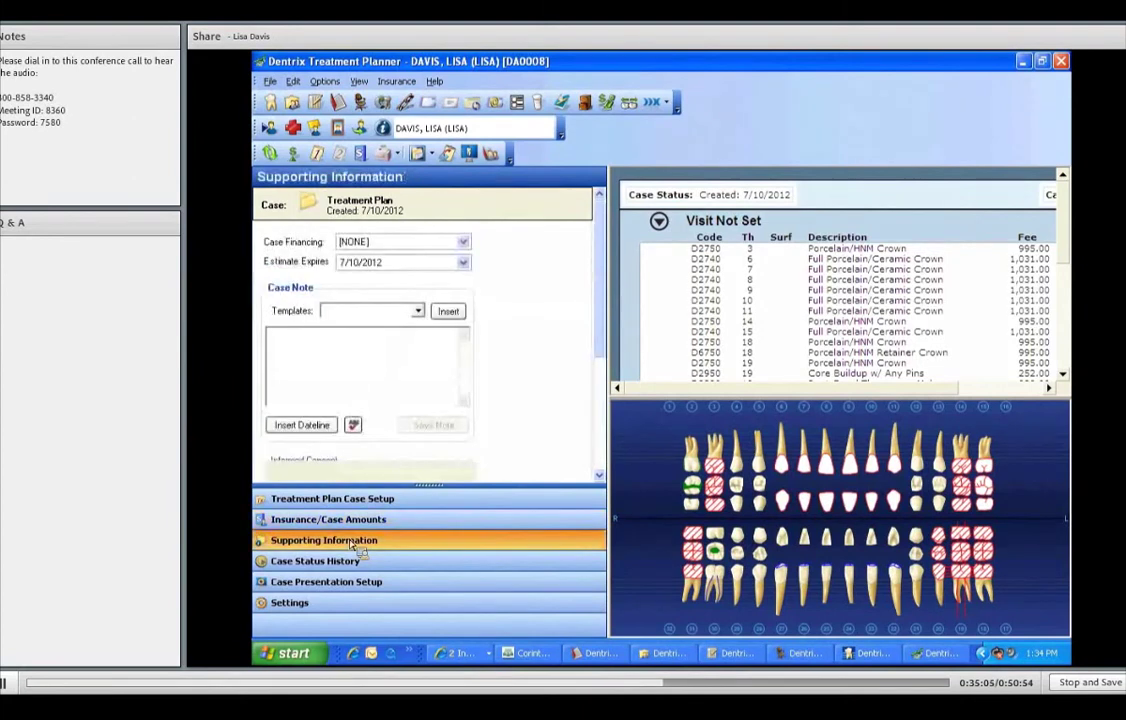
pyautogui.click(391, 505)
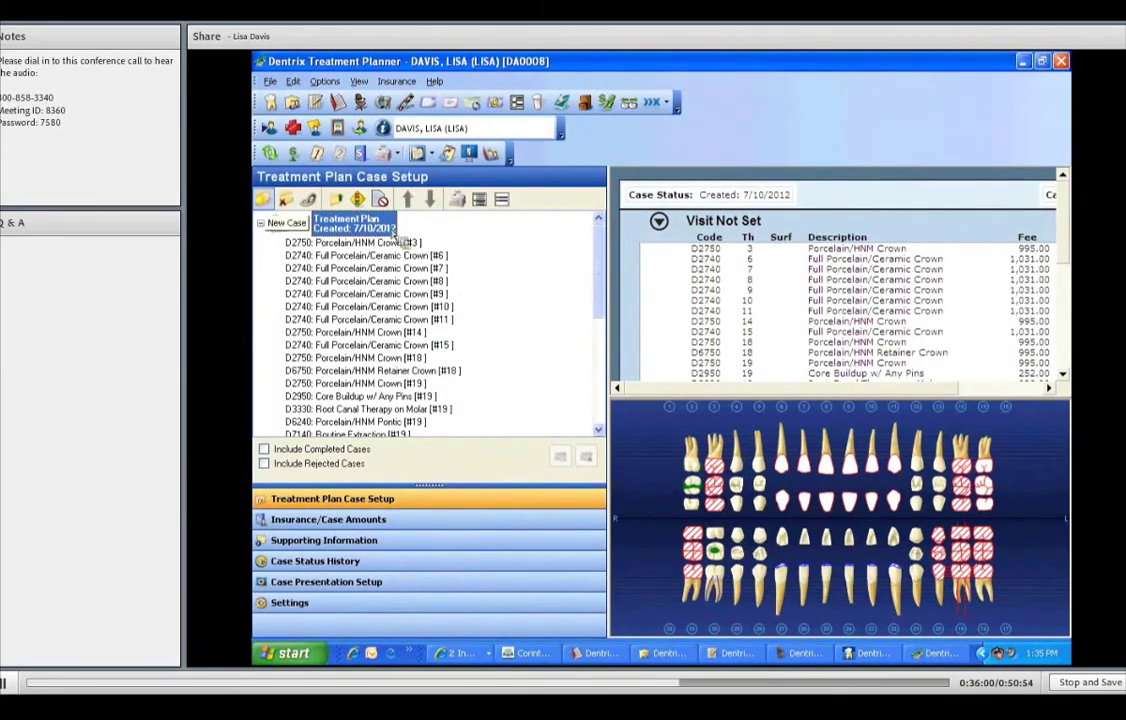
# - Create a new treatment plan case named VENEERS
pyautogui.moveTo(393, 229); pyautogui.dragTo(318, 222)
pyautogui.write('VEN')
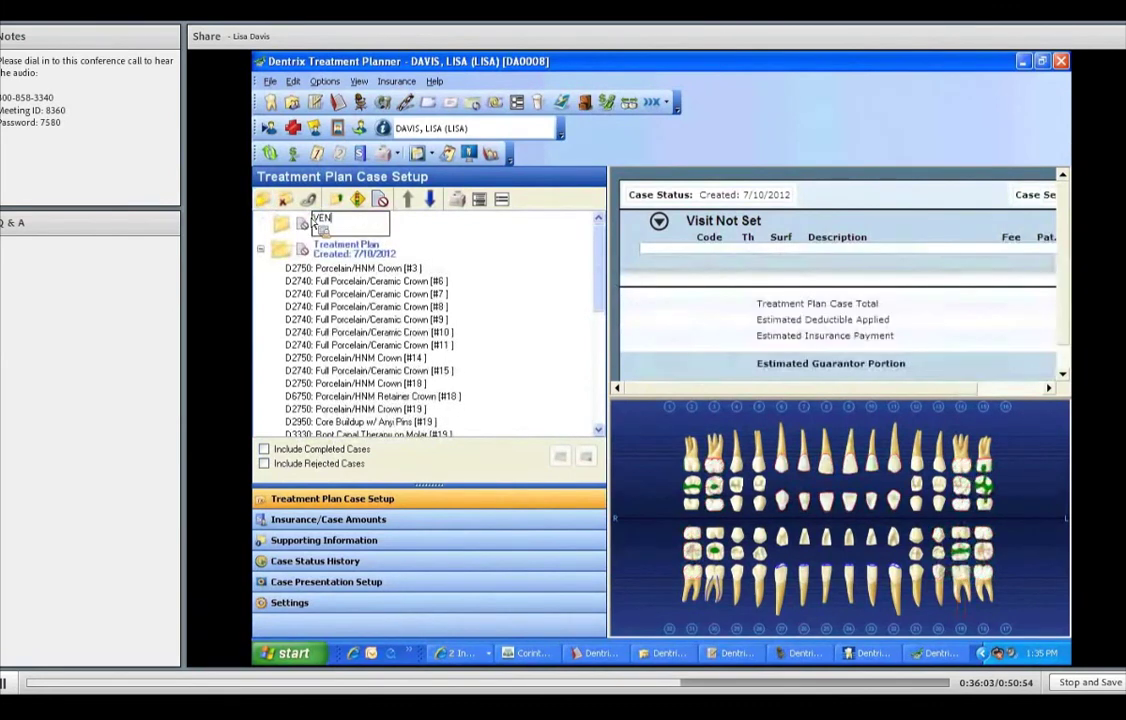
pyautogui.write('EERS')
# - Move the D2740 Full Porcelain/Ceramic Crown procedures for teeth #6 through #11 from the original treatment plan into the VENEERS case
pyautogui.moveTo(312, 222); pyautogui.dragTo(382, 259)
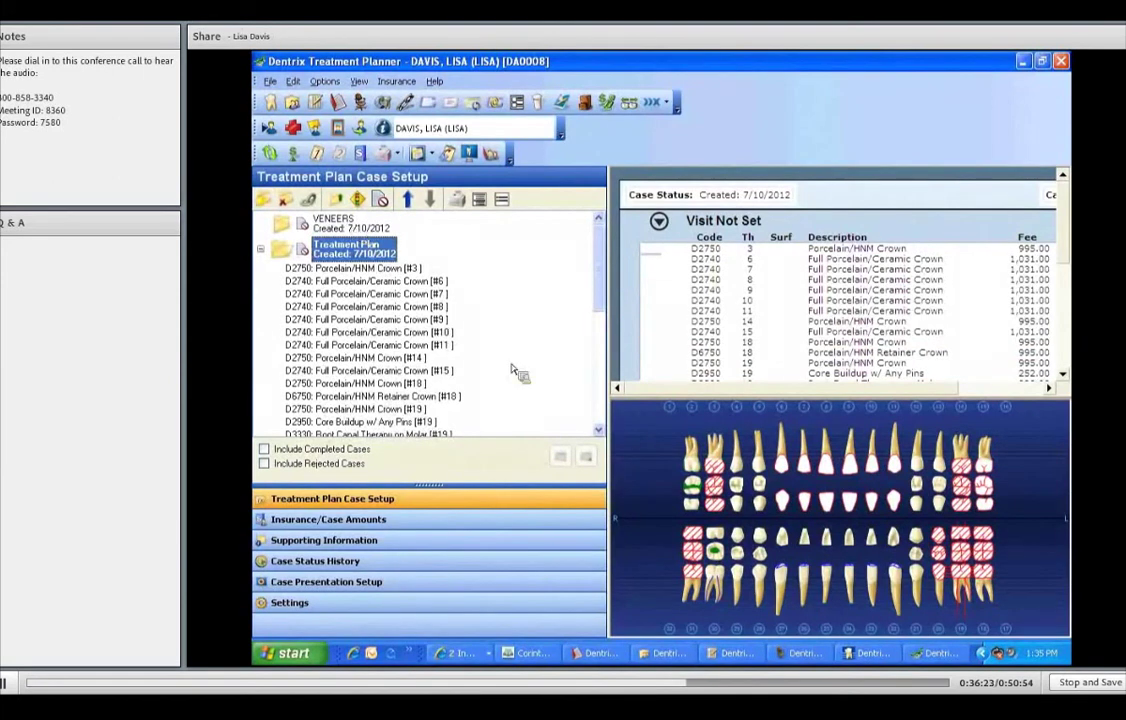
pyautogui.press('Up')
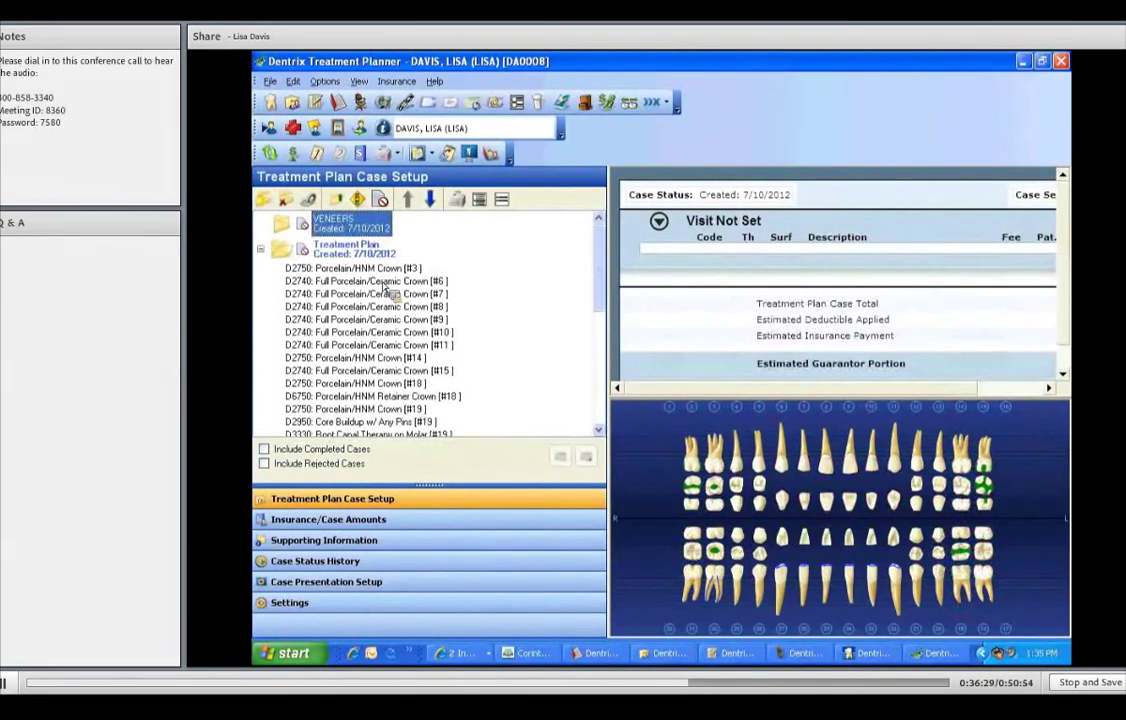
pyautogui.moveTo(383, 287); pyautogui.dragTo(336, 226)
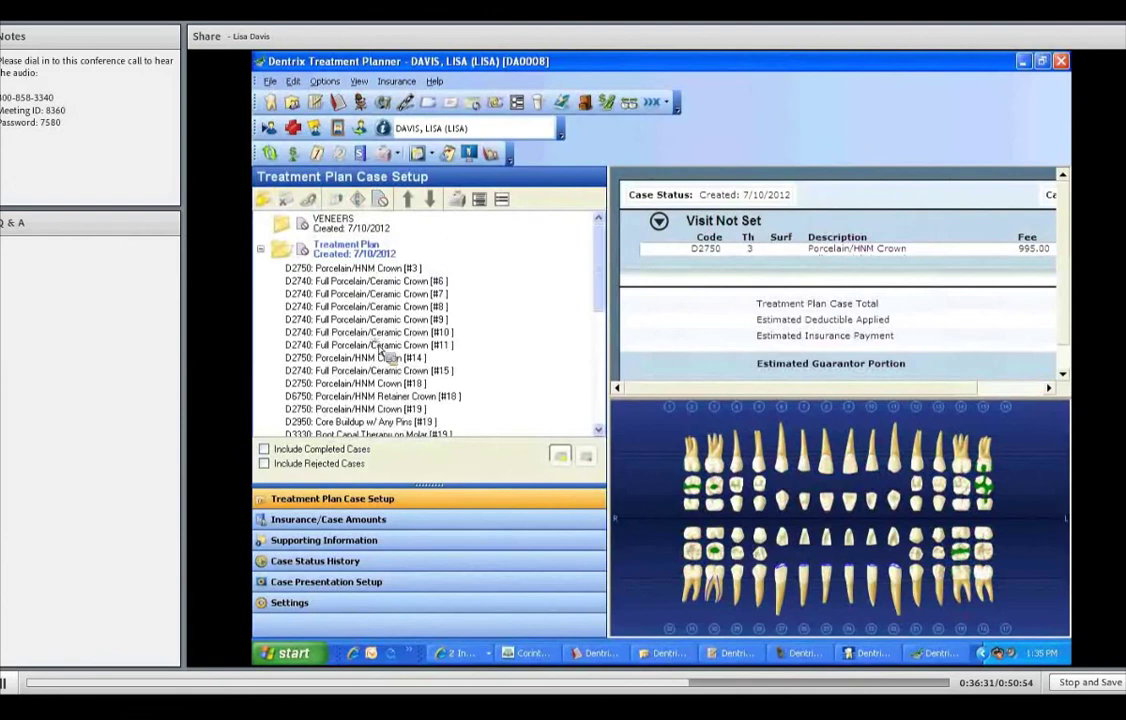
pyautogui.keyDown('shift'); pyautogui.click(381, 345); pyautogui.keyUp('shift')
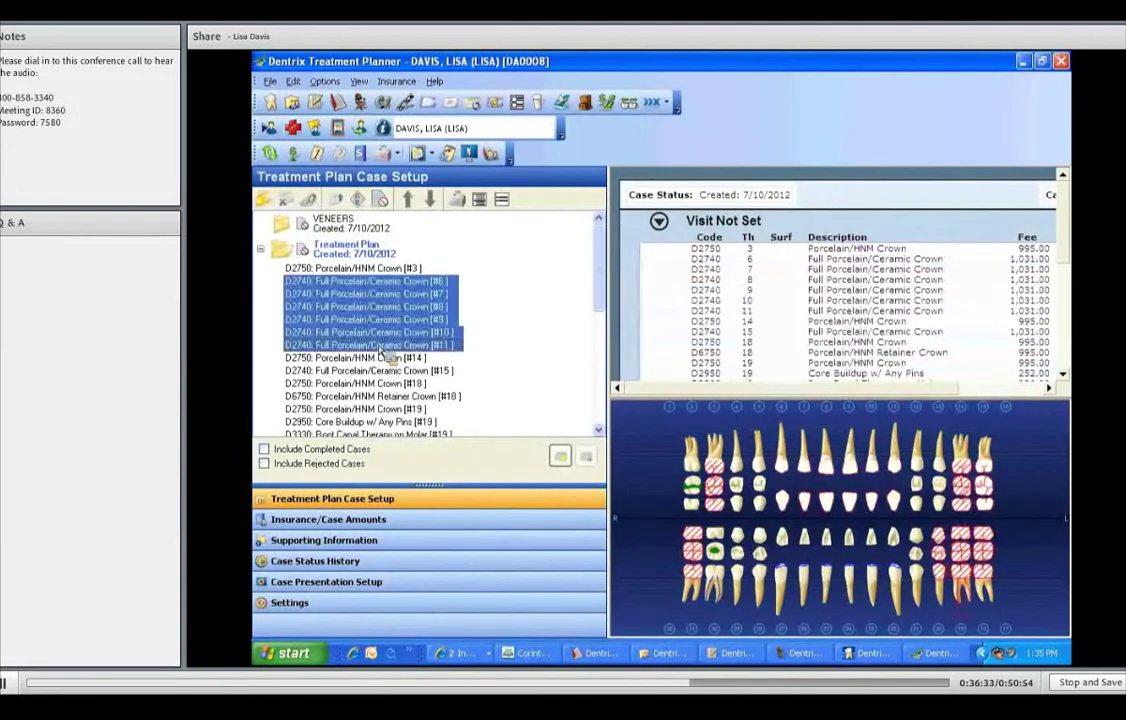
pyautogui.moveTo(381, 352); pyautogui.dragTo(333, 219)
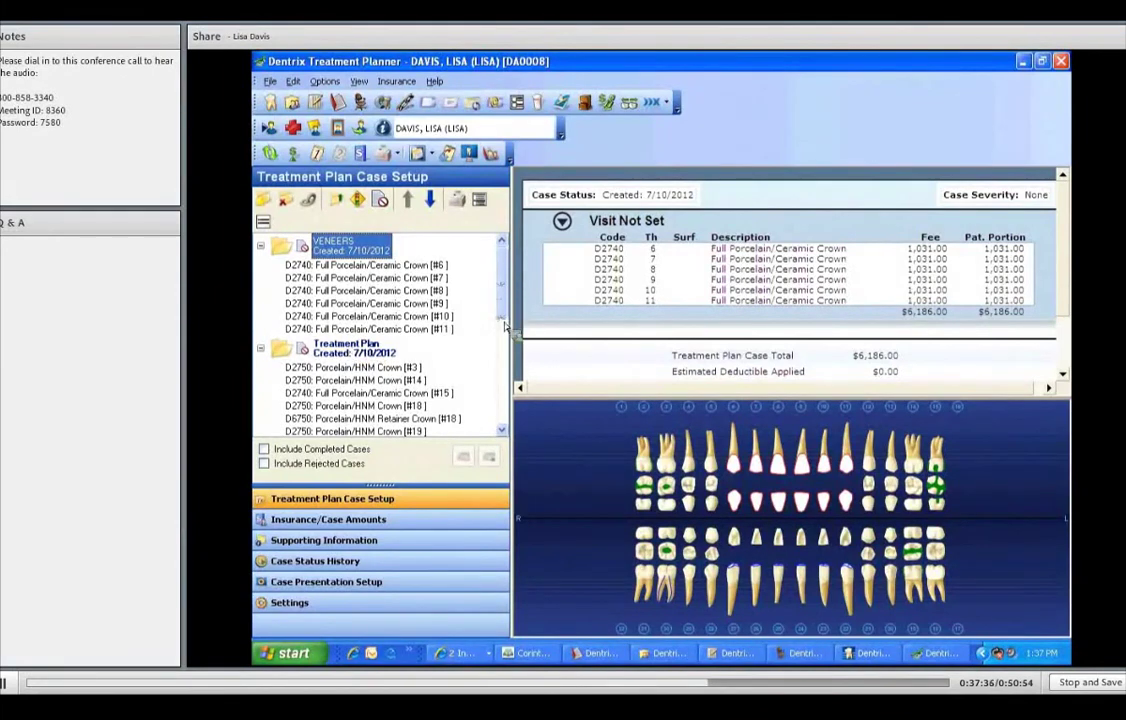
# - Create another new treatment plan case named BRIDGE
pyautogui.moveTo(507, 281); pyautogui.dragTo(507, 333)
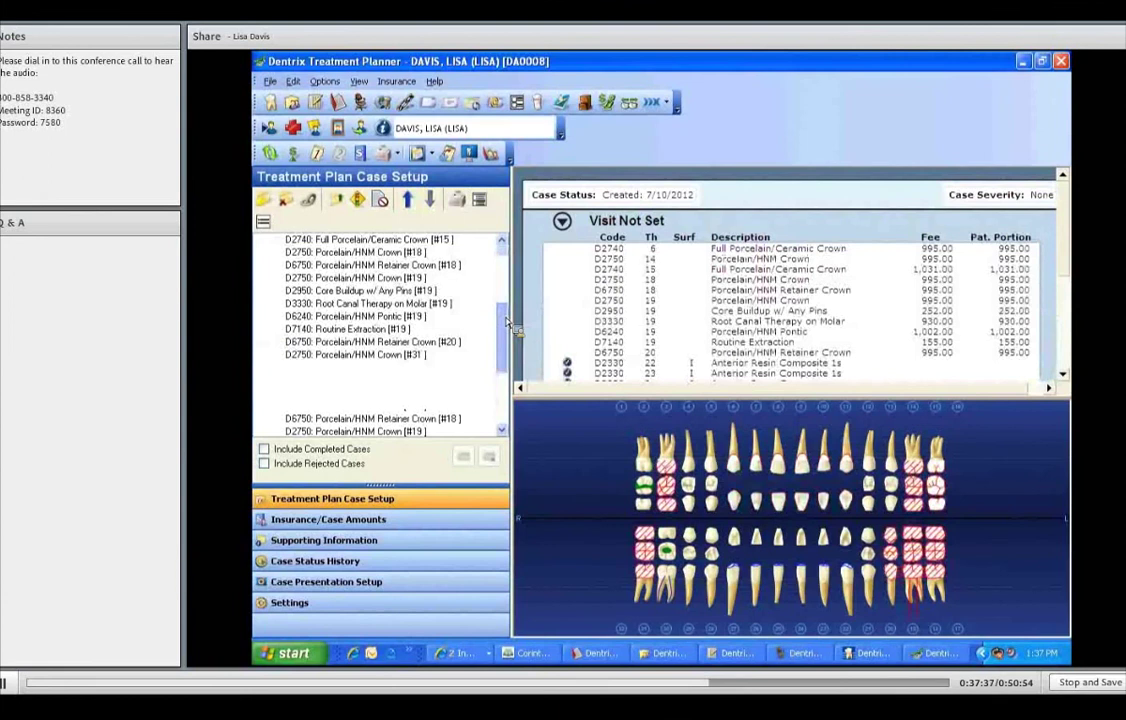
pyautogui.scroll(1, 506, 321)
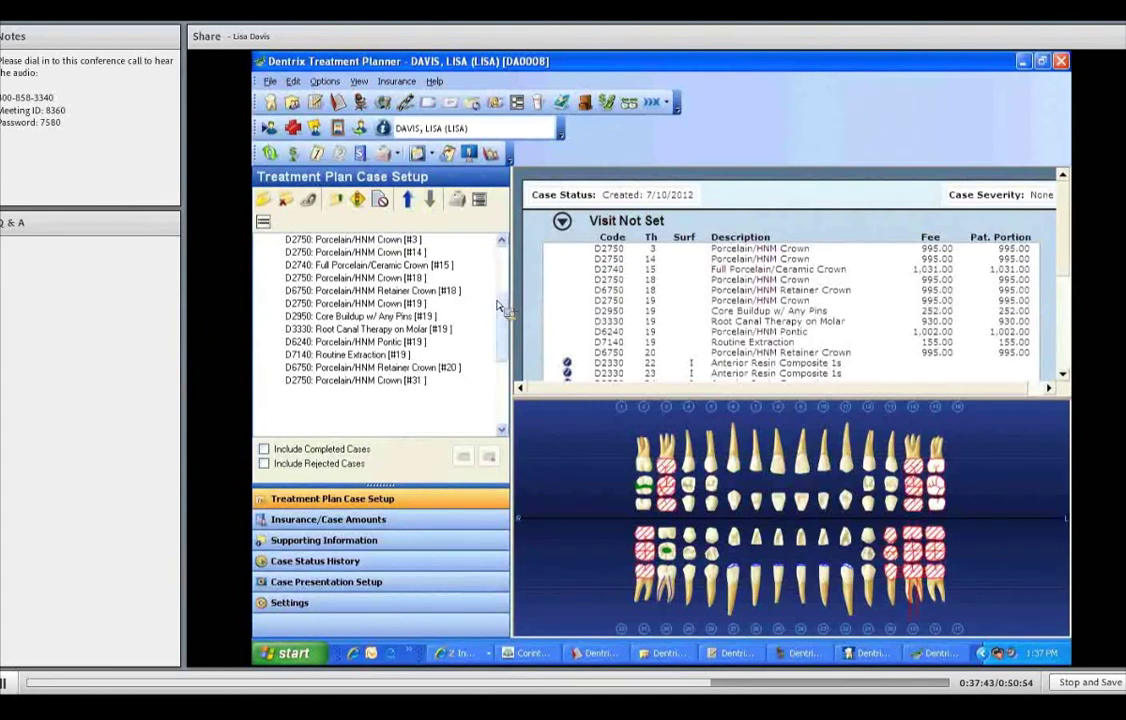
pyautogui.scroll(1, 503, 290)
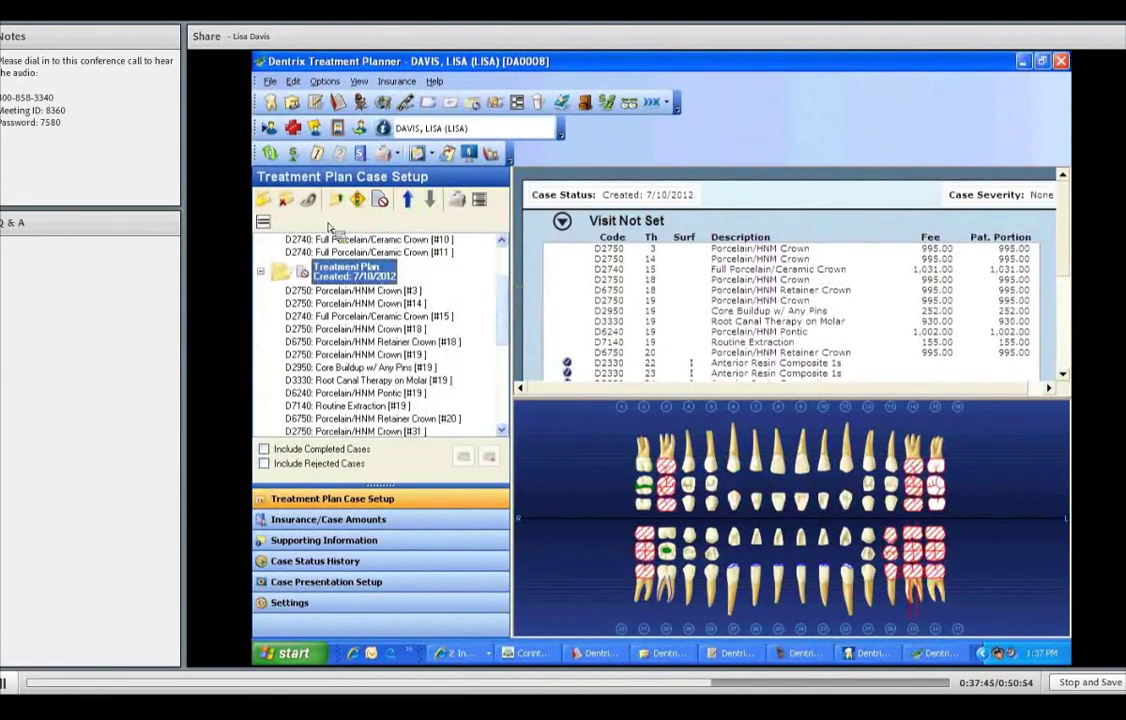
pyautogui.scroll(2, 268, 203)
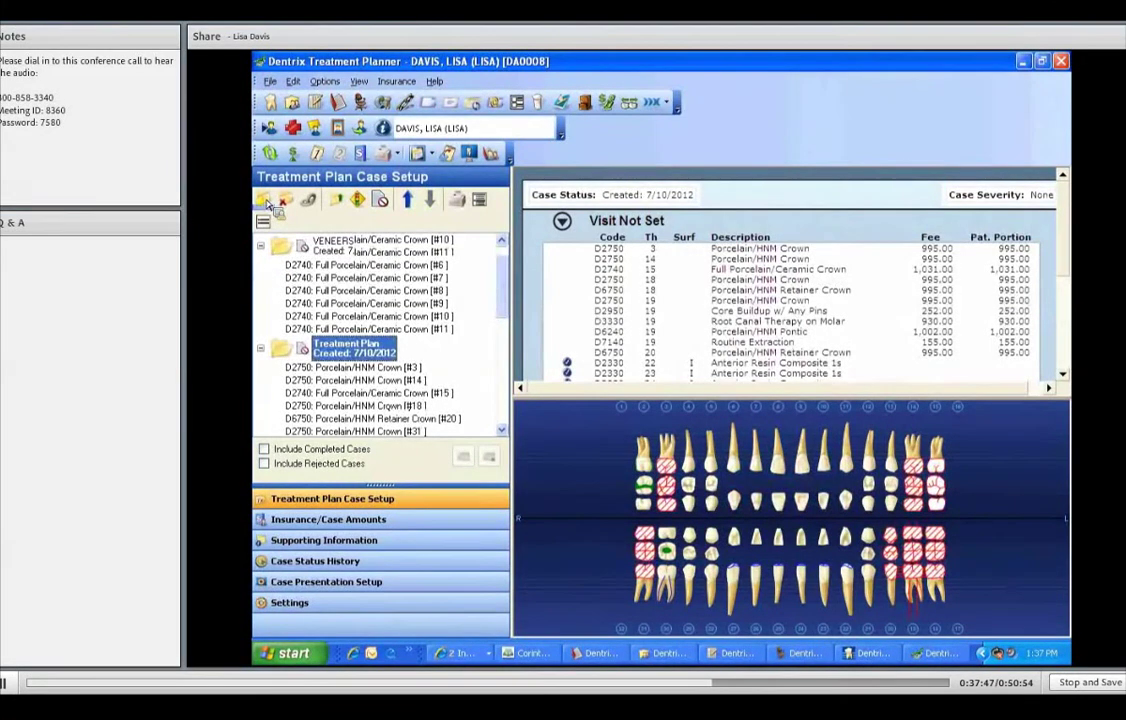
pyautogui.click(268, 203)
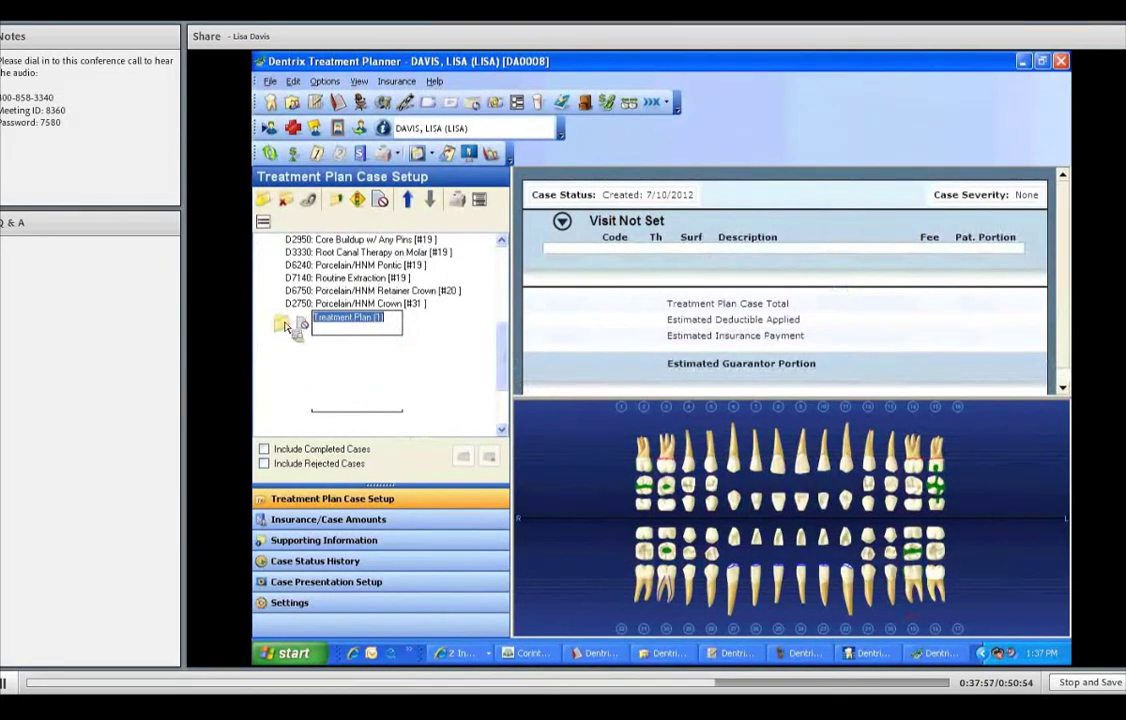
pyautogui.write('BRIDGE')
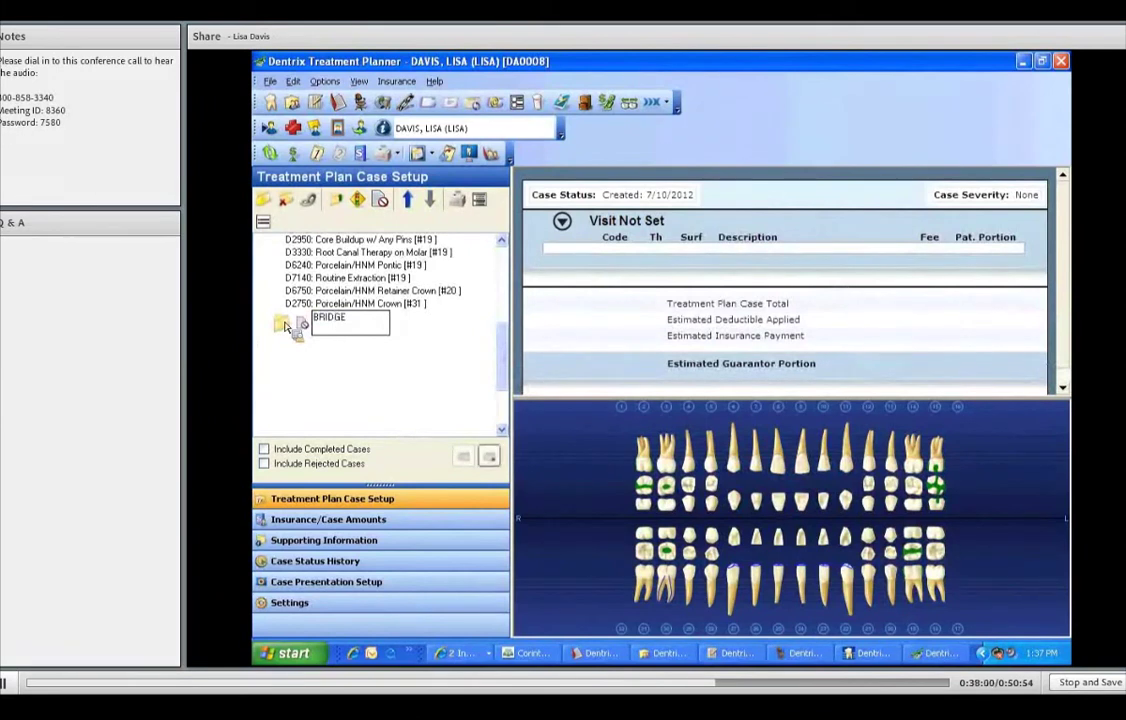
pyautogui.press('Return')
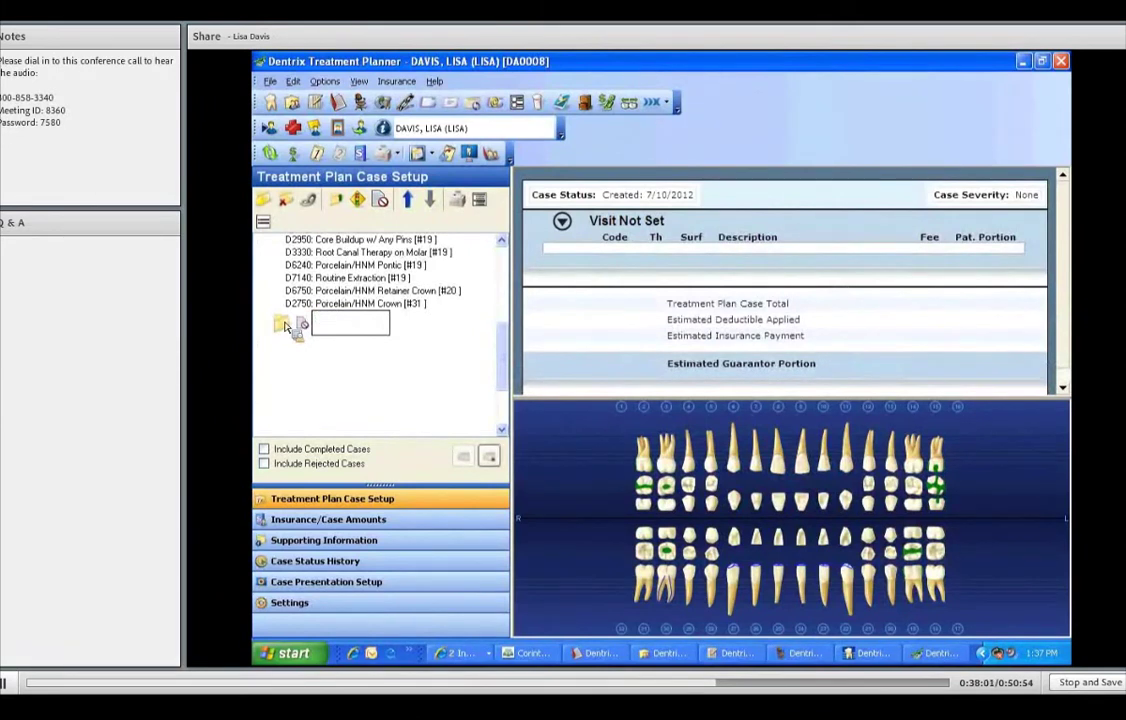